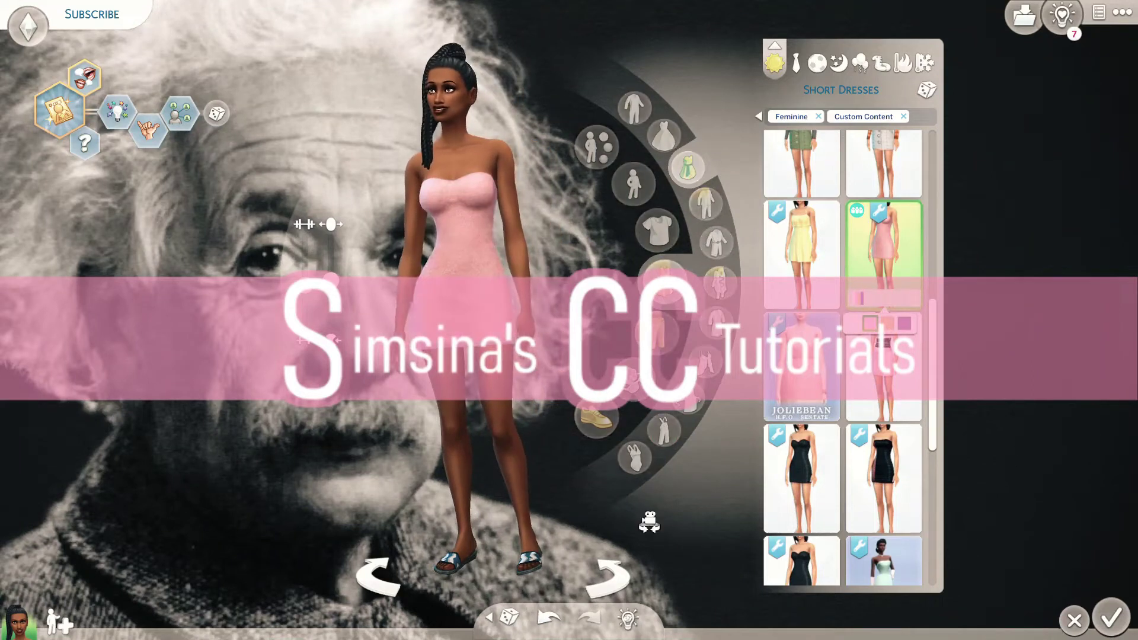
Step: Try the orange and purple swatches of the strapless short dress on the Sim
drag(650, 522, 682, 516)
click(890, 327)
click(888, 325)
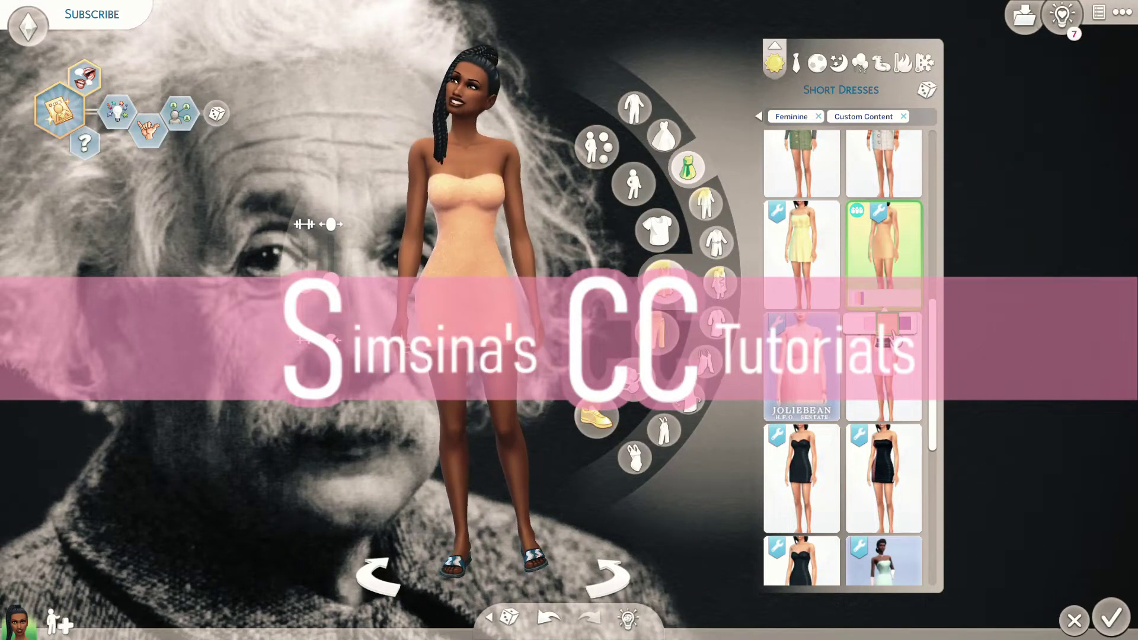
click(904, 323)
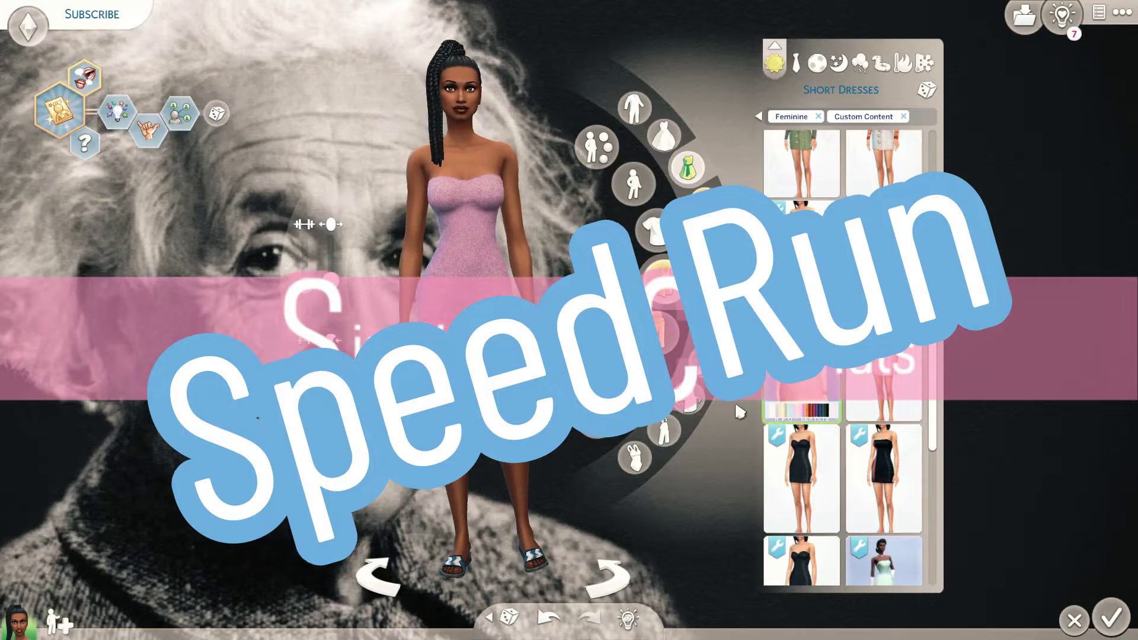
drag(712, 508, 712, 508)
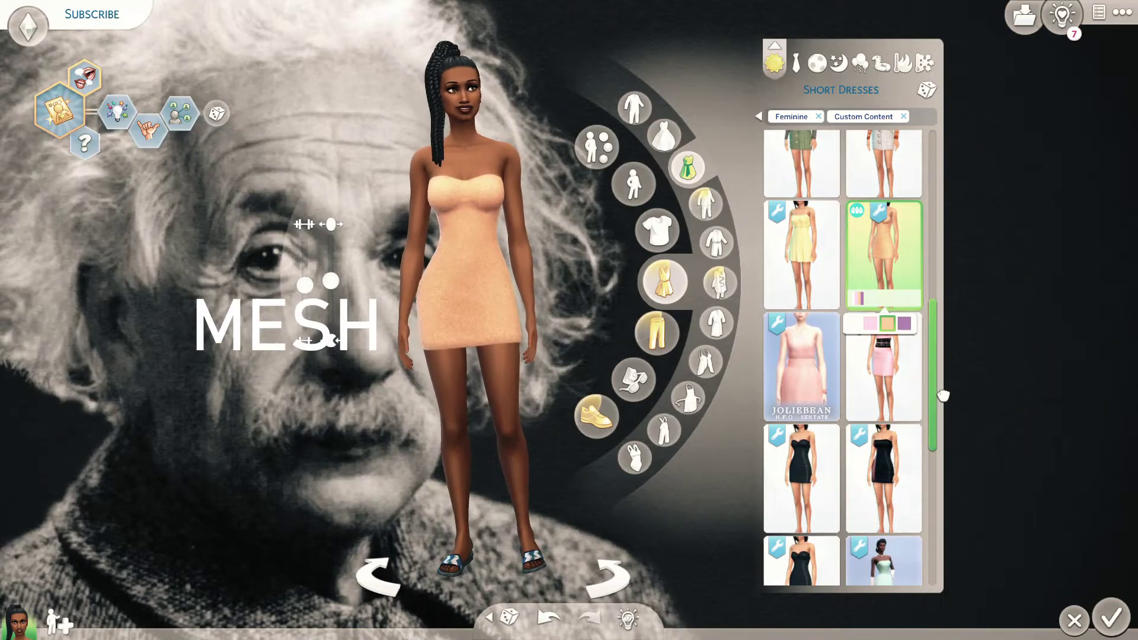
drag(935, 389, 930, 202)
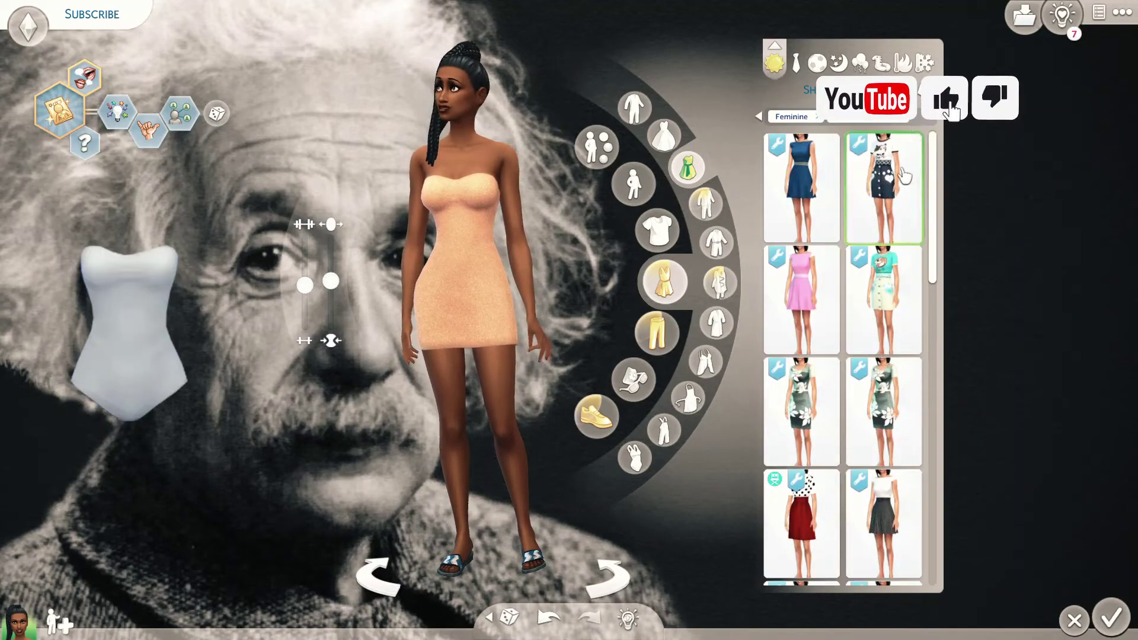
Step: Browse the full-body outfits and try the sequined strapless mini dress on the Sim with its pink swatch
click(664, 280)
mouse_move(935, 407)
mouse_down()
mouse_move(943, 563)
mouse_move(942, 403)
mouse_up()
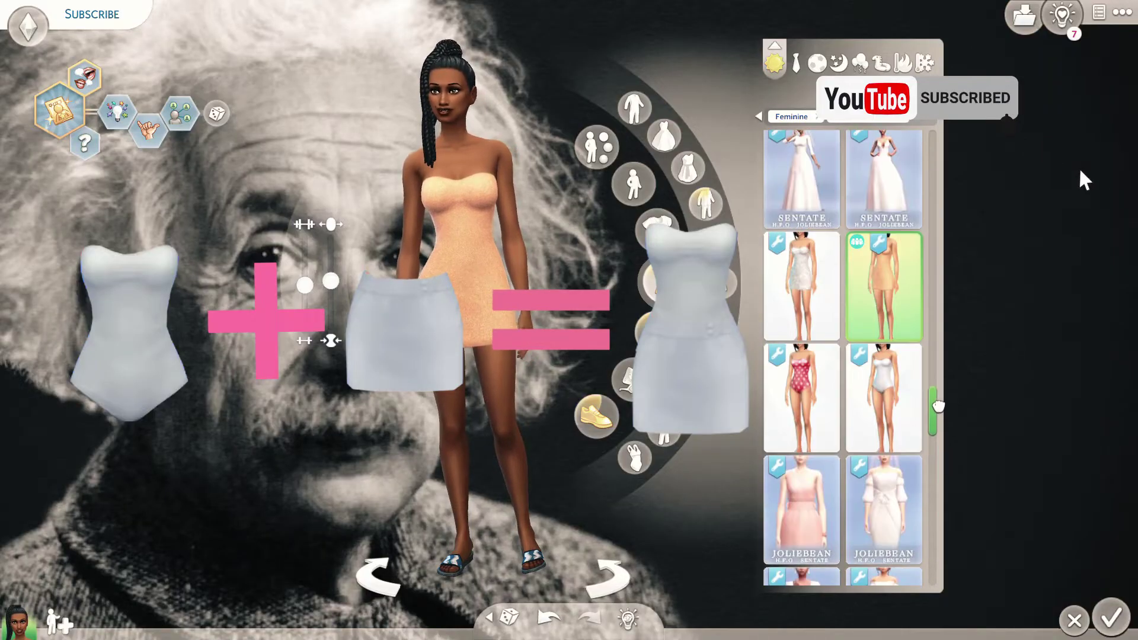
click(797, 305)
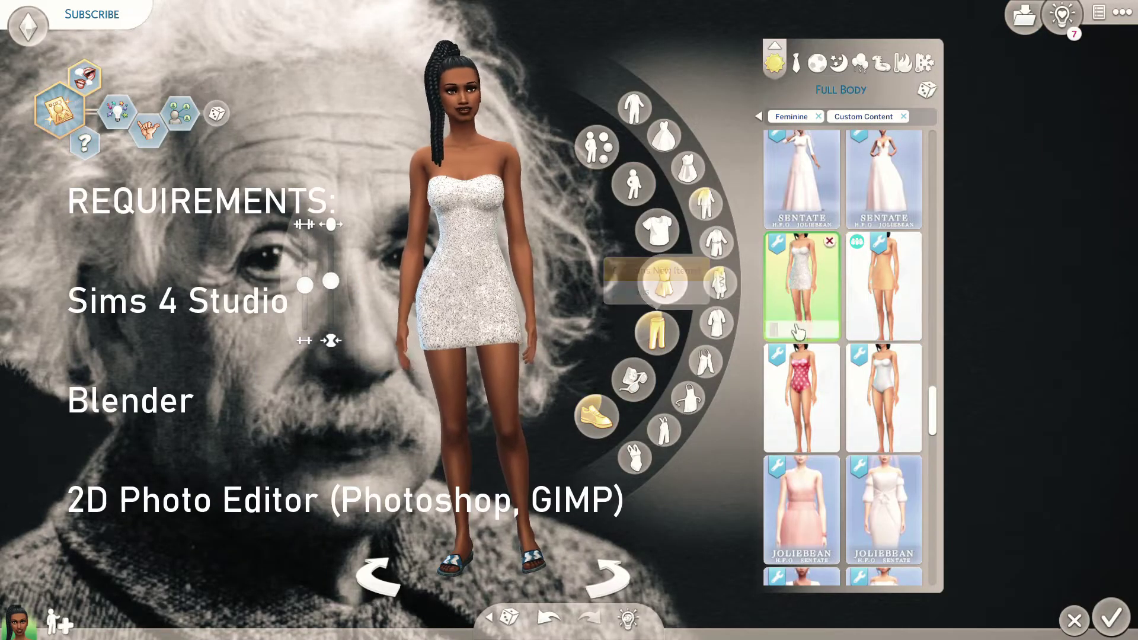
click(806, 356)
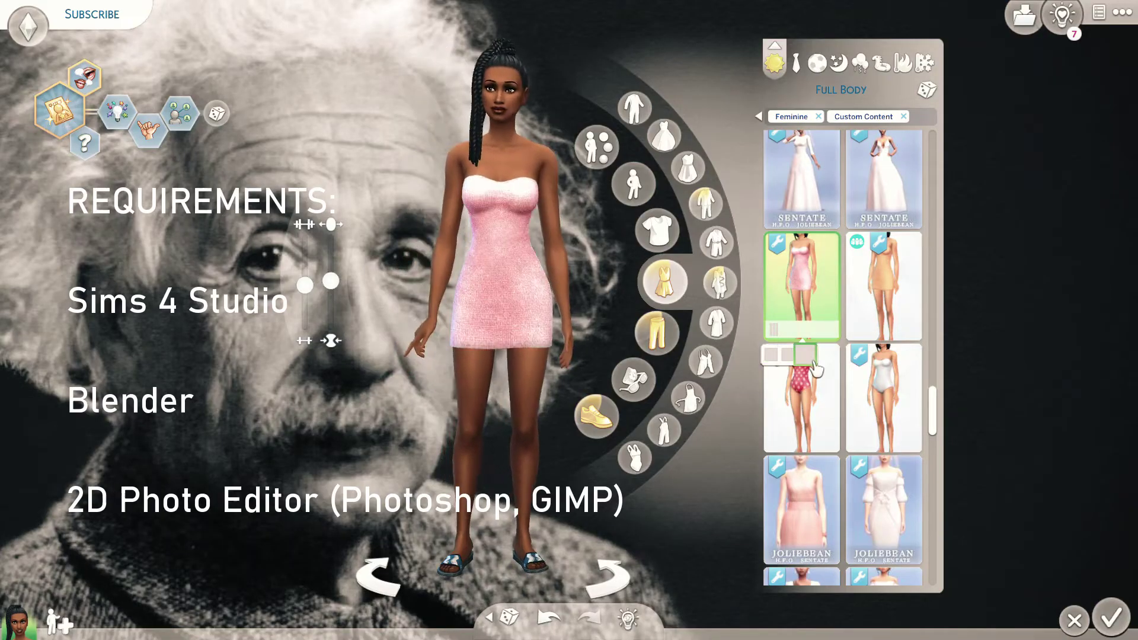
click(899, 412)
click(802, 285)
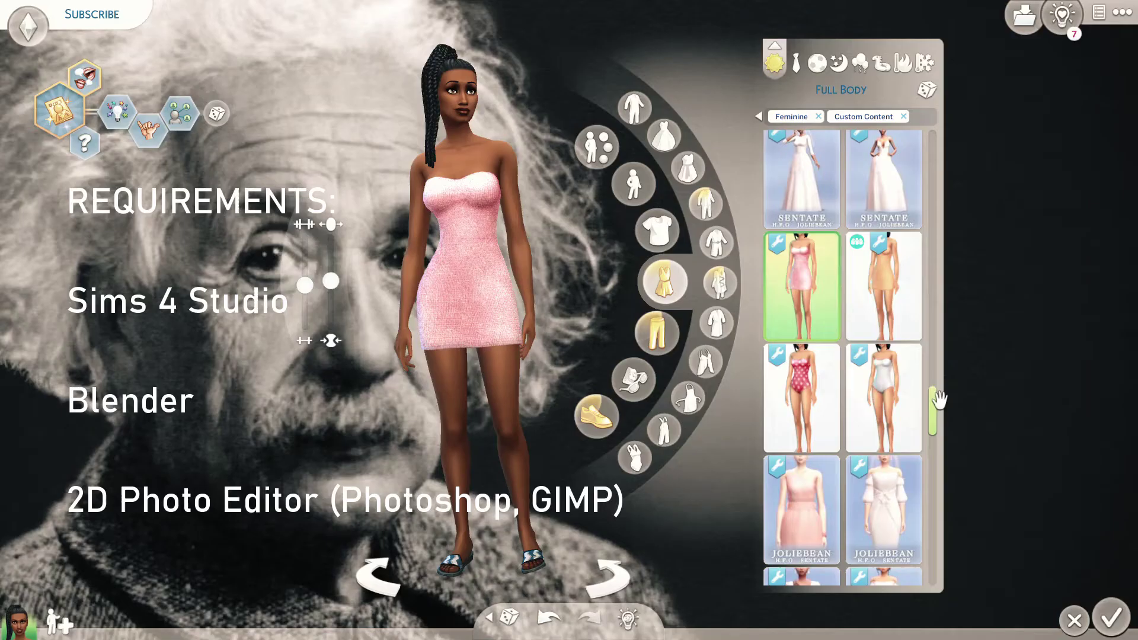
drag(935, 403, 938, 333)
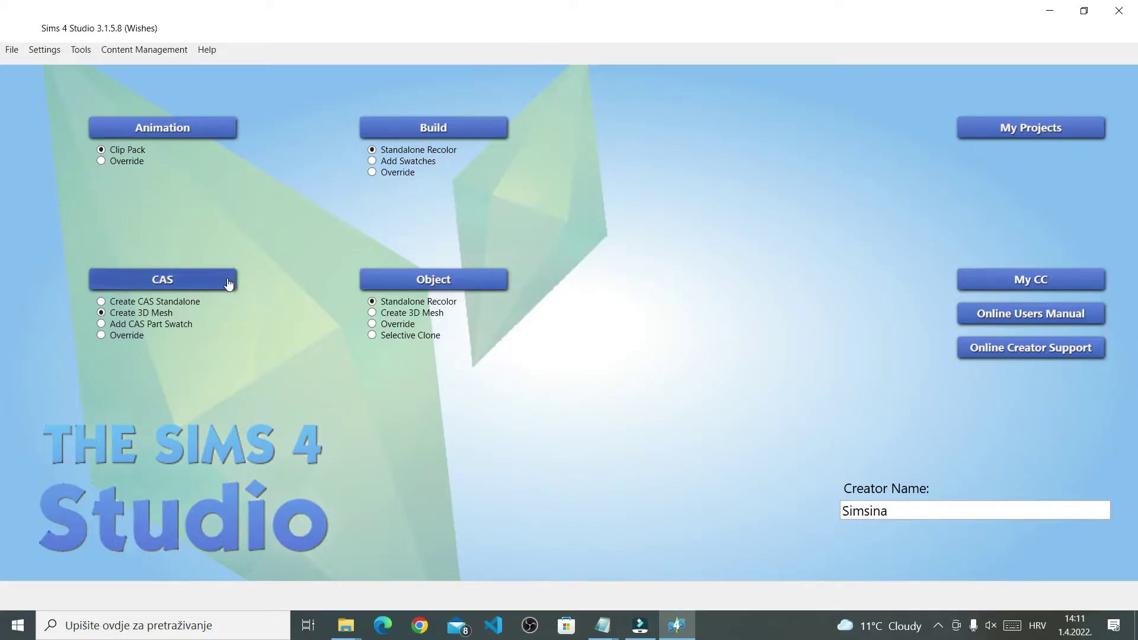
Step: In Sims 4 Studio, search the CAS catalogue for swim and save the white strapless swimsuit as a package named Outfit
click(726, 224)
text(swim)
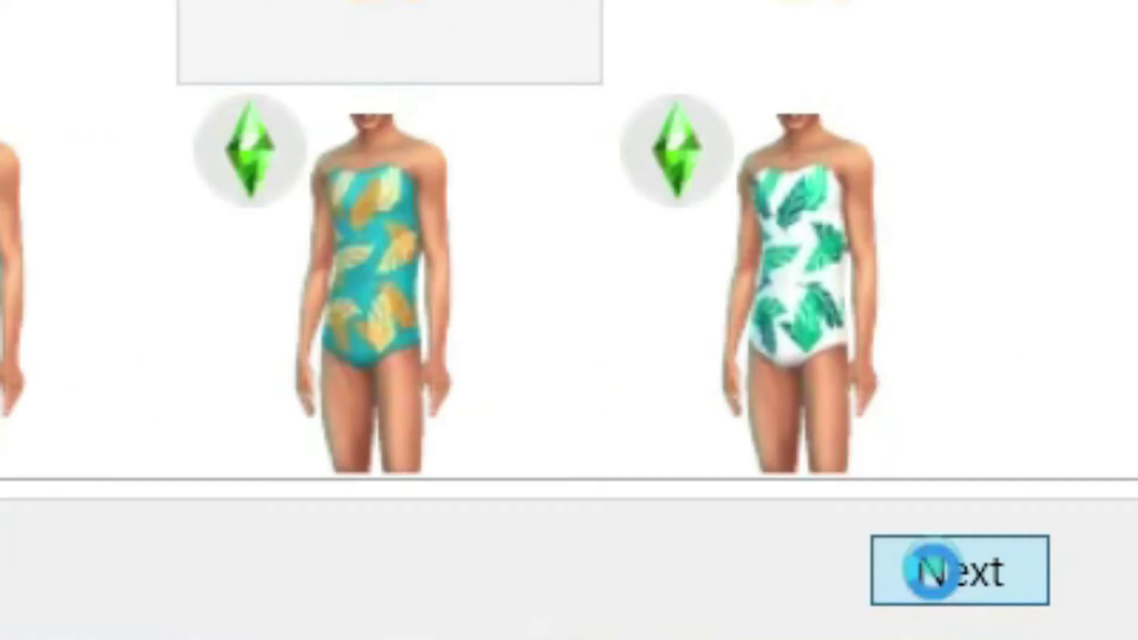
click(1053, 594)
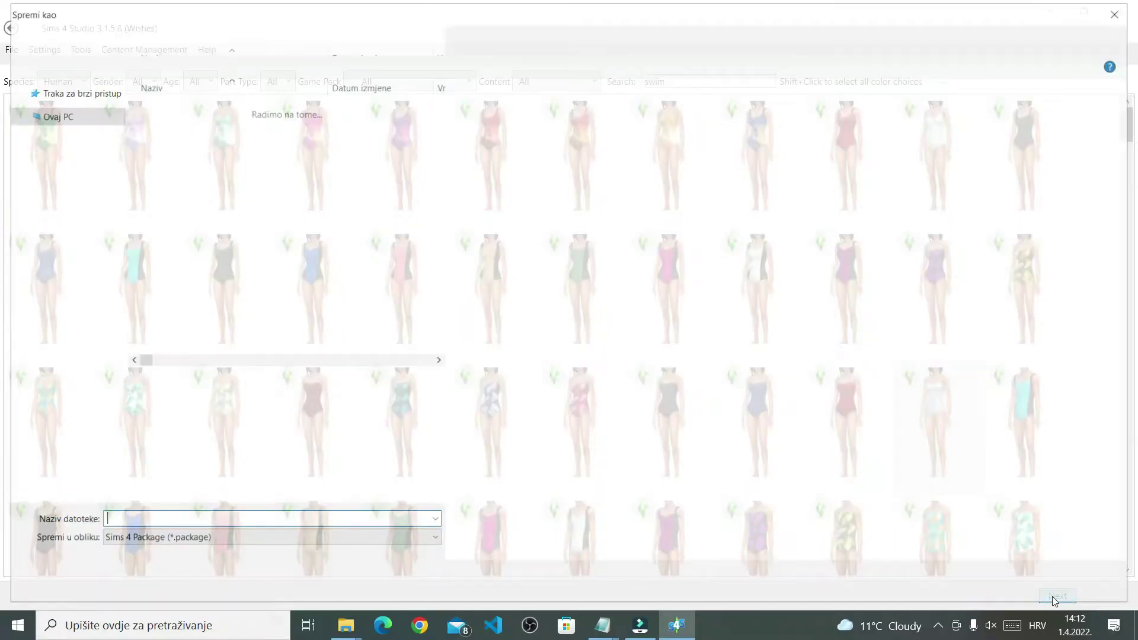
text(Outfit)
key(Return)
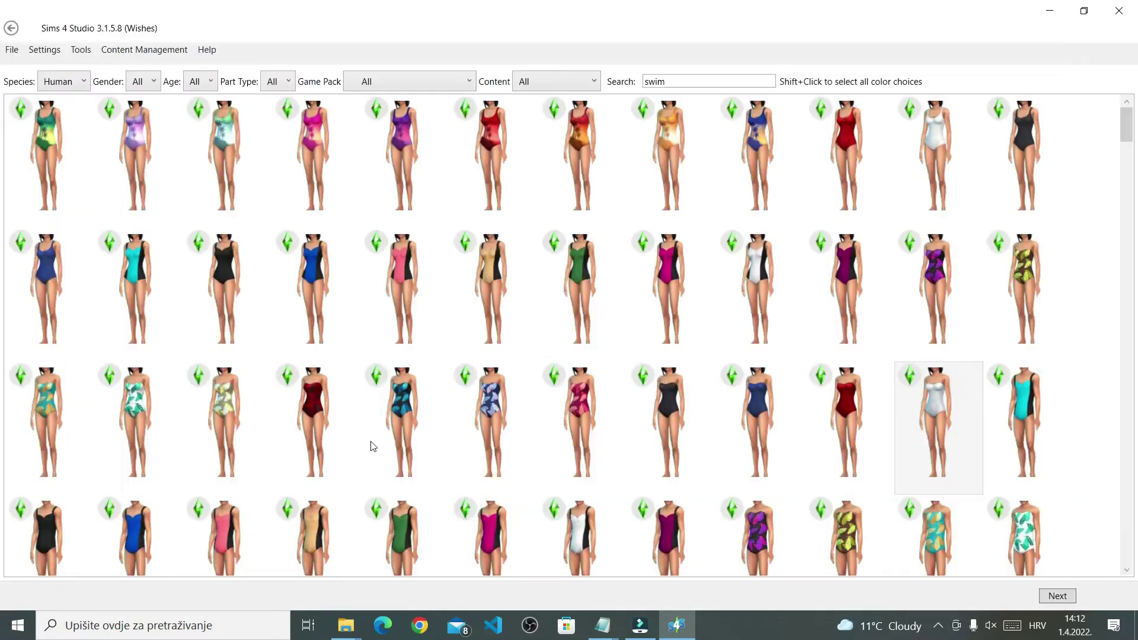
Step: Export the swimsuit's LOD 0 mesh as Outfit and open the exported file in Blender
click(632, 156)
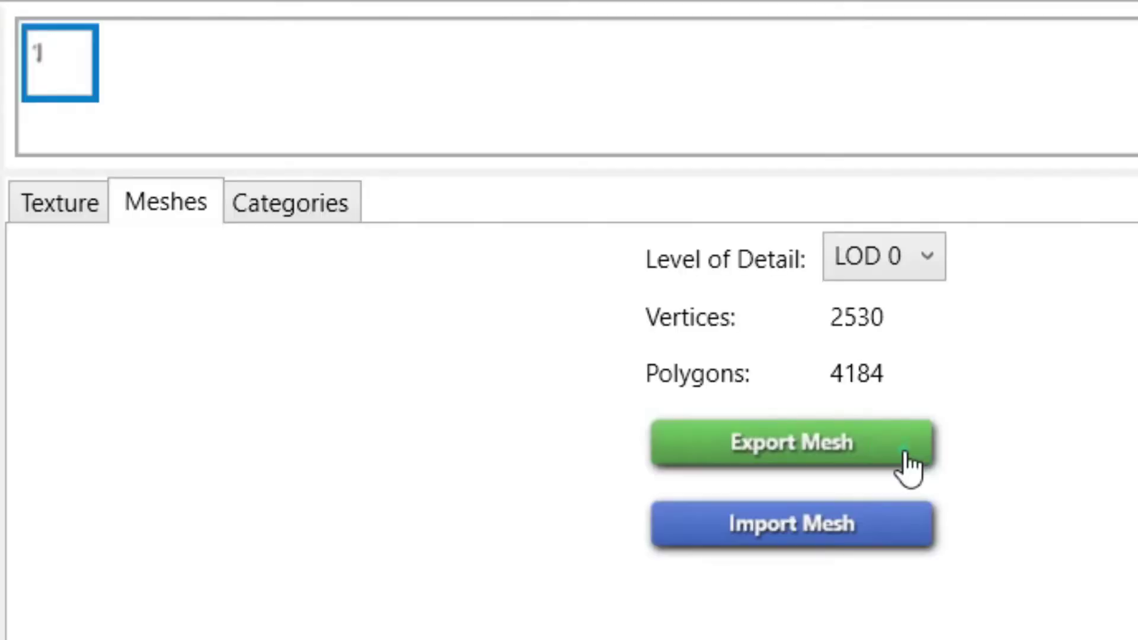
click(906, 456)
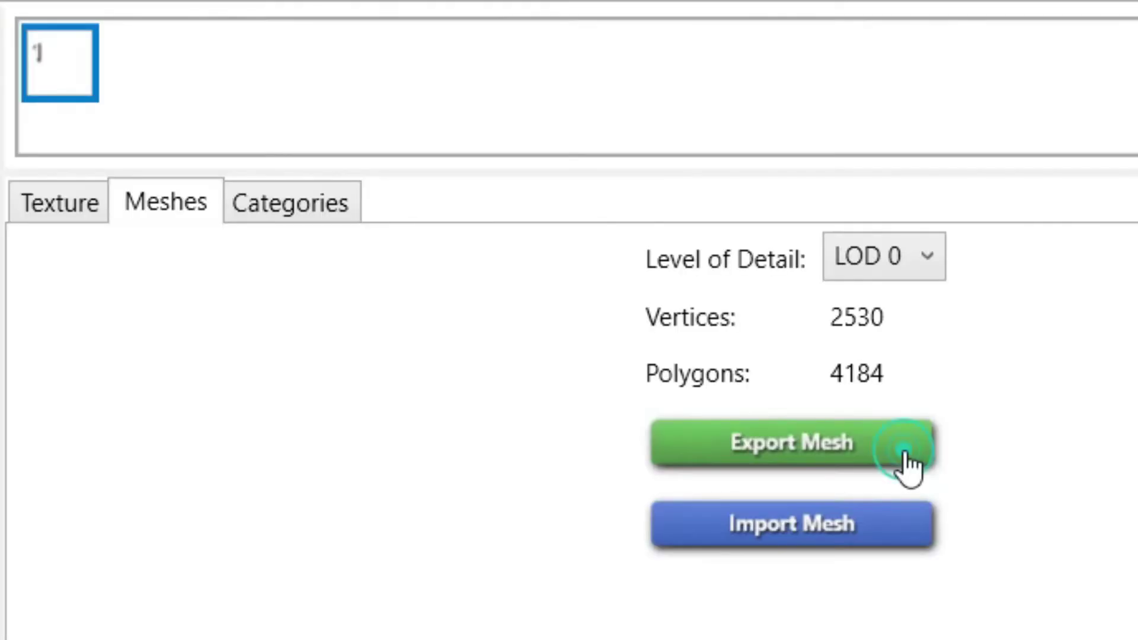
text(Outfit.packag)
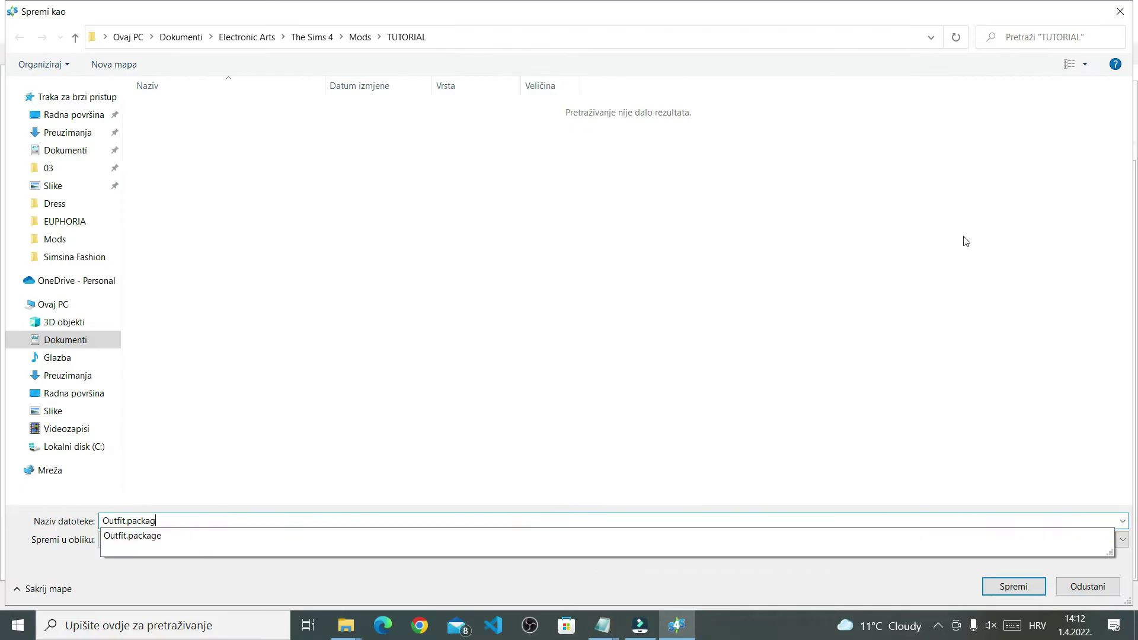
key(BackSpace)
key(BackSpace)
key(BackSpace)
key(BackSpace)
key(BackSpace)
key(BackSpace)
key(Return)
click(531, 181)
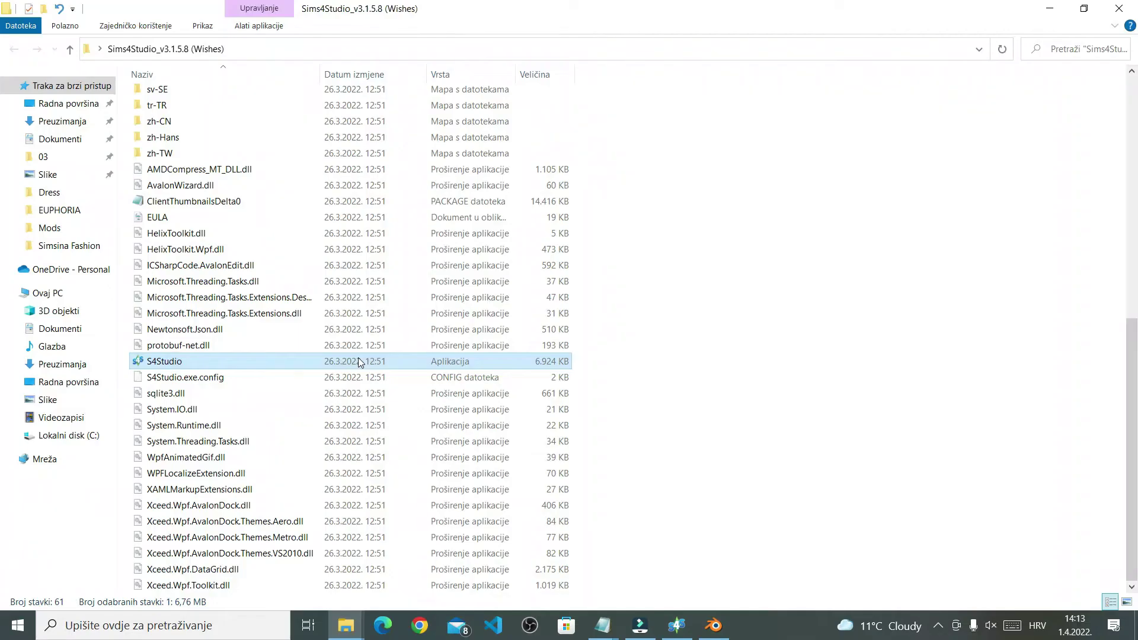
Step: Launch Sims 4 Studio again and start a new CAS project with the Create 3D Mesh option
double_click(363, 361)
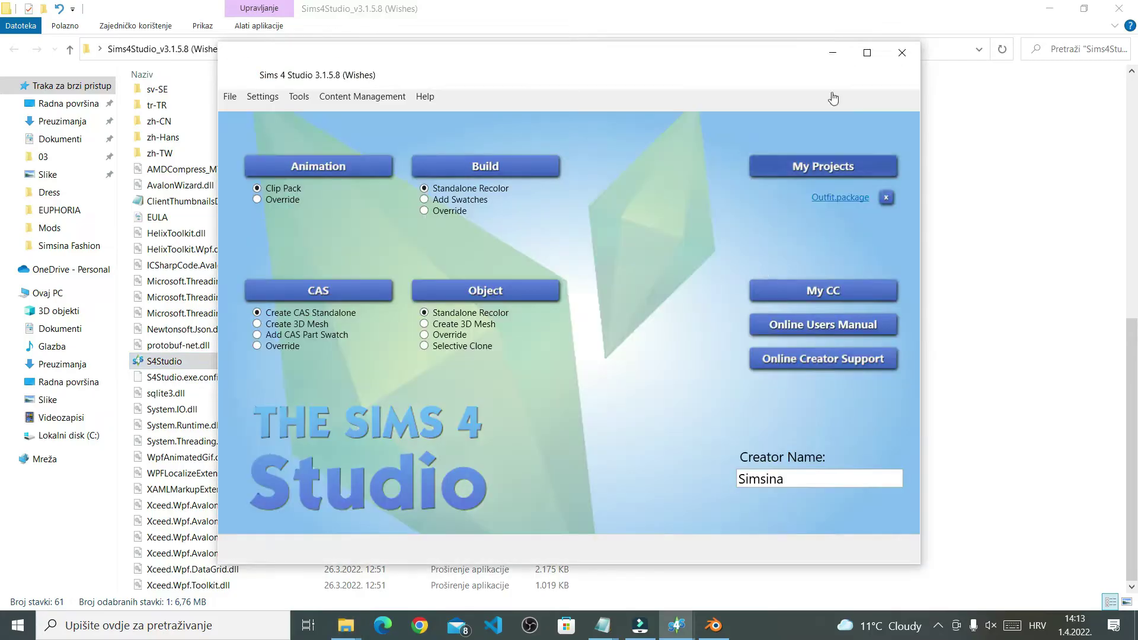
click(866, 53)
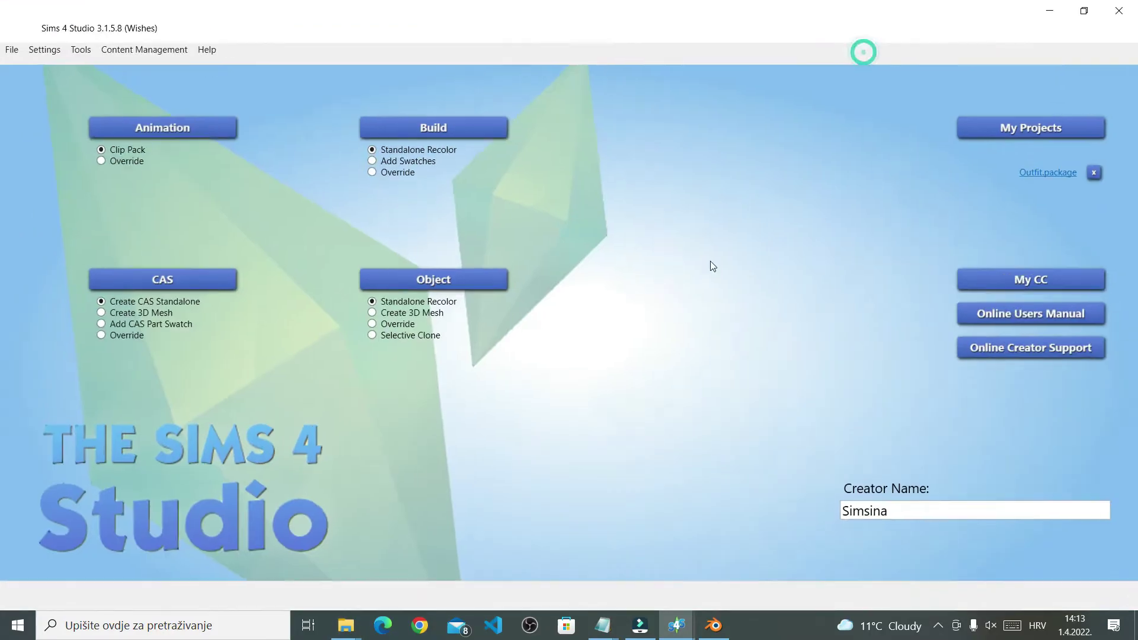
click(169, 318)
click(223, 289)
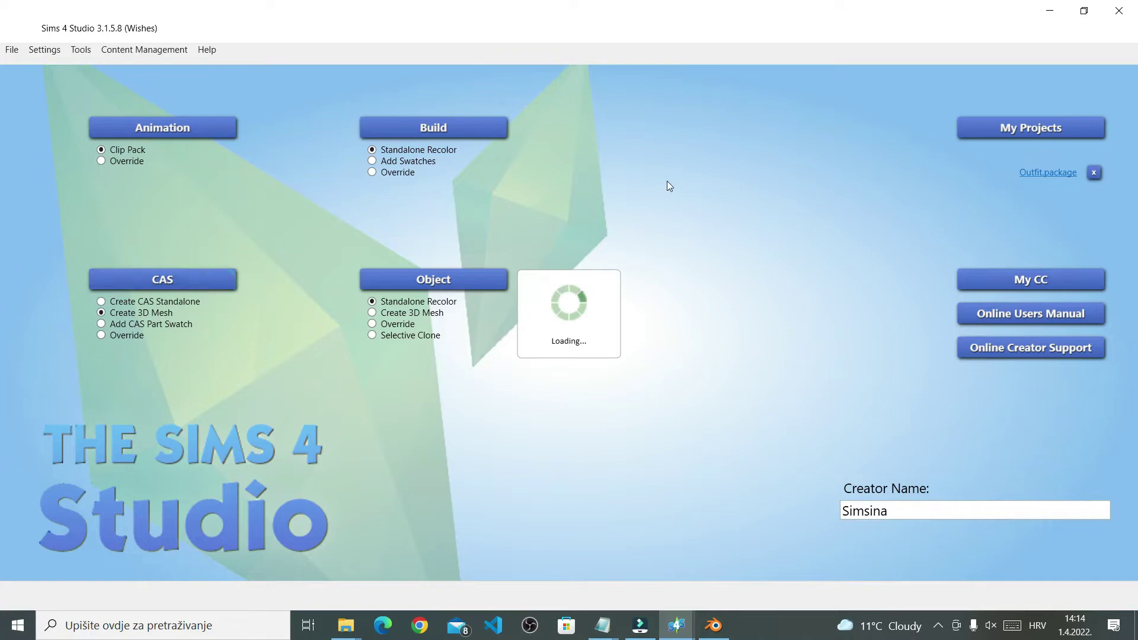
Step: Filter the catalogue to Clothing Bottom, search for skirt, and save the plain white mini skirt as a package named Bottom
click(279, 83)
click(325, 239)
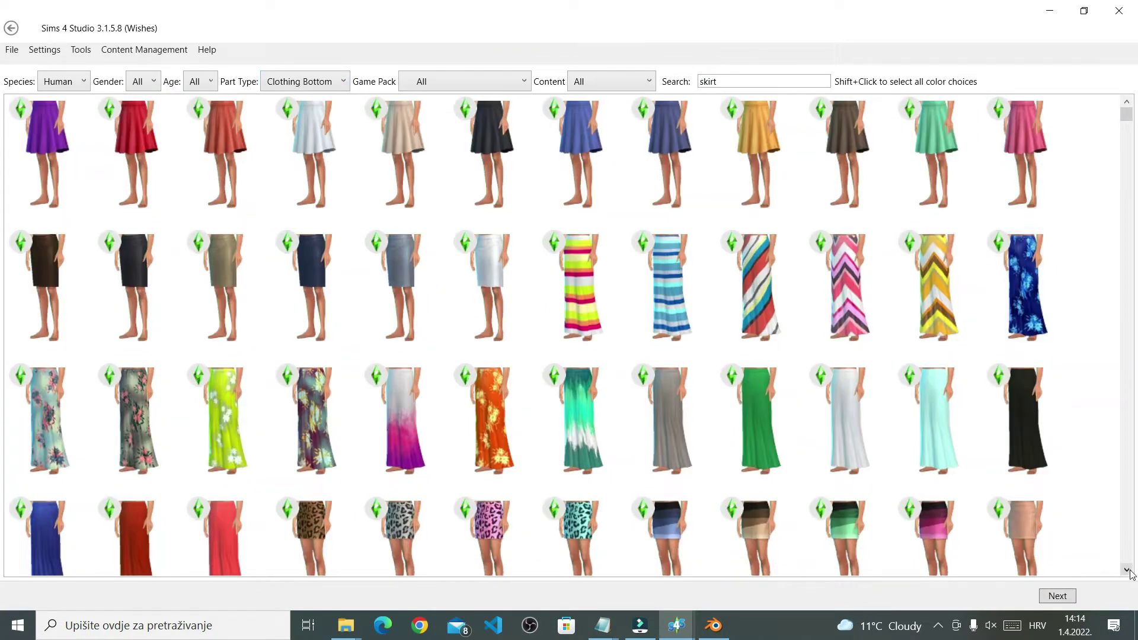
scroll(569, 332, down, 3)
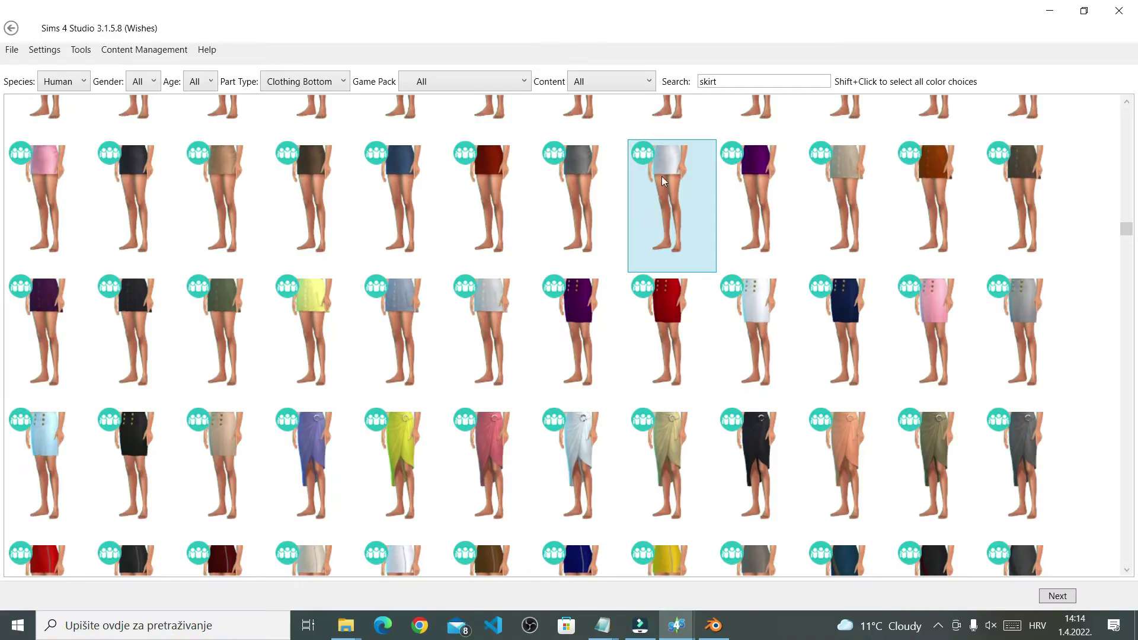
scroll(661, 176, up, 3)
click(1055, 594)
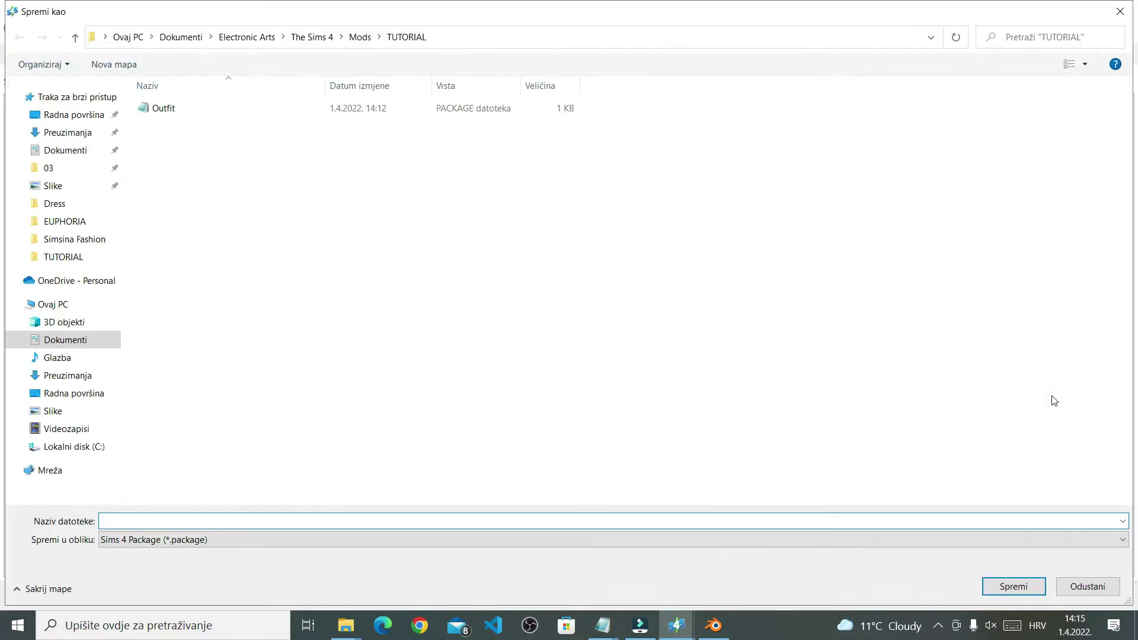
text(SkirtBottom)
key(Return)
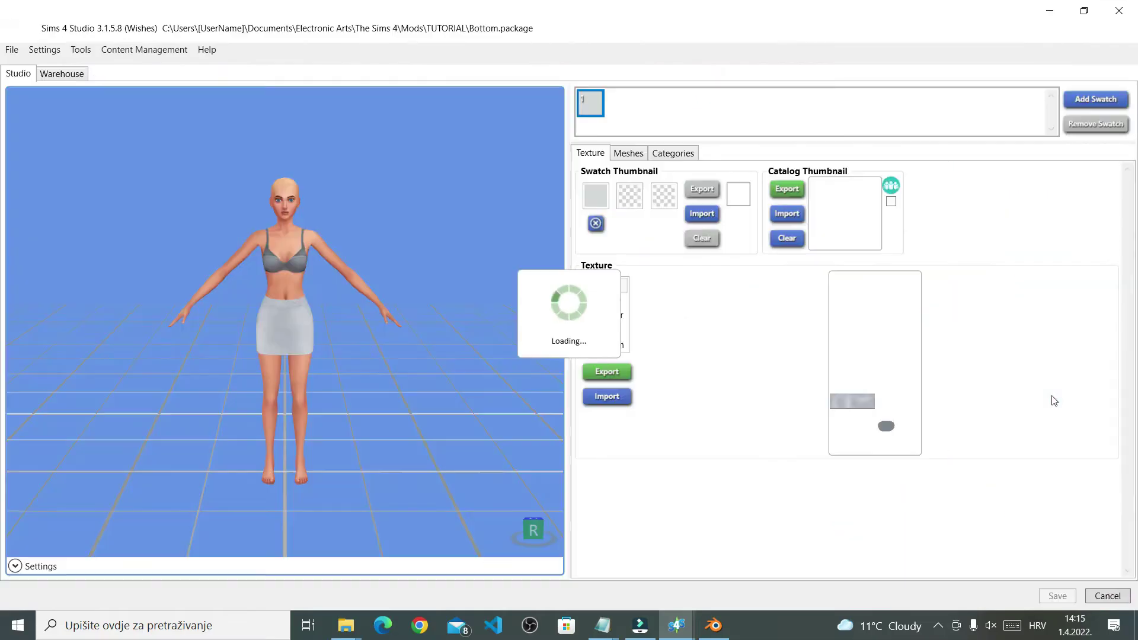
Step: Export the skirt's LOD 0 mesh under the name bottom
click(642, 155)
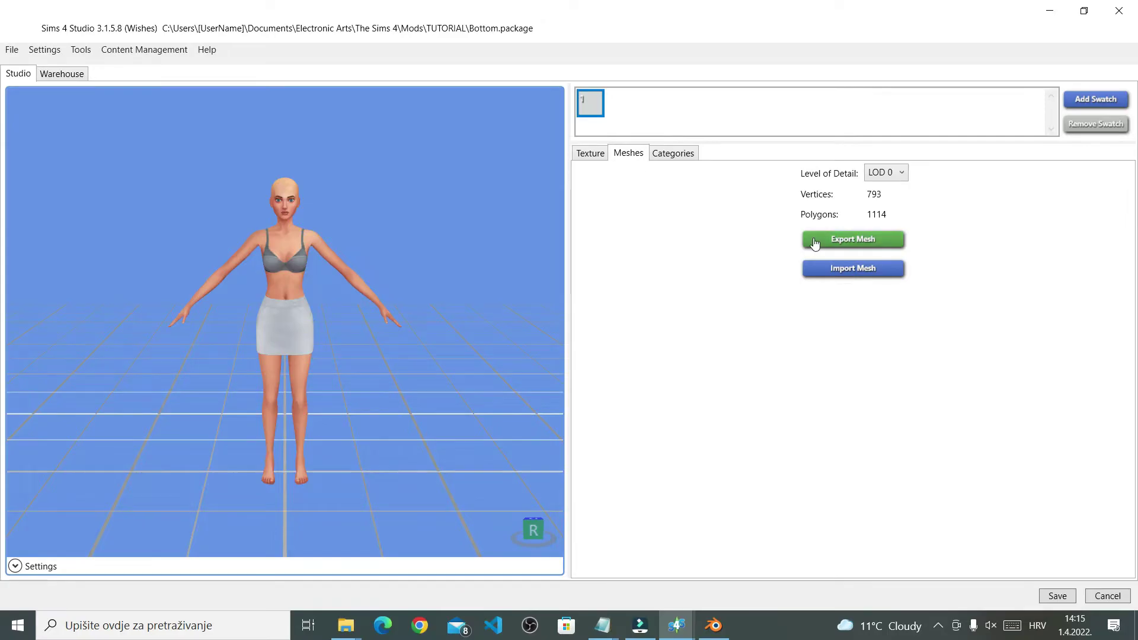
click(688, 435)
text(B)
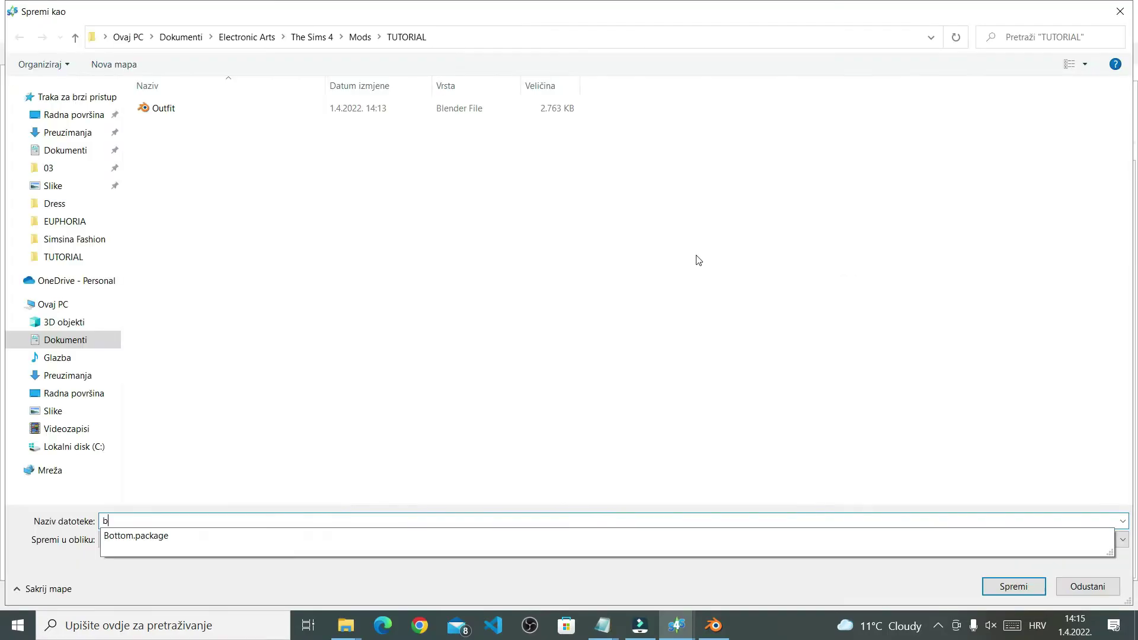
click(192, 532)
text(bottom)
key(Return)
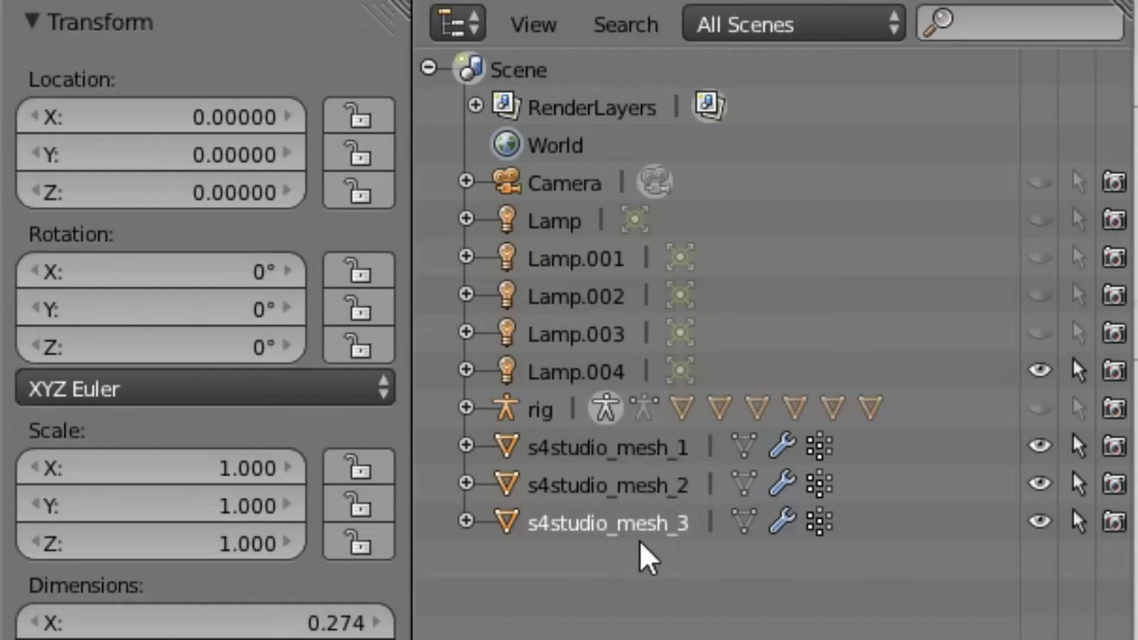
Step: Examine s4studio_mesh_3 and s4studio_mesh_2 of the skirt file in Edit Mode to identify the mesh holding the skirt
click(1011, 214)
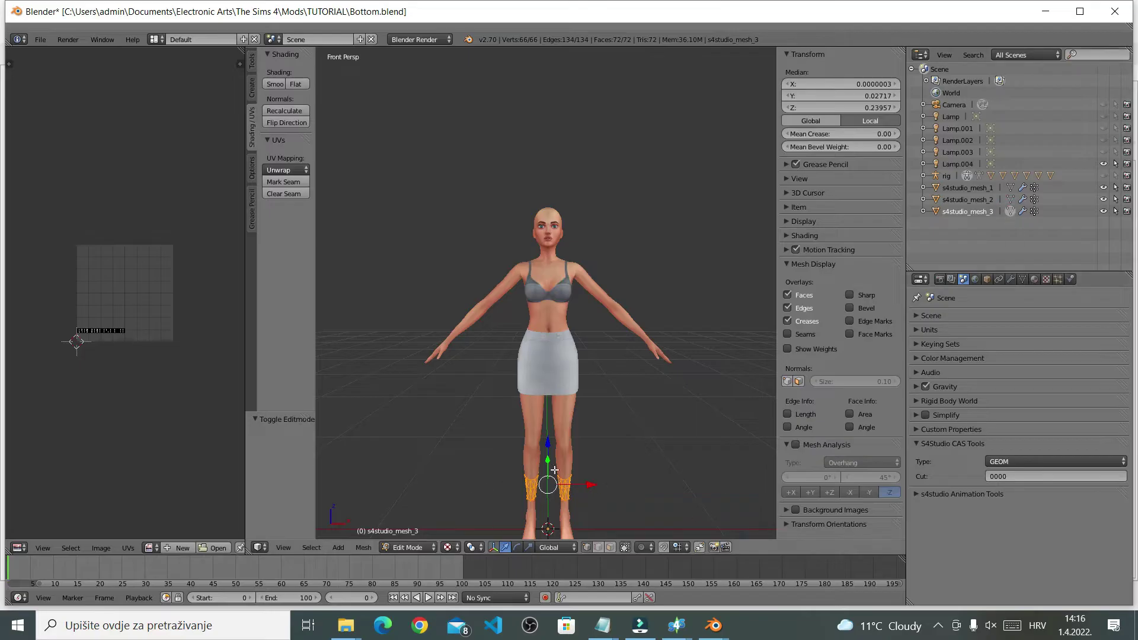
click(1012, 199)
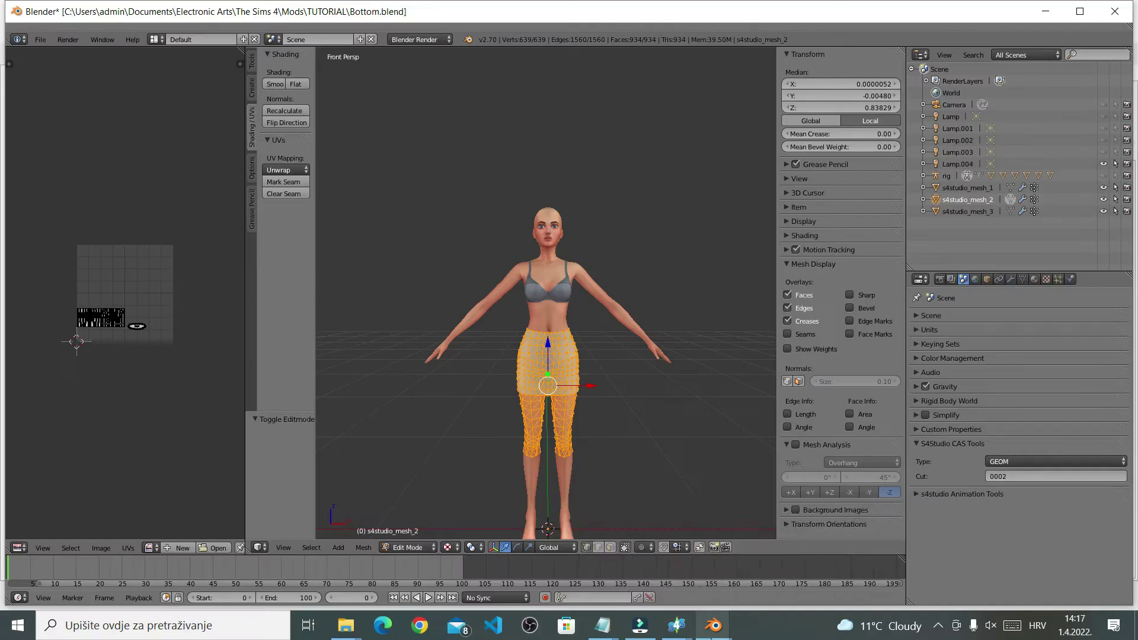
Step: Switch to the Outfit.blend window and append the object s4studio_mesh_2 from Bottom.blend
mouse_move(712, 637)
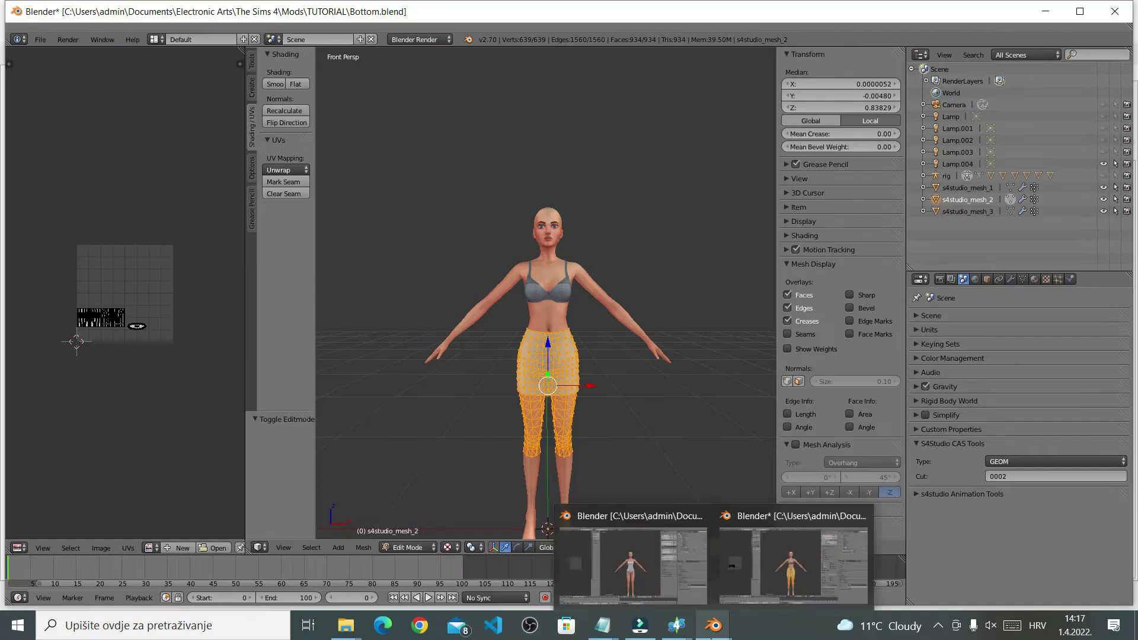
click(646, 581)
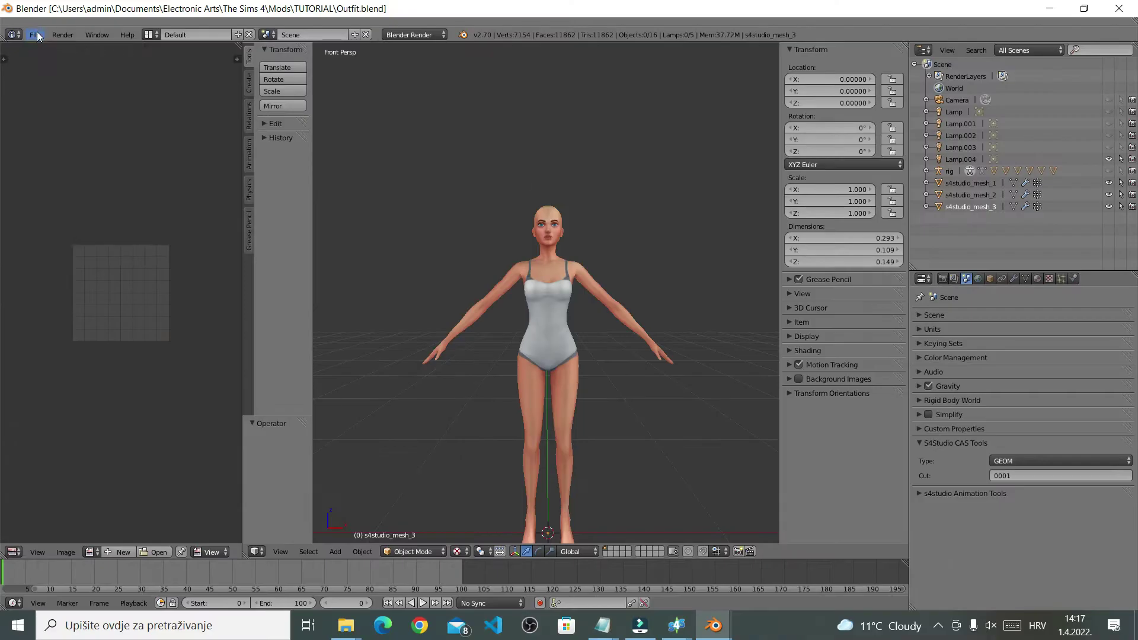
click(35, 35)
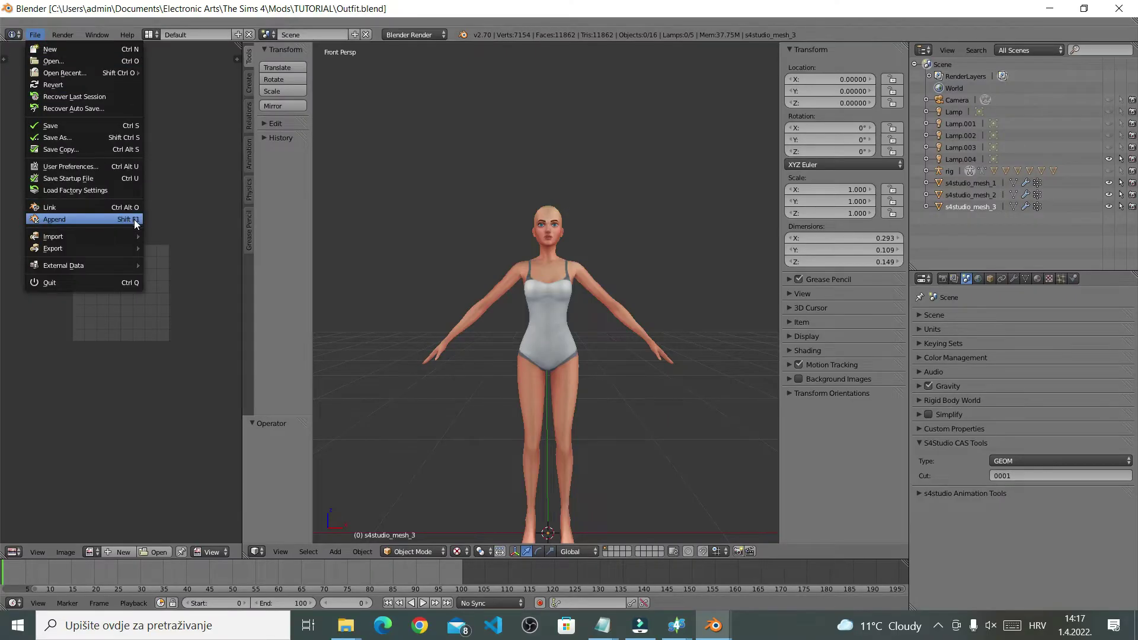
click(134, 222)
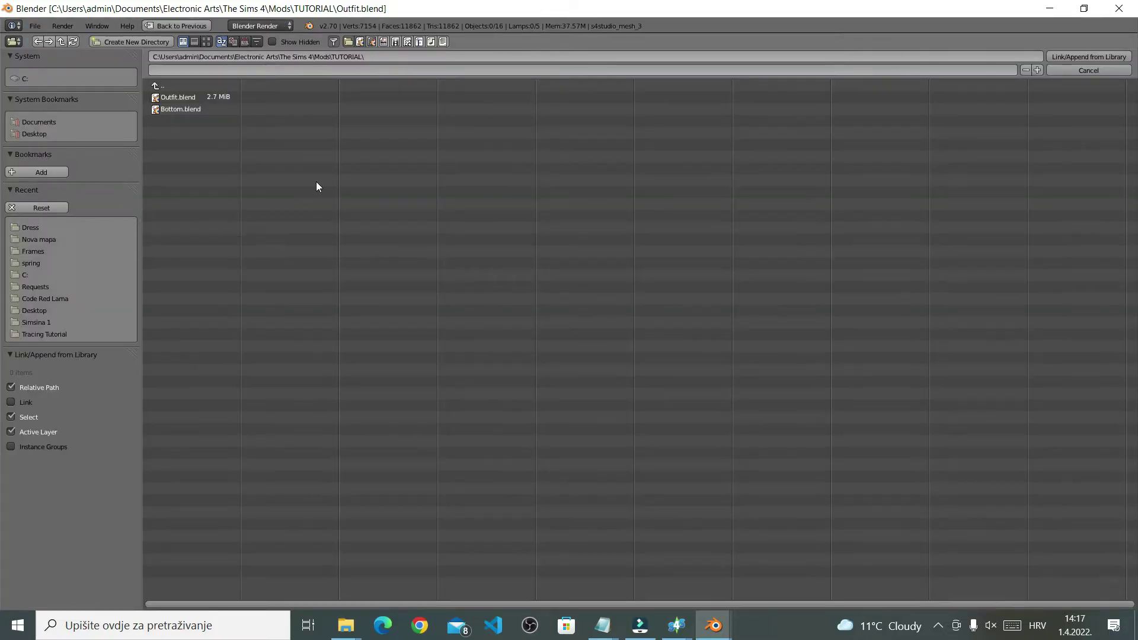
double_click(181, 110)
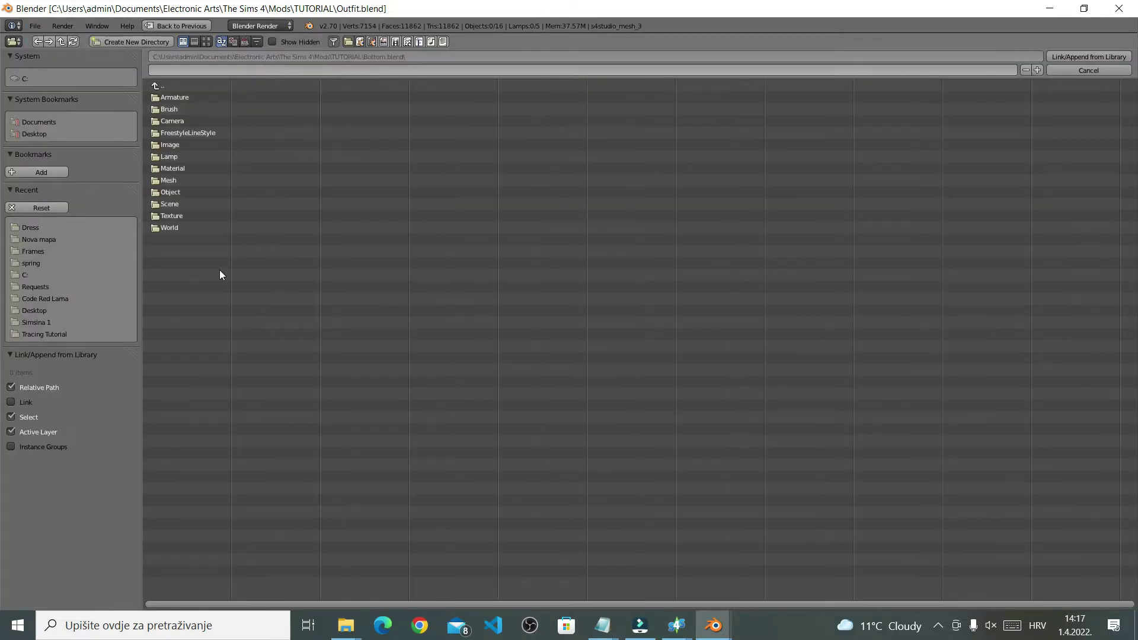
click(188, 191)
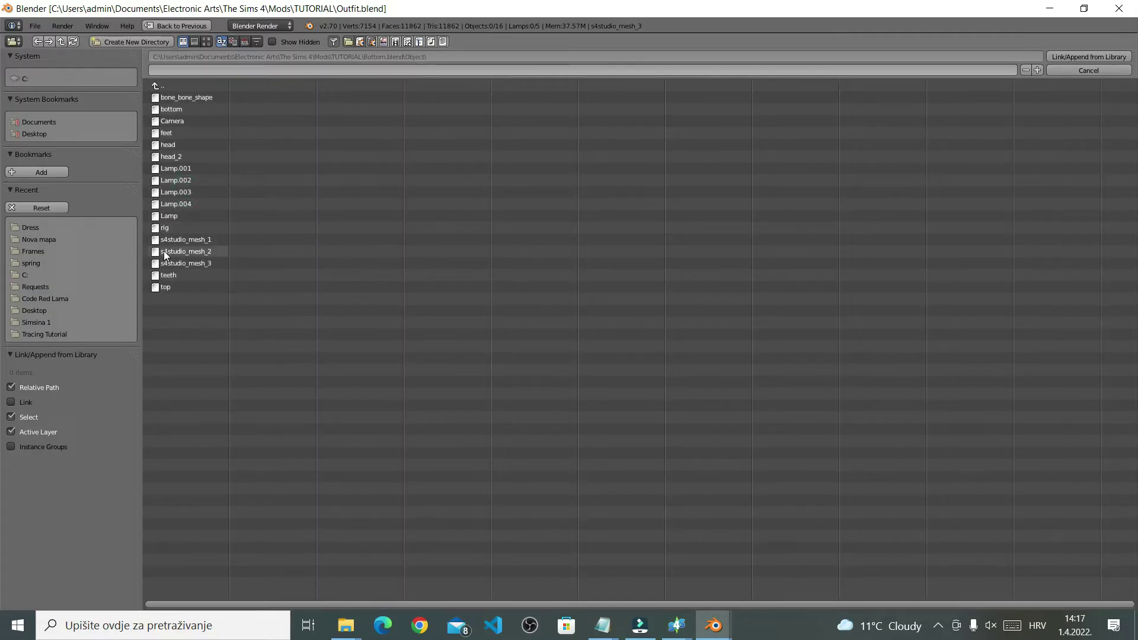
click(213, 252)
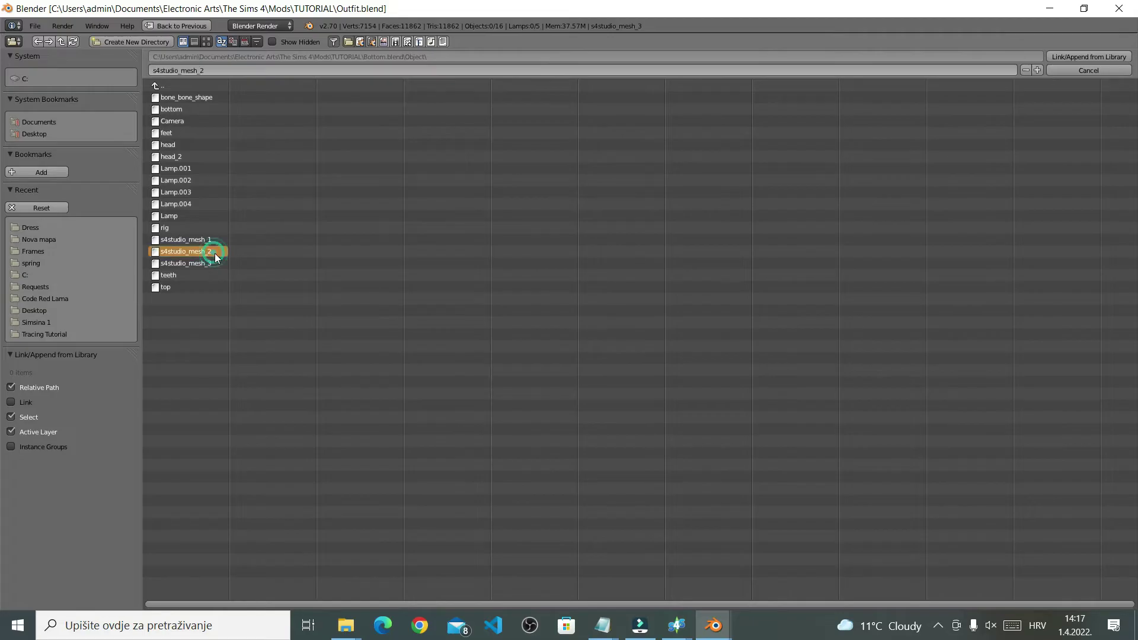
double_click(214, 251)
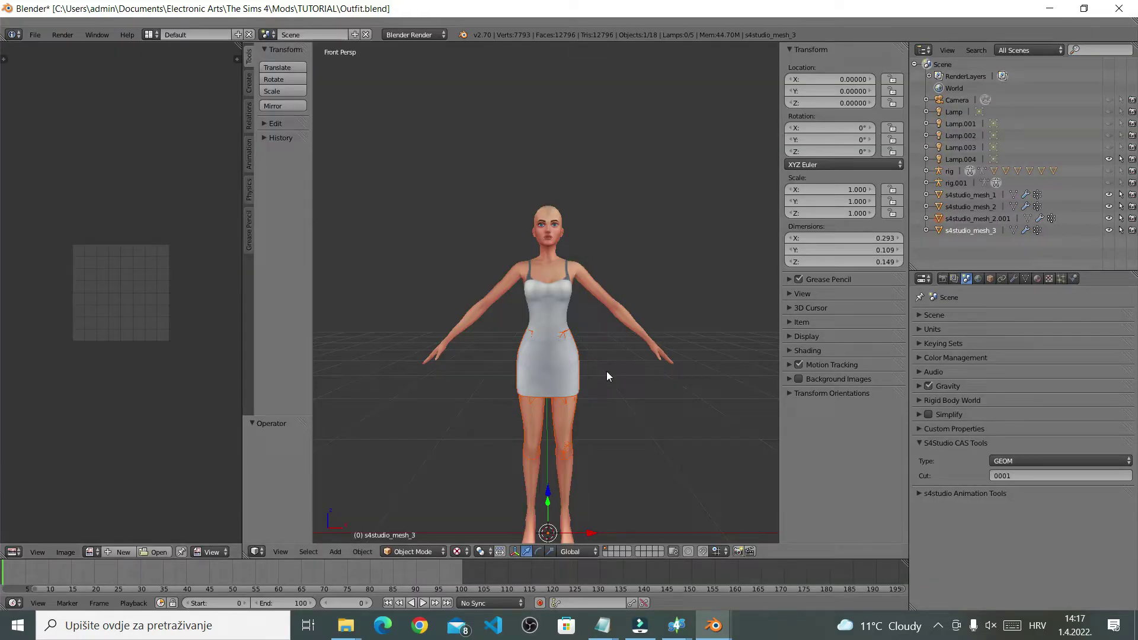
Step: Select the linked leg pieces below the skirt in s4studio_mesh_2.001, front and back, and delete their vertices
middle_drag(607, 375, 701, 378)
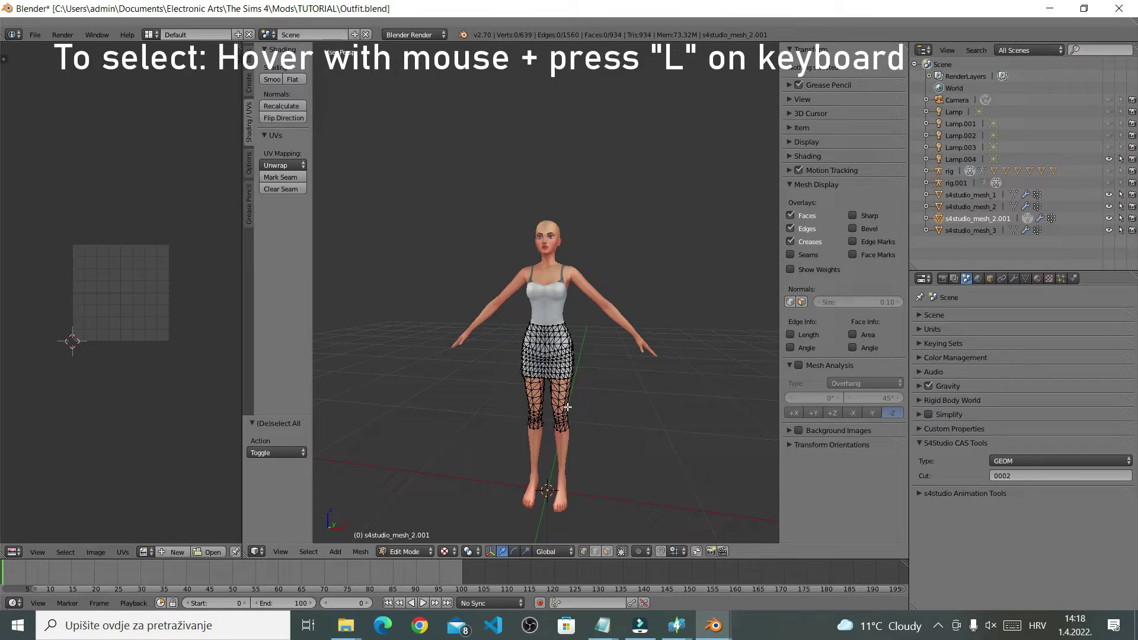
key(l)
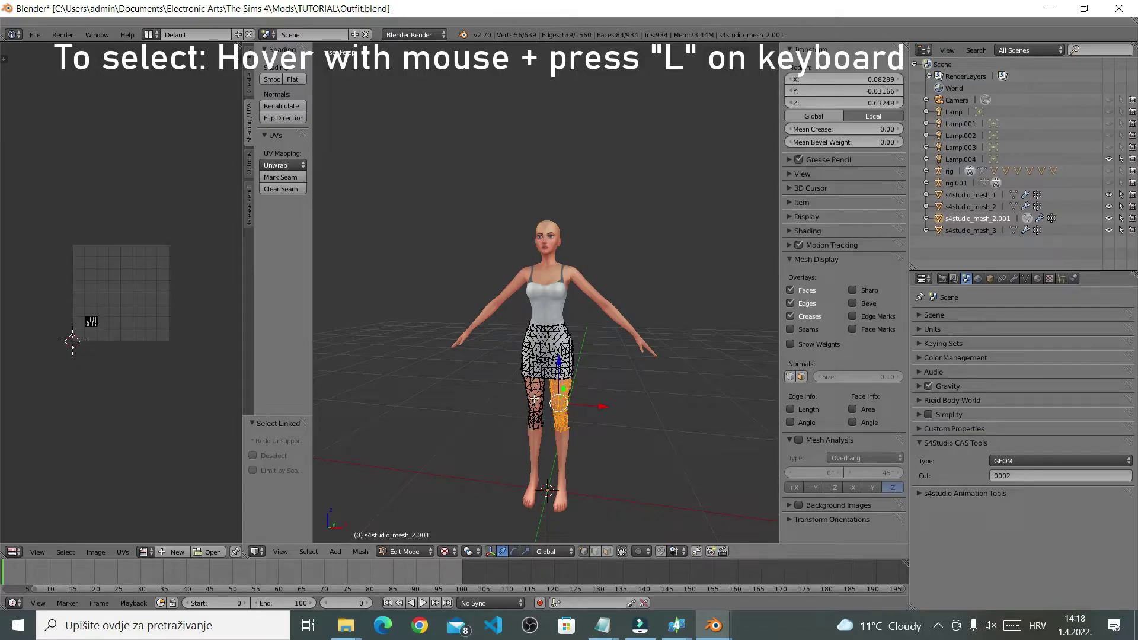
key(l)
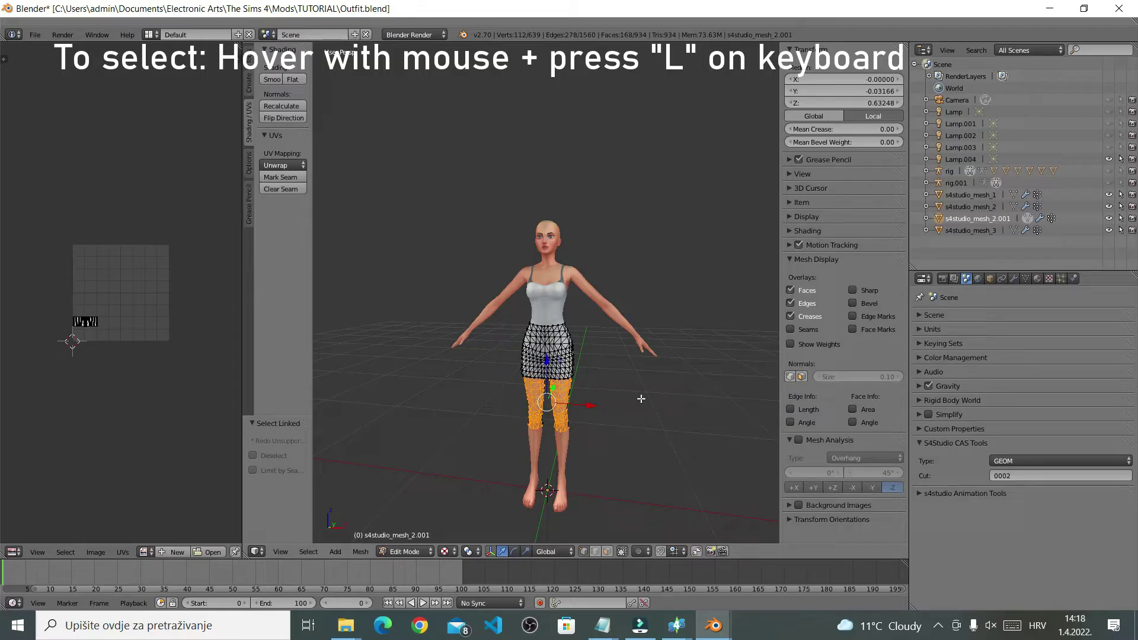
middle_drag(569, 409, 453, 392)
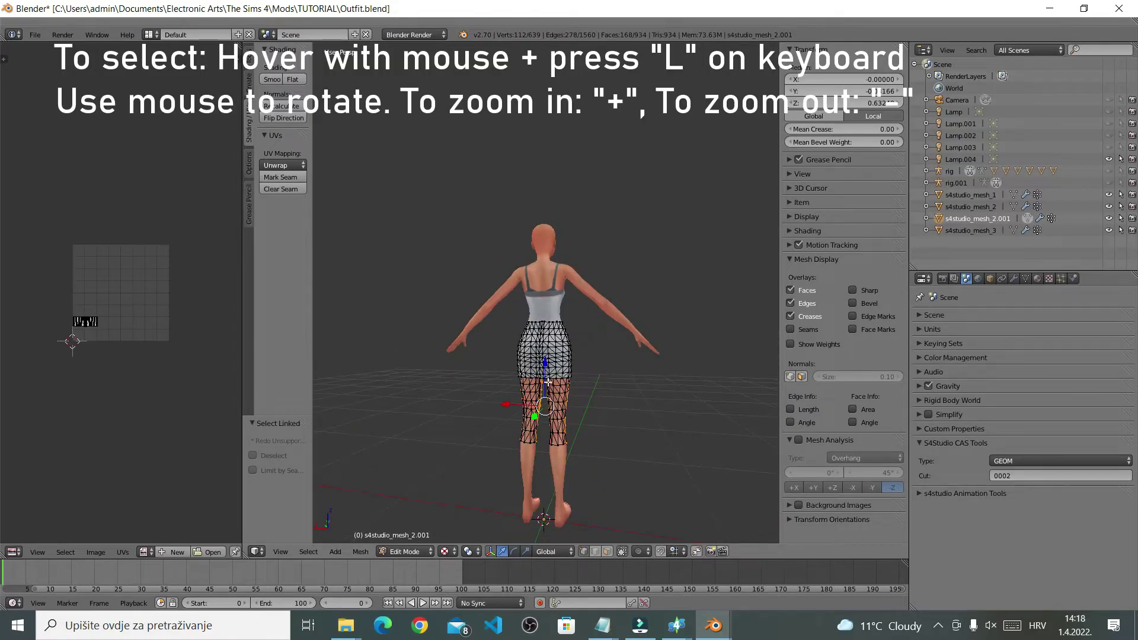
key(l)
middle_drag(688, 471, 432, 490)
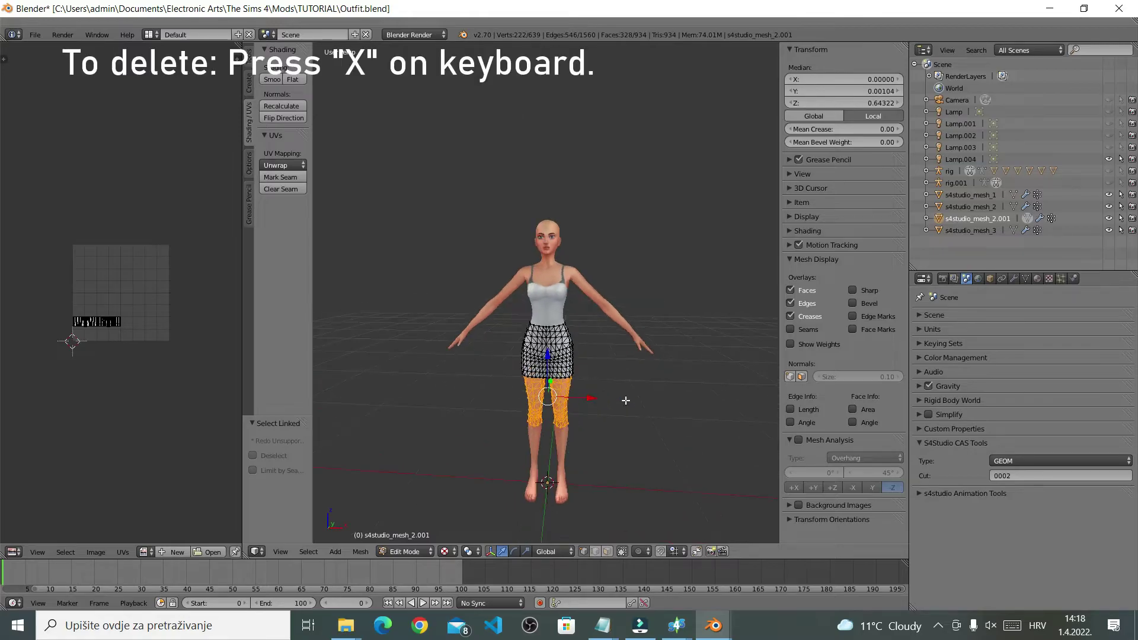
key(x)
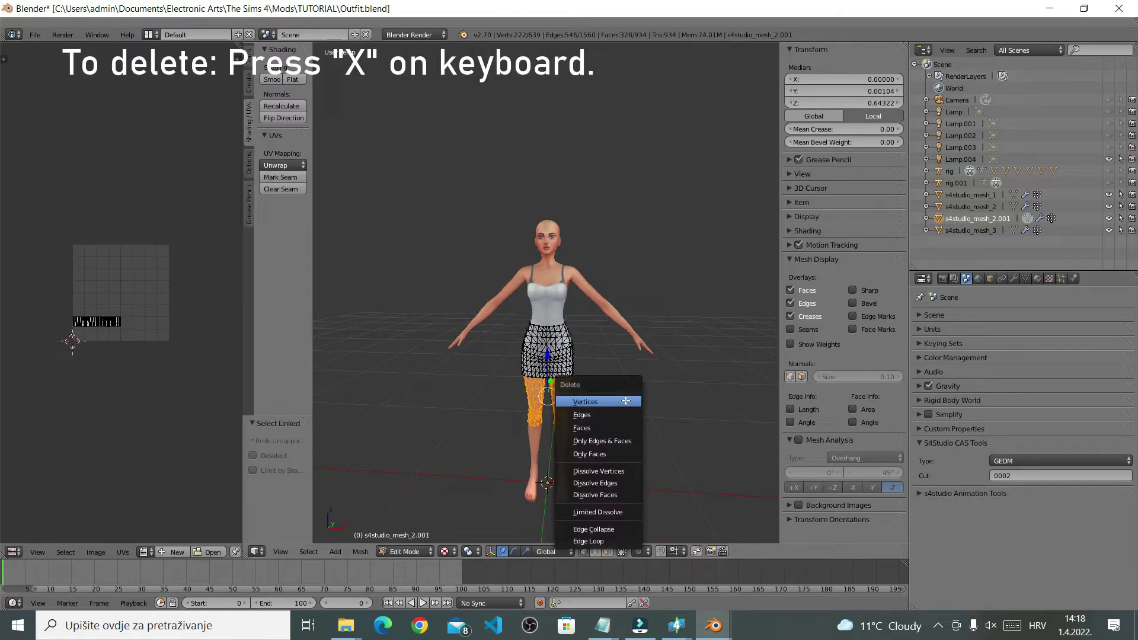
click(625, 401)
Step: Put s4studio_mesh_2 in Edit Mode in front view with nothing selected and turn off limiting selection to visible geometry
middle_drag(625, 401, 700, 427)
click(1015, 206)
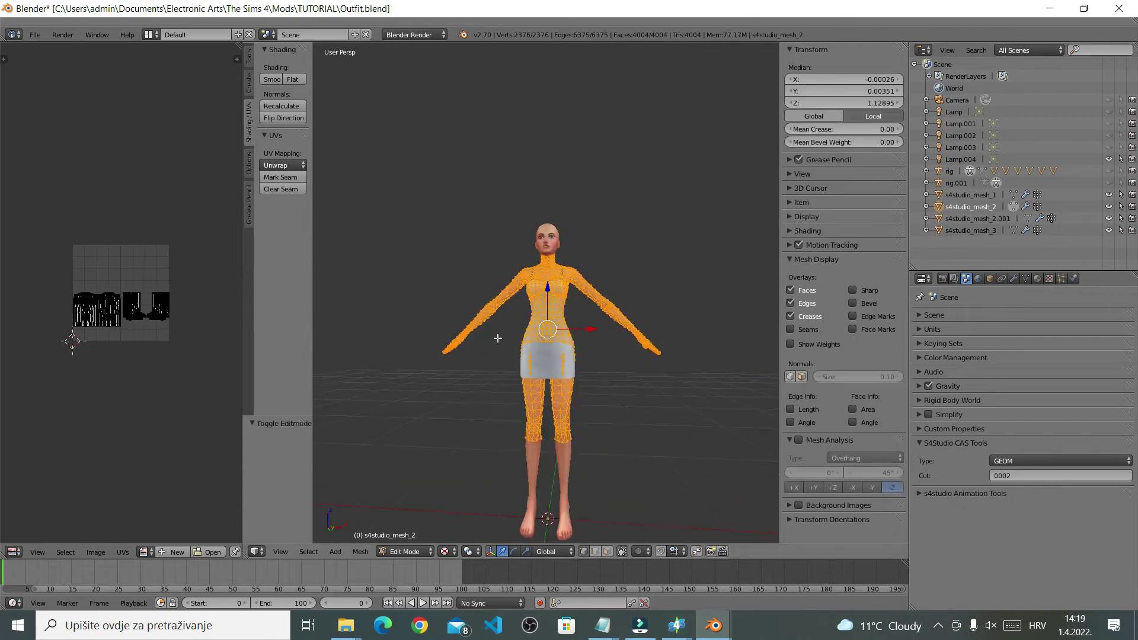
middle_drag(649, 383, 656, 407)
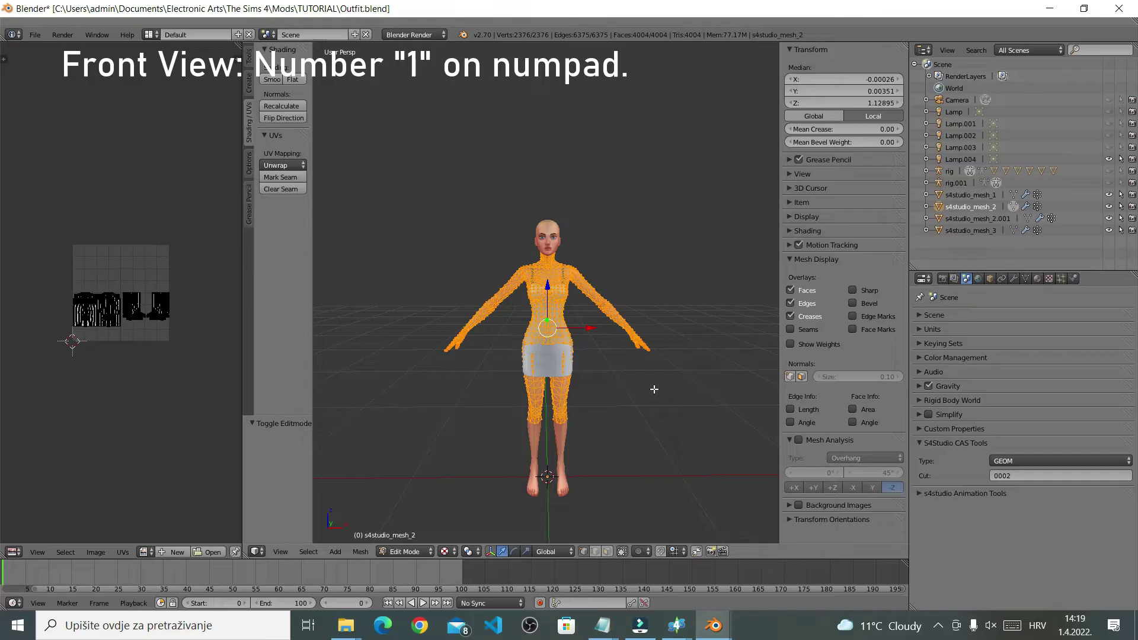
key(KP_1)
scroll(654, 387, up, 4)
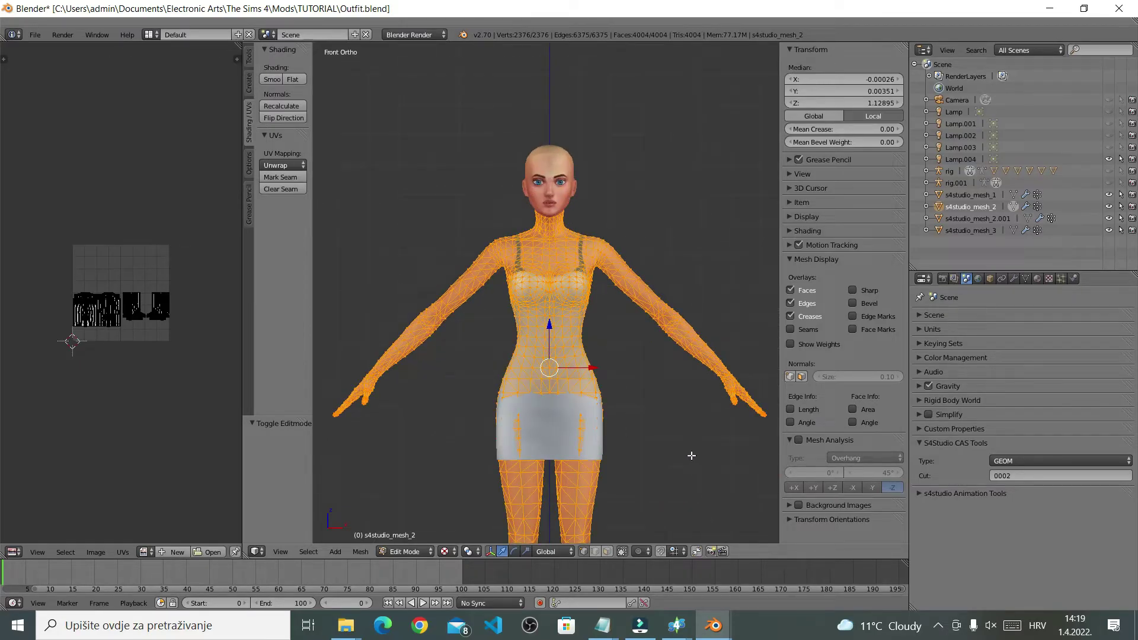
key(a)
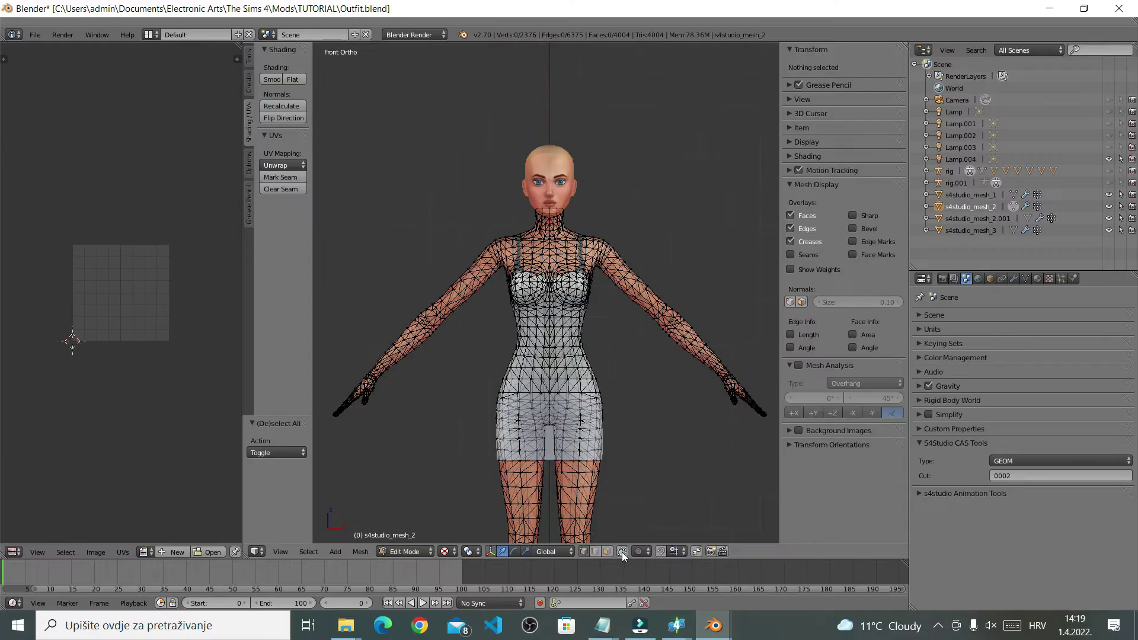
click(423, 478)
scroll(739, 437, up, 1)
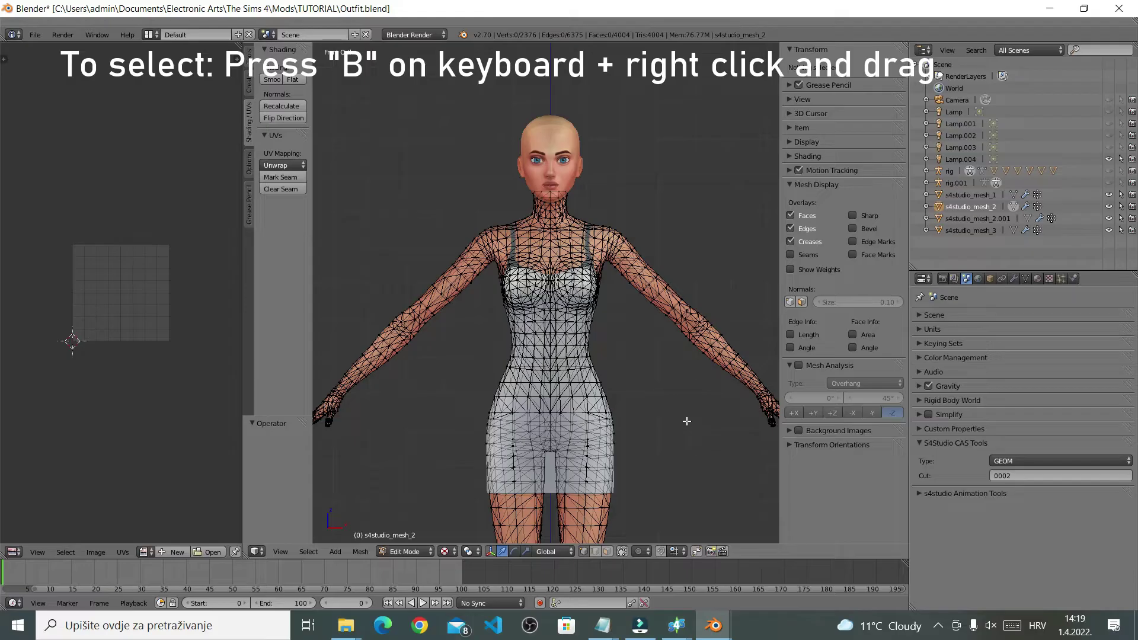
Step: Box-select the hip and upper-thigh geometry of s4studio_mesh_2 covered by the skirt and delete its vertices
key(b)
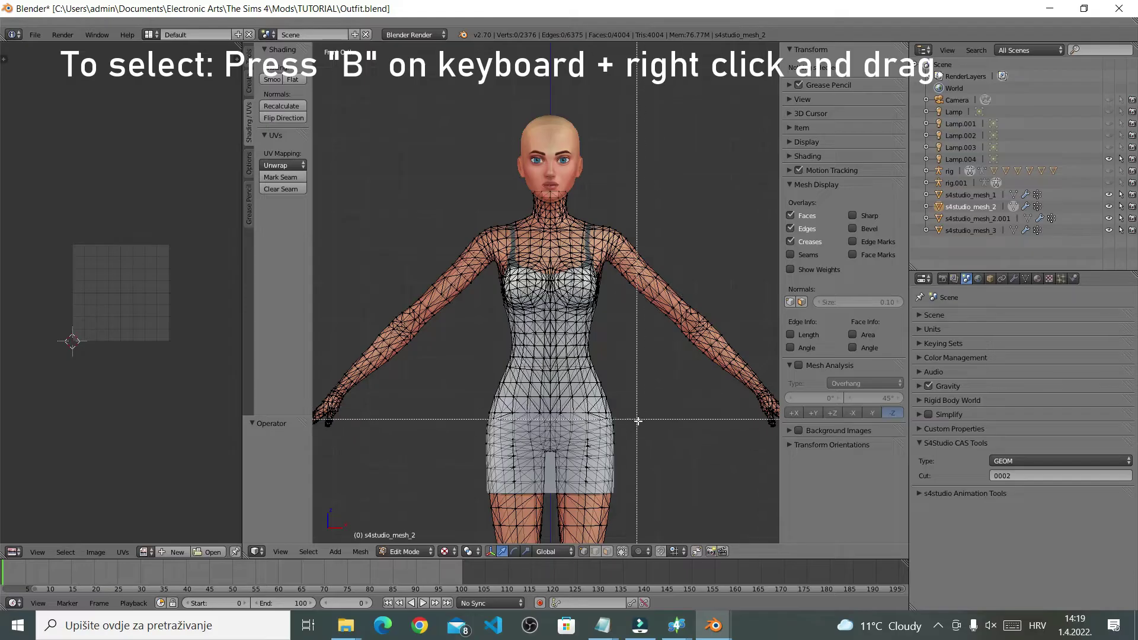
drag(642, 424, 449, 478)
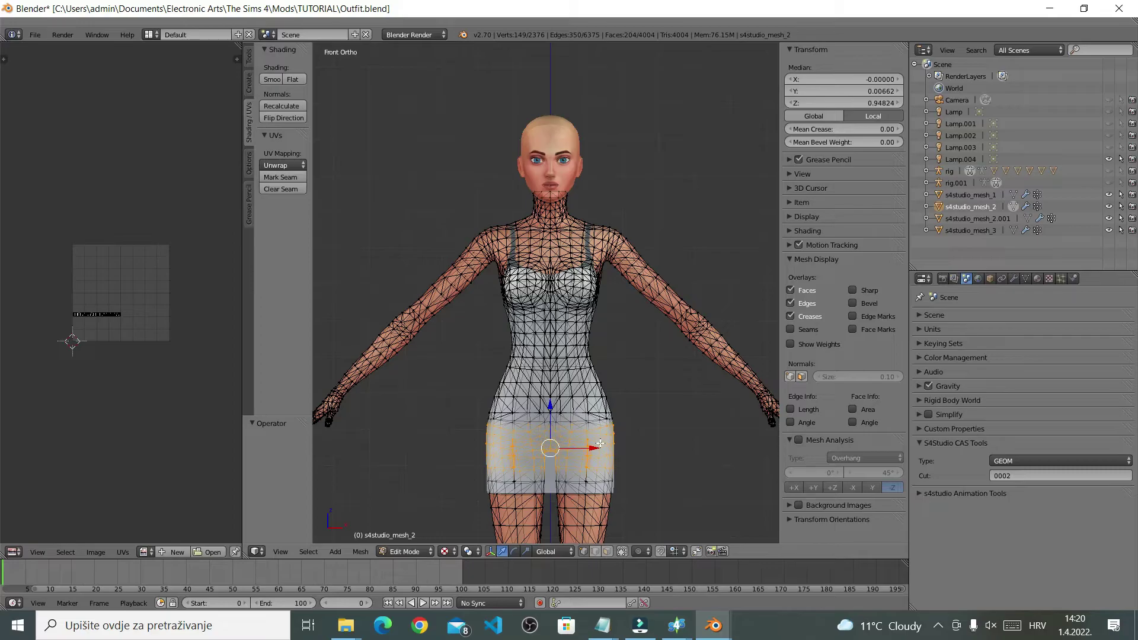
key(x)
click(635, 431)
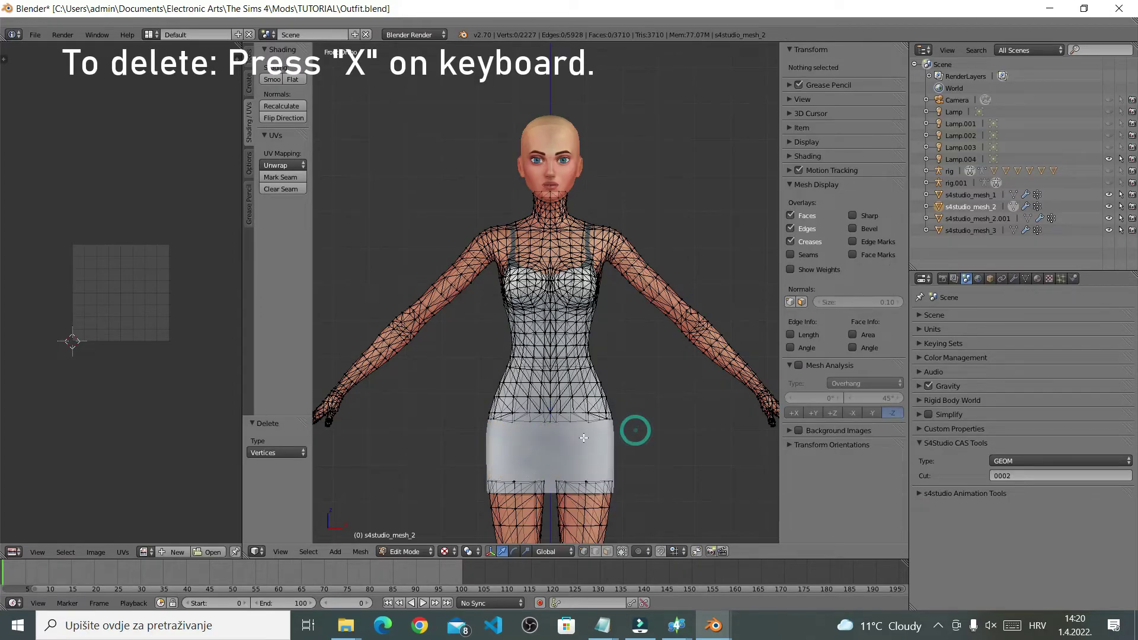
Step: Edit the skirt mesh s4studio_mesh_2.001 in front view and delete the topmost row of vertices at its waist
middle_drag(680, 474, 672, 449)
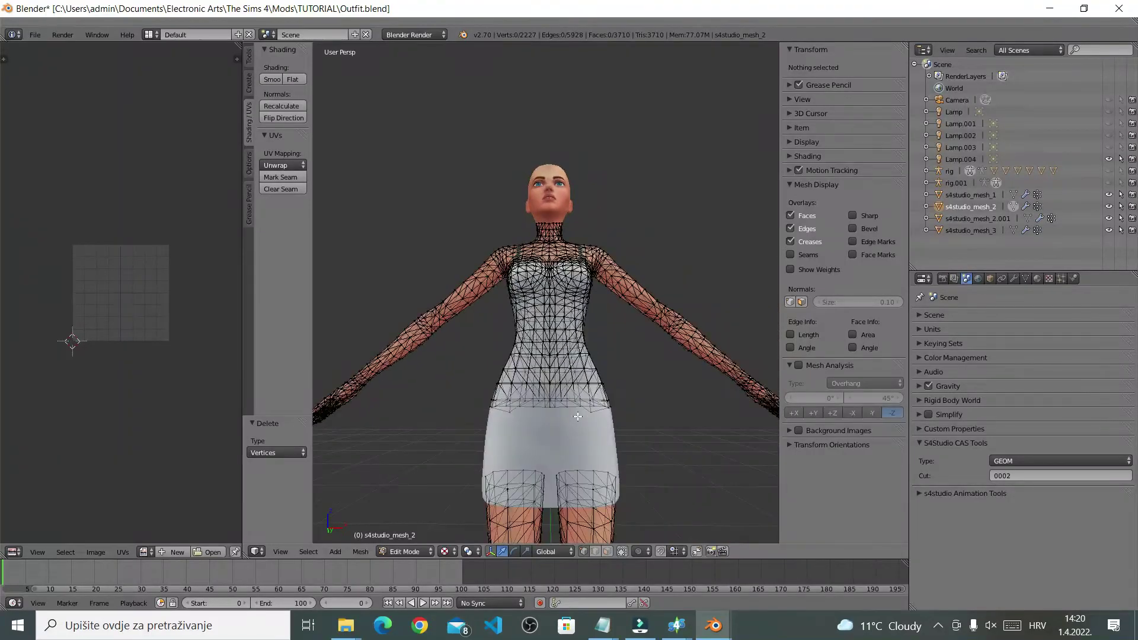
scroll(673, 450, up, 2)
click(1028, 218)
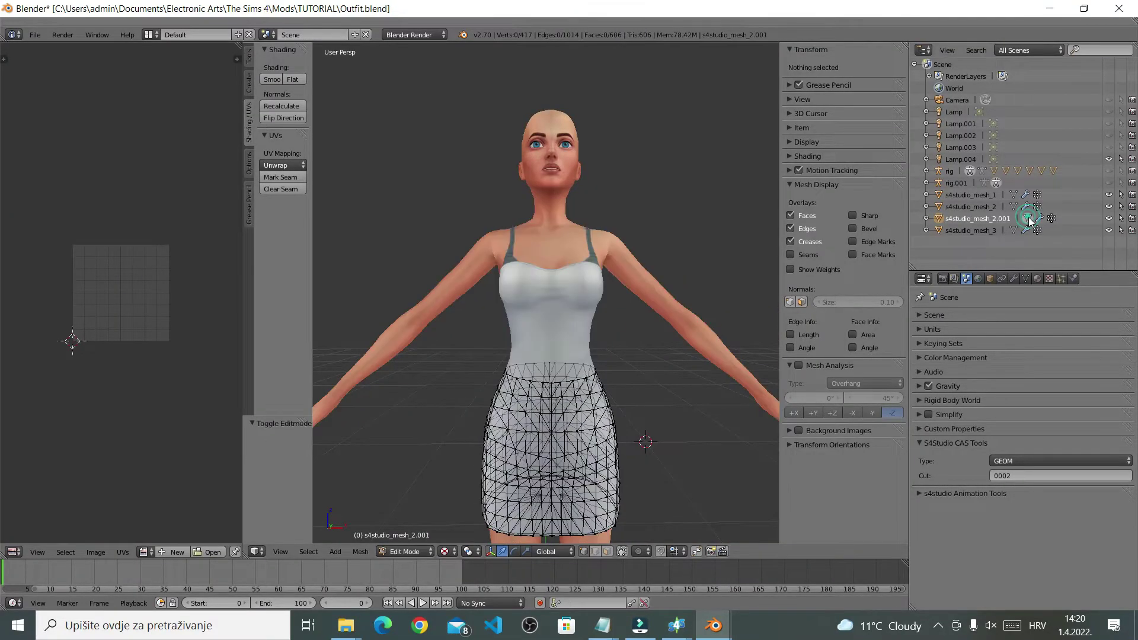
middle_drag(724, 463, 710, 465)
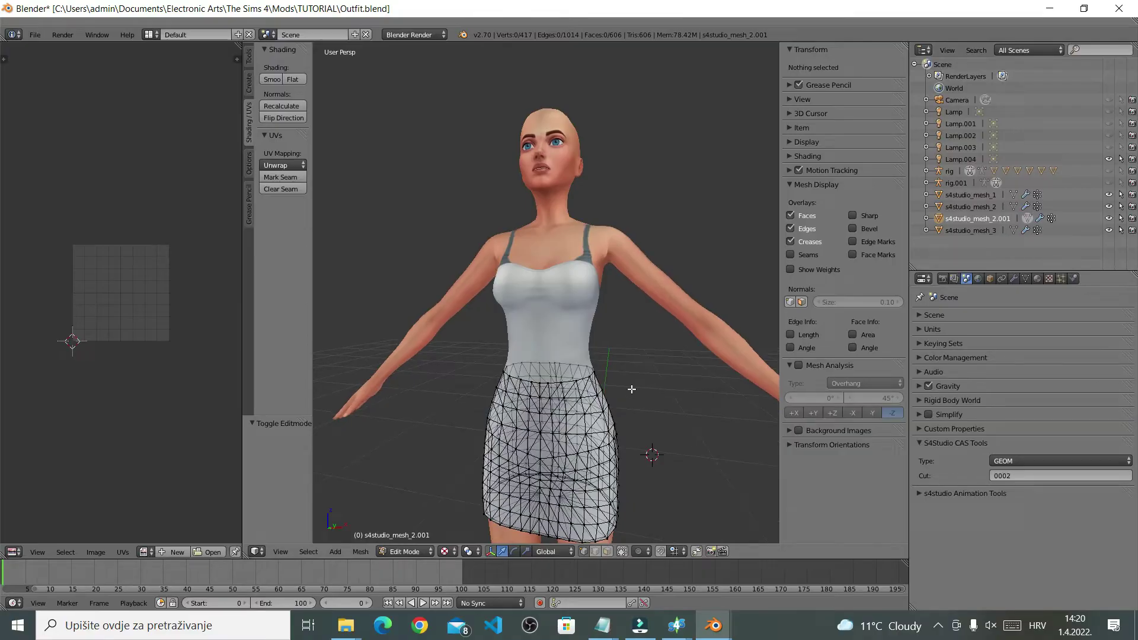
middle_drag(679, 396, 739, 403)
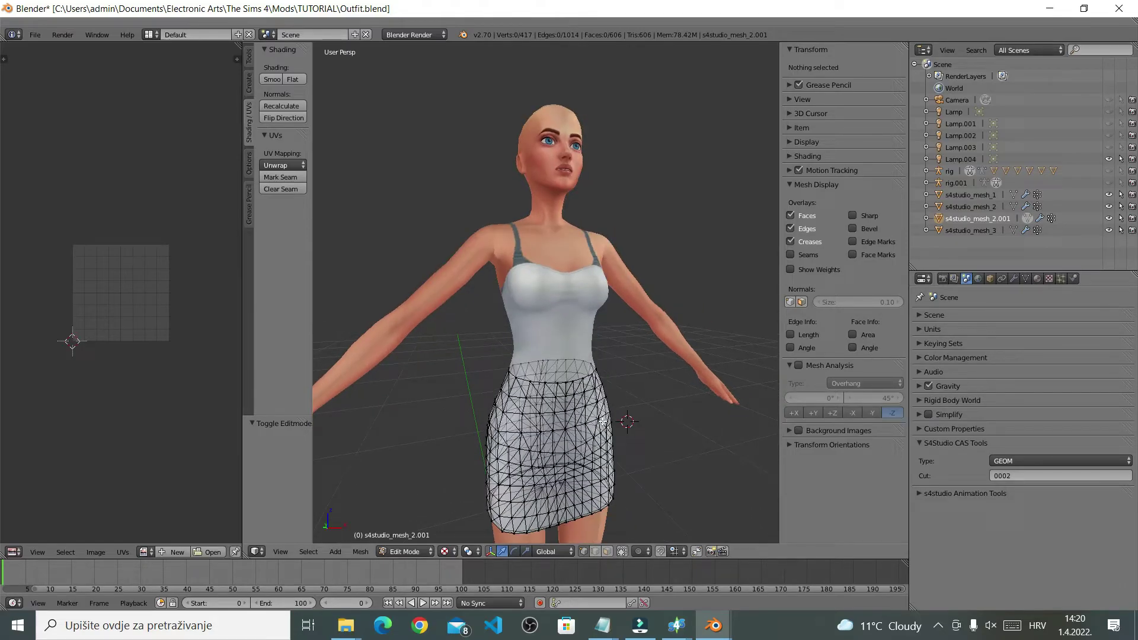
middle_drag(696, 475, 678, 467)
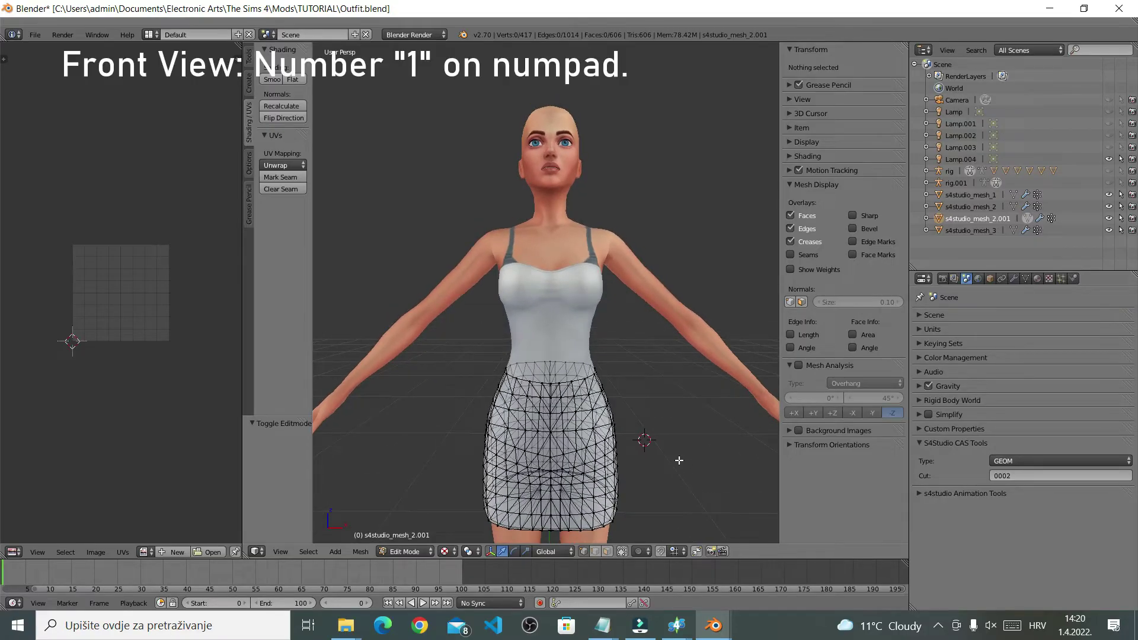
key(KP_1)
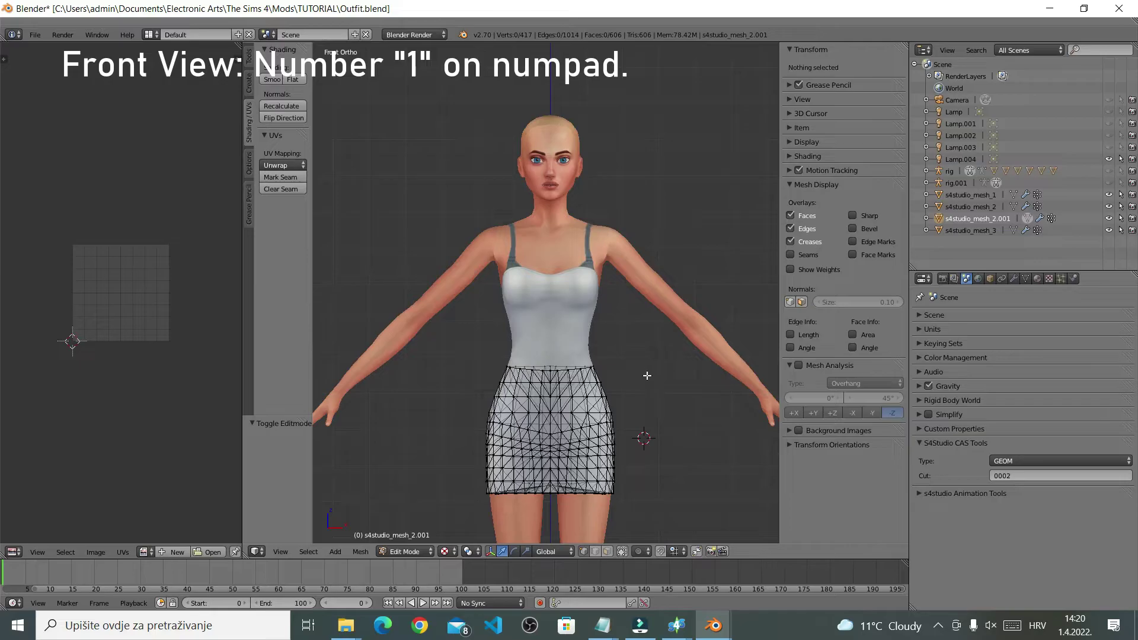
key(b)
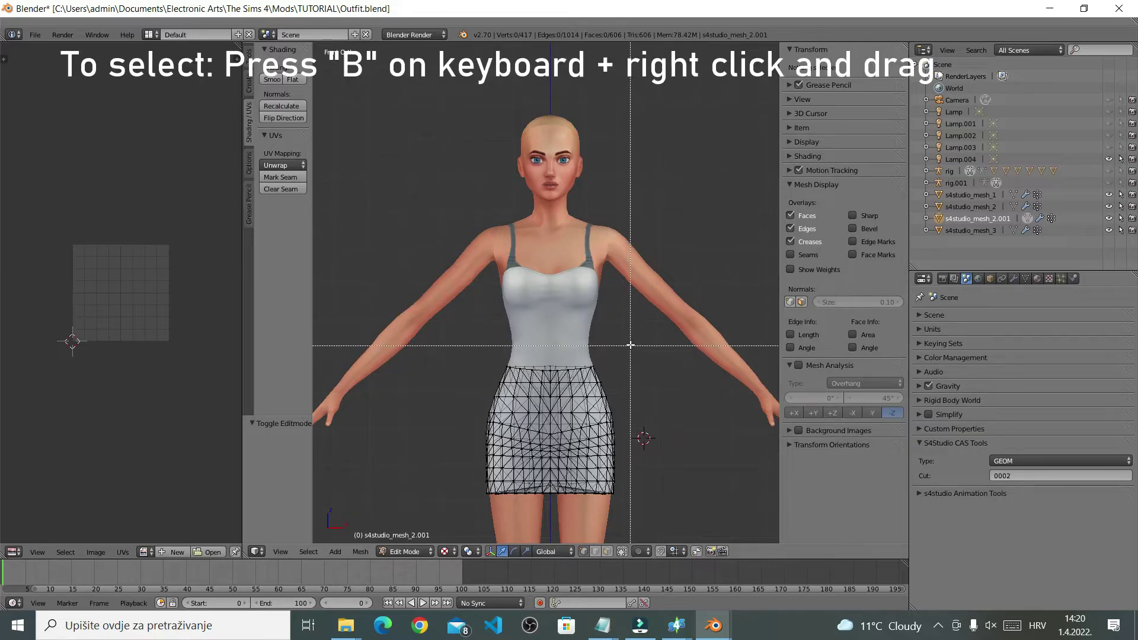
right_click(633, 337)
drag(617, 360, 472, 380)
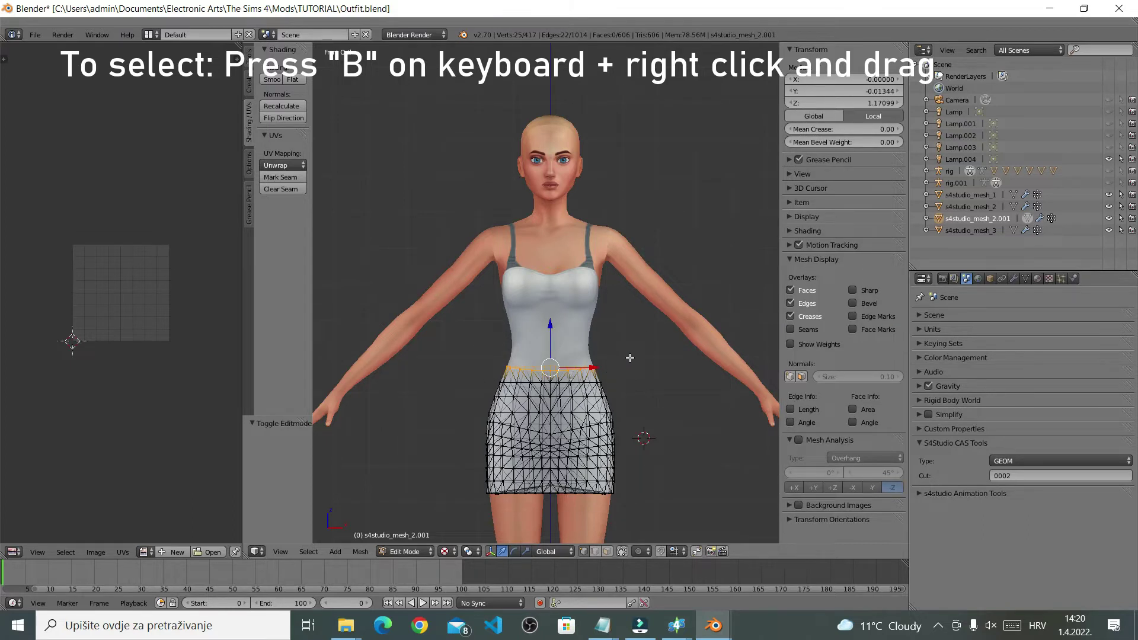
key(x)
click(630, 358)
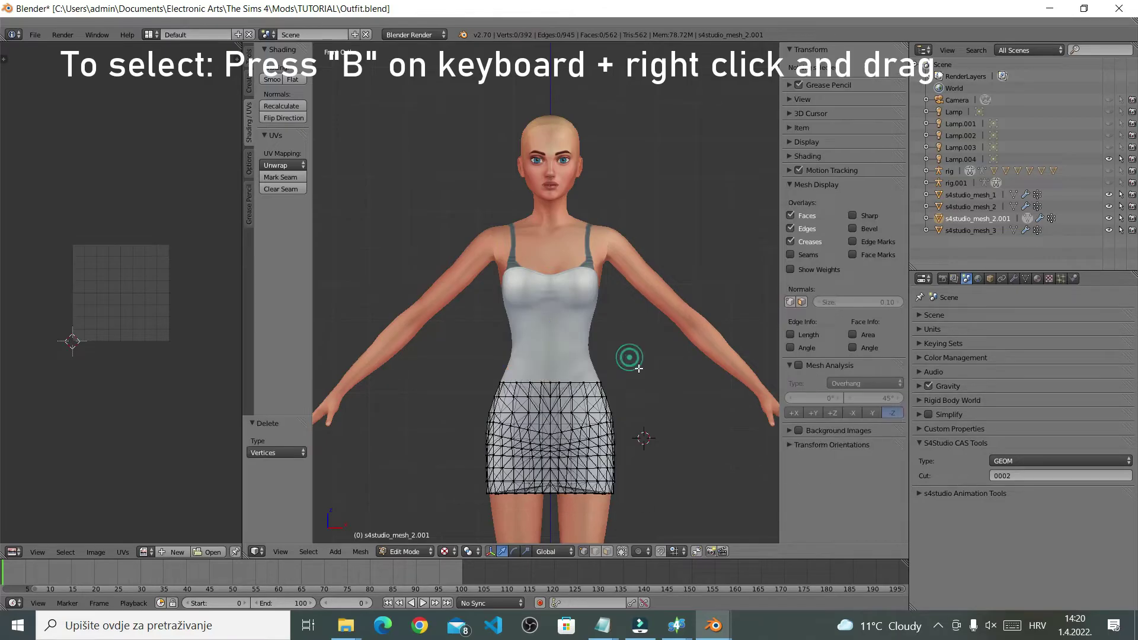
Step: Box-select the topmost row of vertices at the waist of the skirt mesh s4studio_mesh_2.001, delete it and return to Object Mode
mouse_move(713, 427)
middle_down()
mouse_move(610, 417)
mouse_move(711, 407)
middle_up()
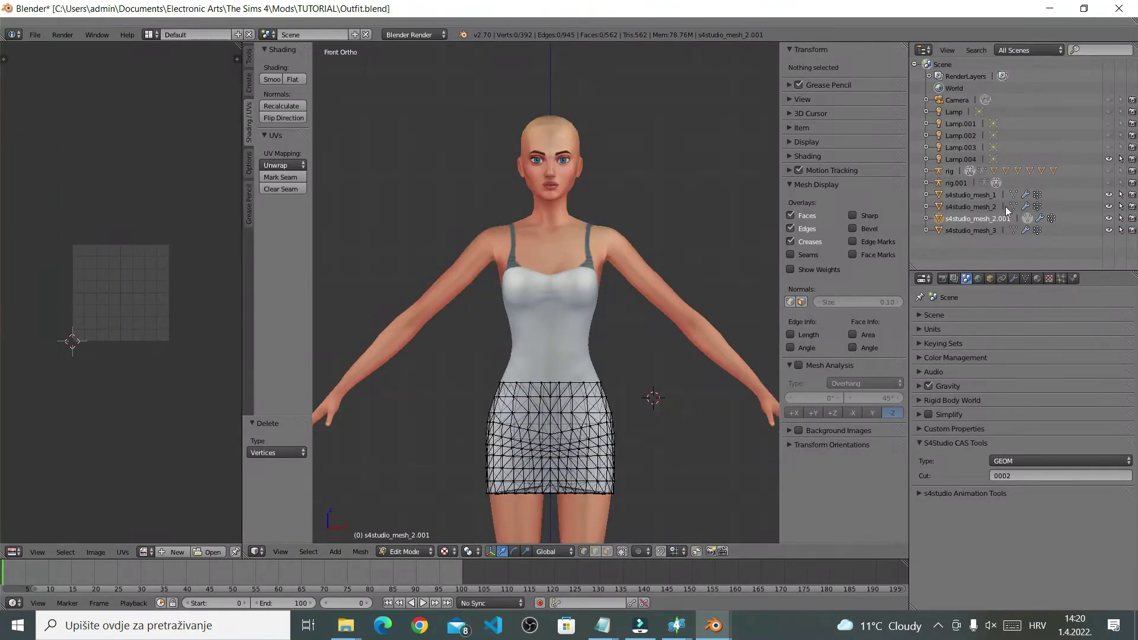
click(1012, 206)
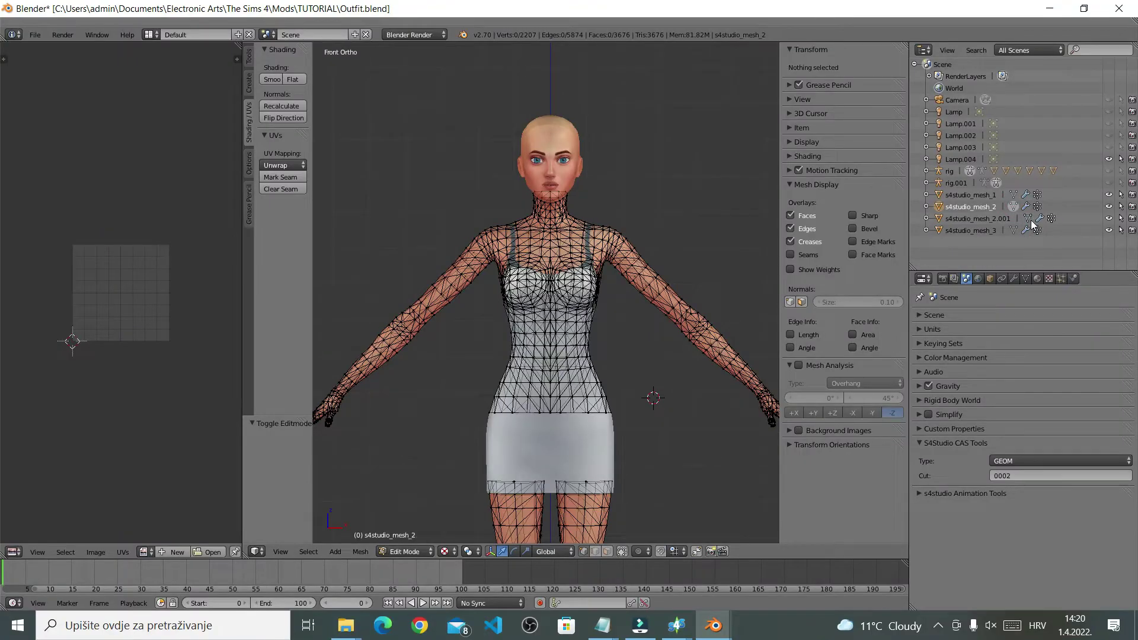
click(1029, 218)
key(b)
drag(621, 362, 480, 390)
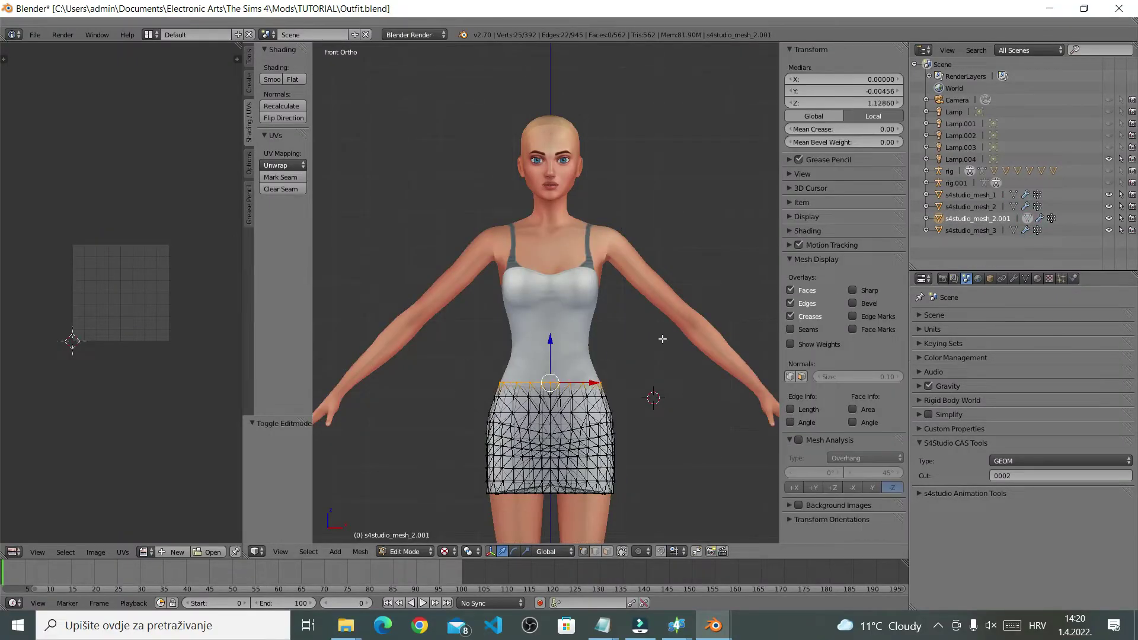
click(1027, 218)
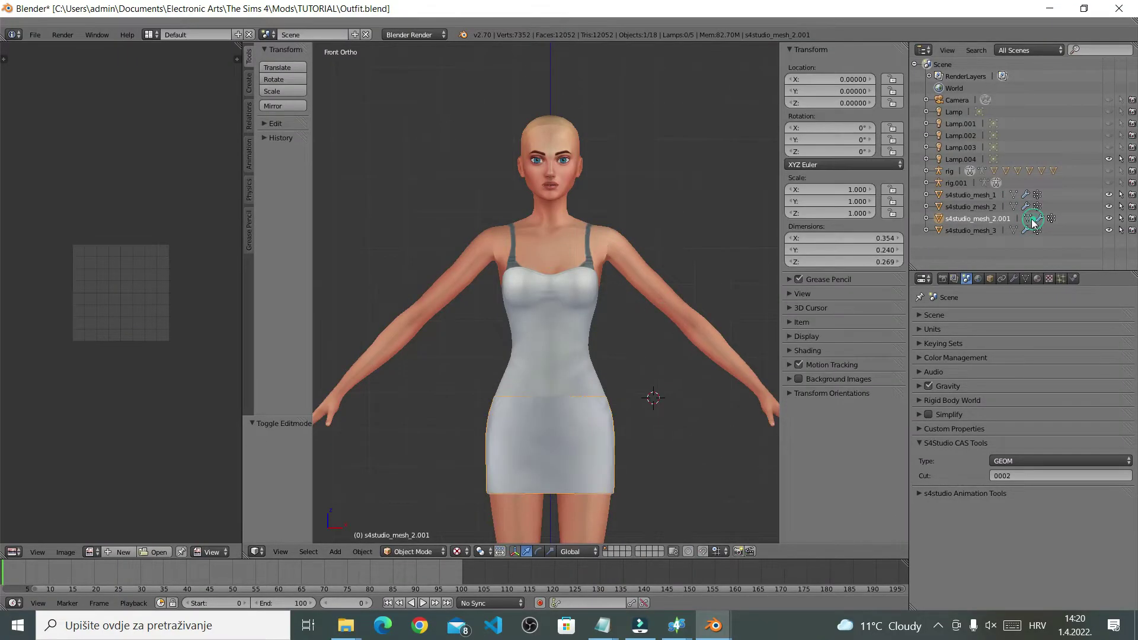
middle_drag(729, 445, 658, 457)
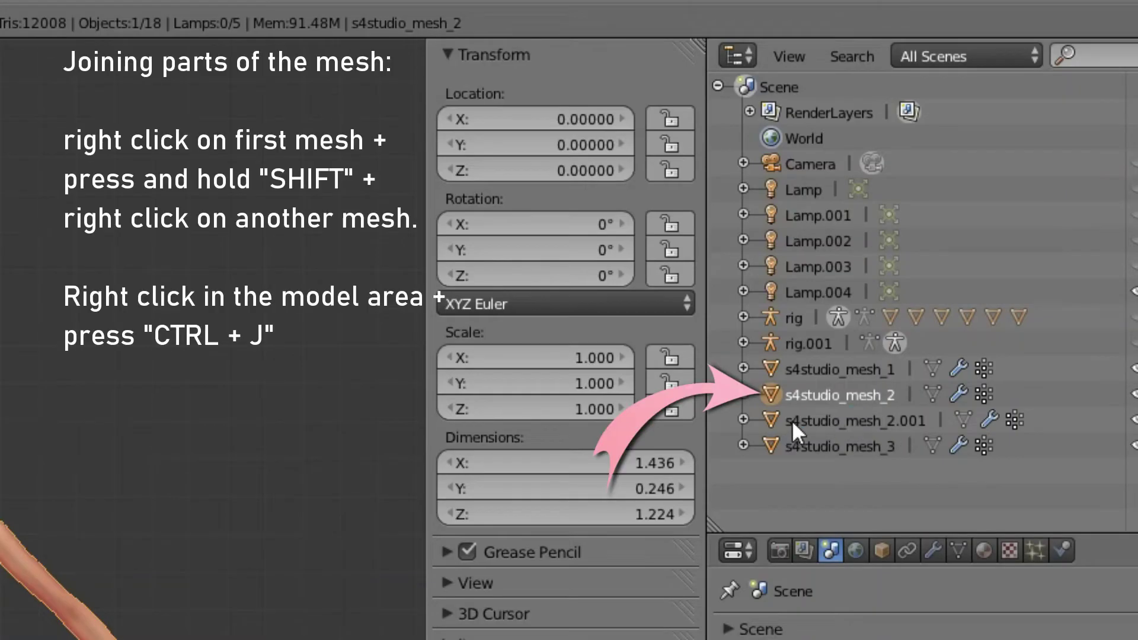
Step: Select s4studio_mesh_2 together with s4studio_mesh_2.001 and join them into one mesh
ctrl+click(829, 421)
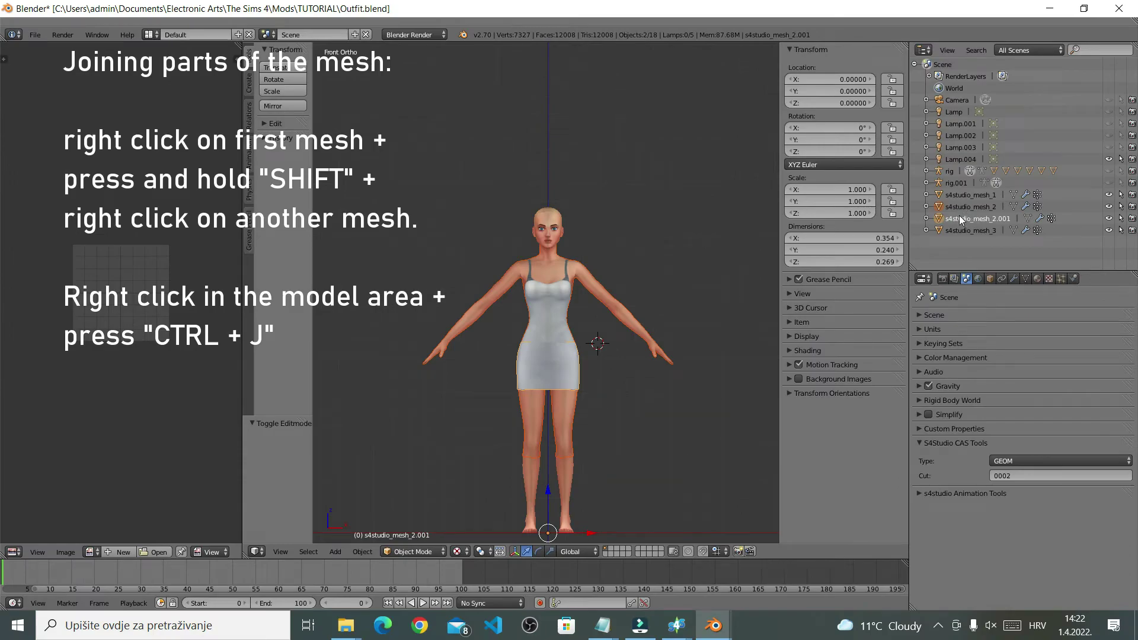
click(709, 205)
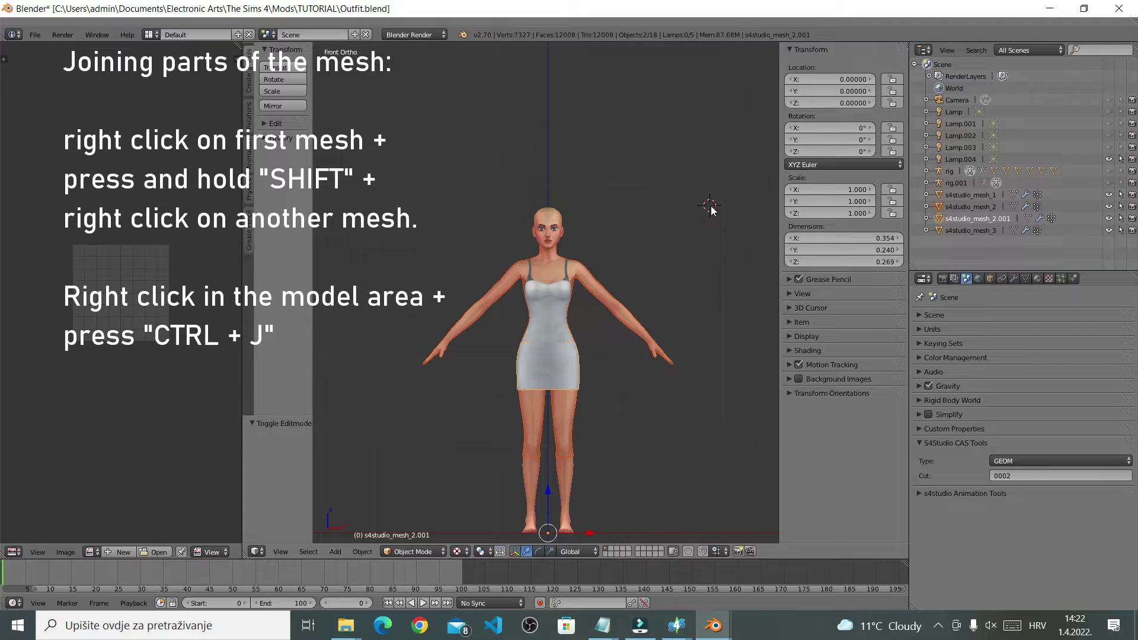
key(ctrl+j)
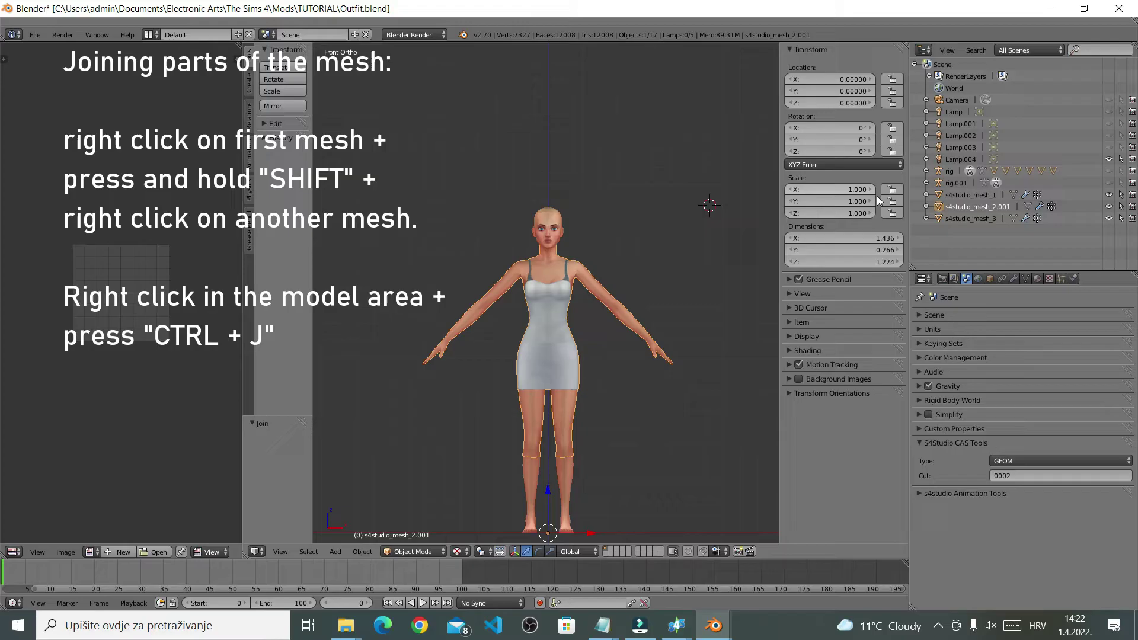
Step: Edit the joined mesh in front view and merge the two overlapping centre-front vertices on the waist seam with At First
click(1028, 207)
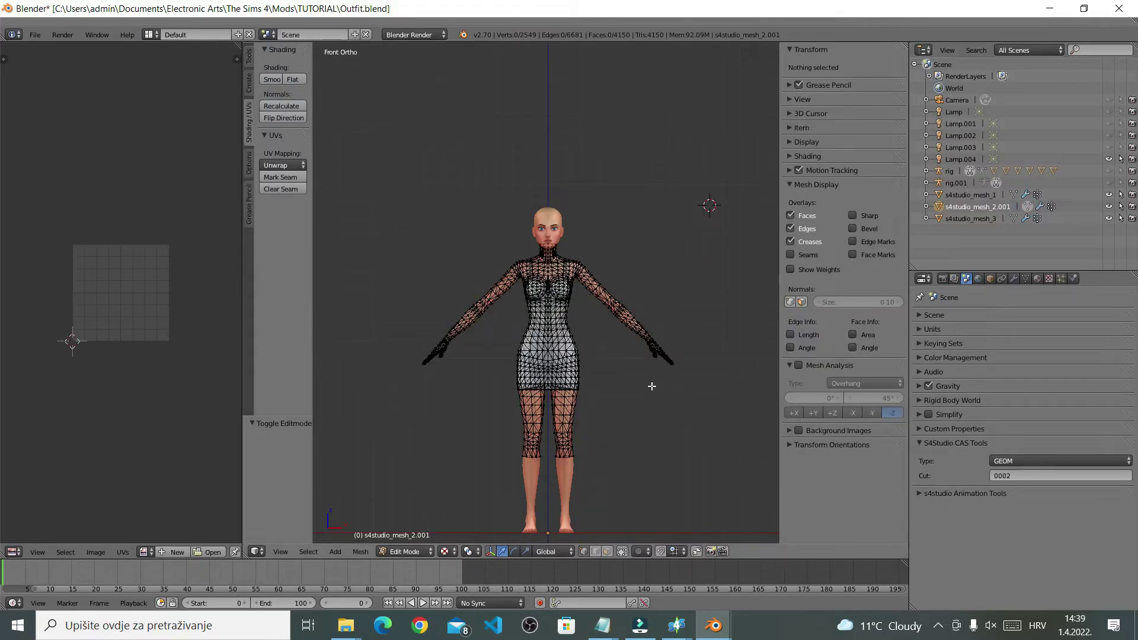
scroll(652, 386, up, 4)
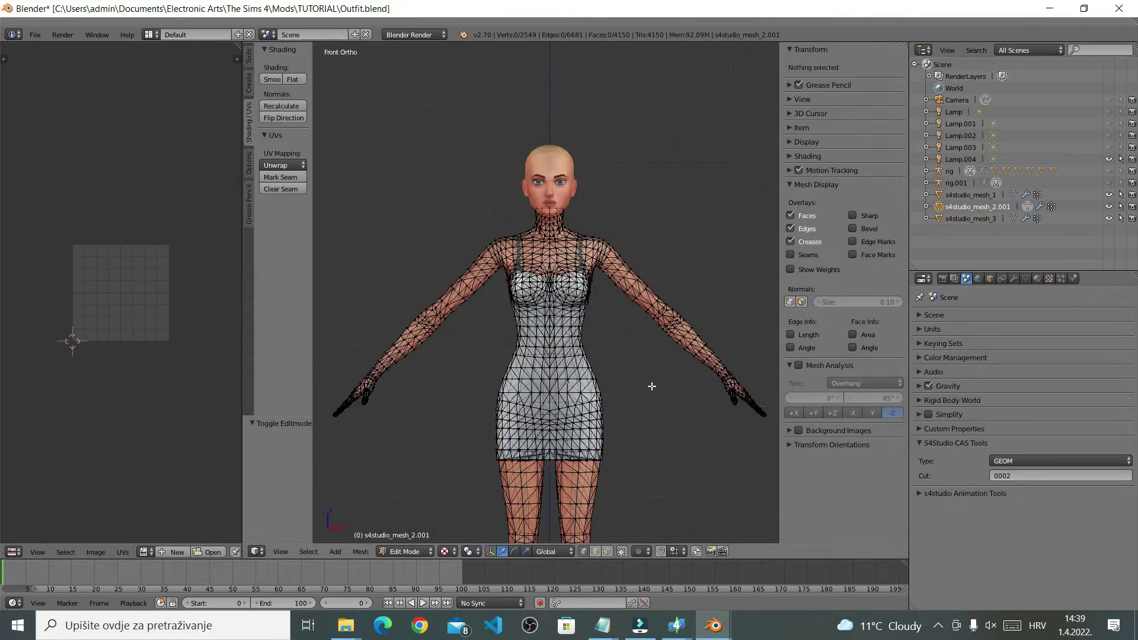
middle_drag(661, 407, 676, 388)
key(KP_1)
scroll(676, 387, up, 3)
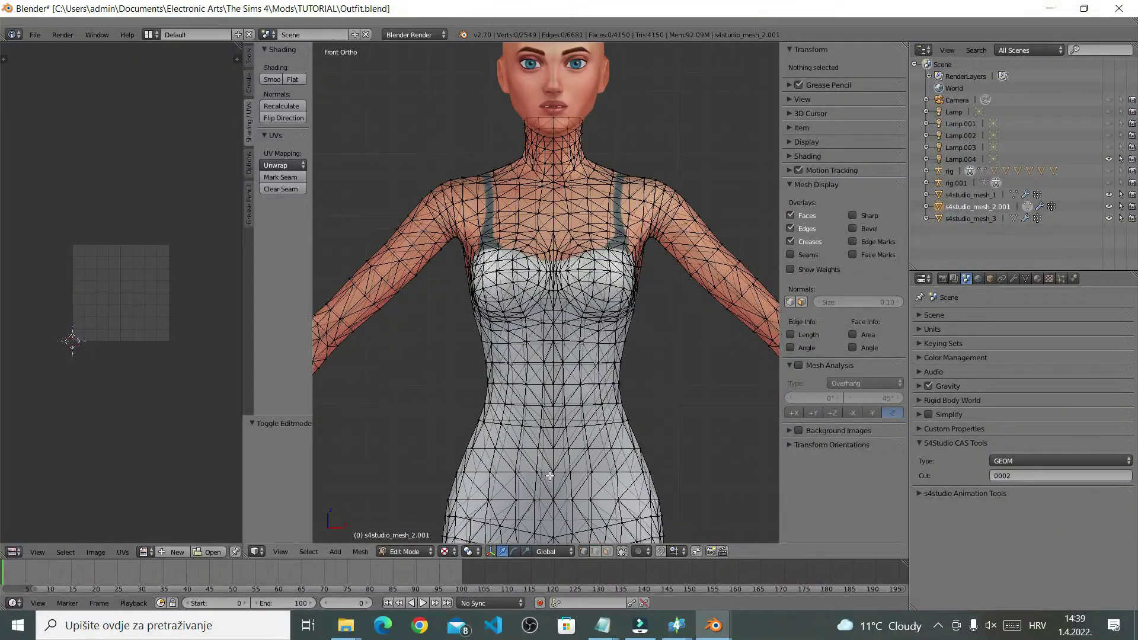
right_click(553, 472)
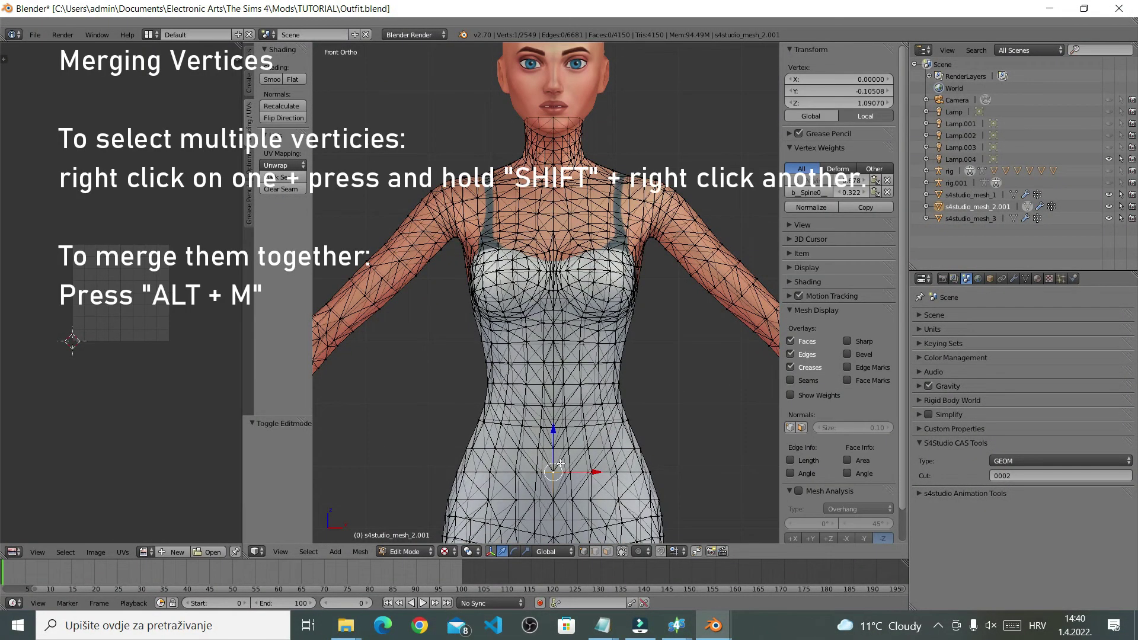
scroll(560, 465, up, 1)
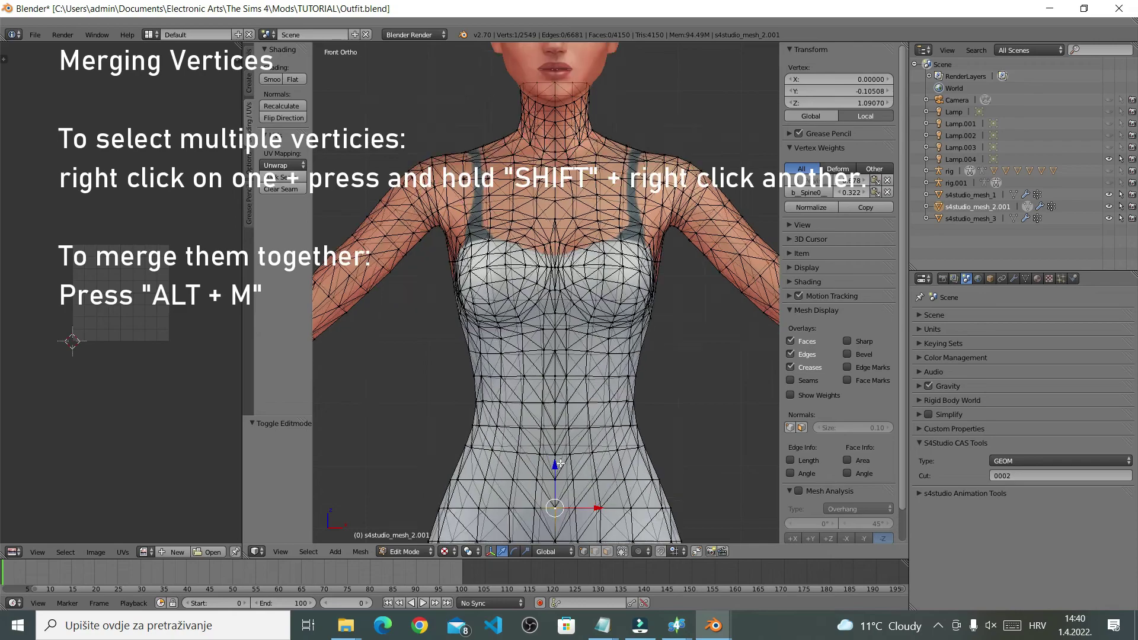
shift+right_click(555, 502)
key(ctrl+z)
key(alt+m)
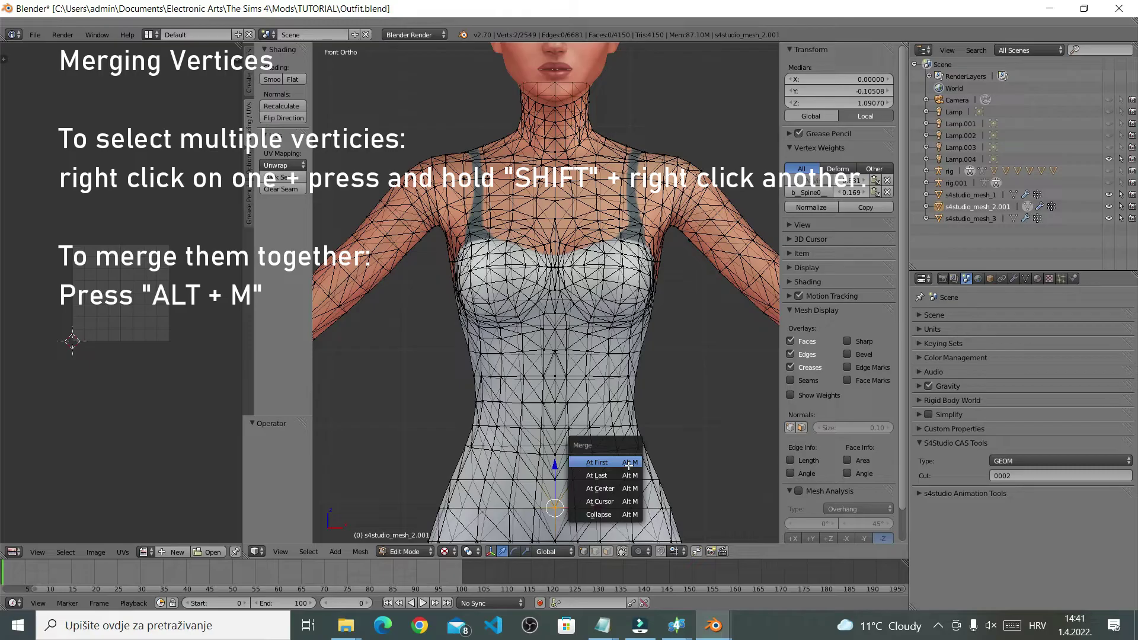
click(629, 464)
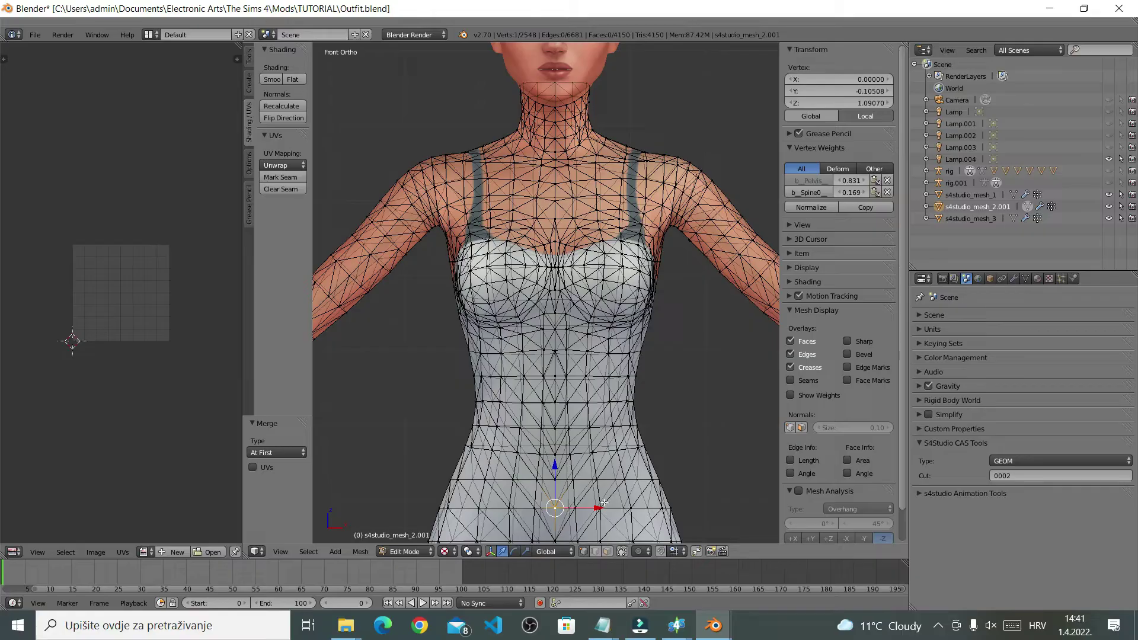
key(a)
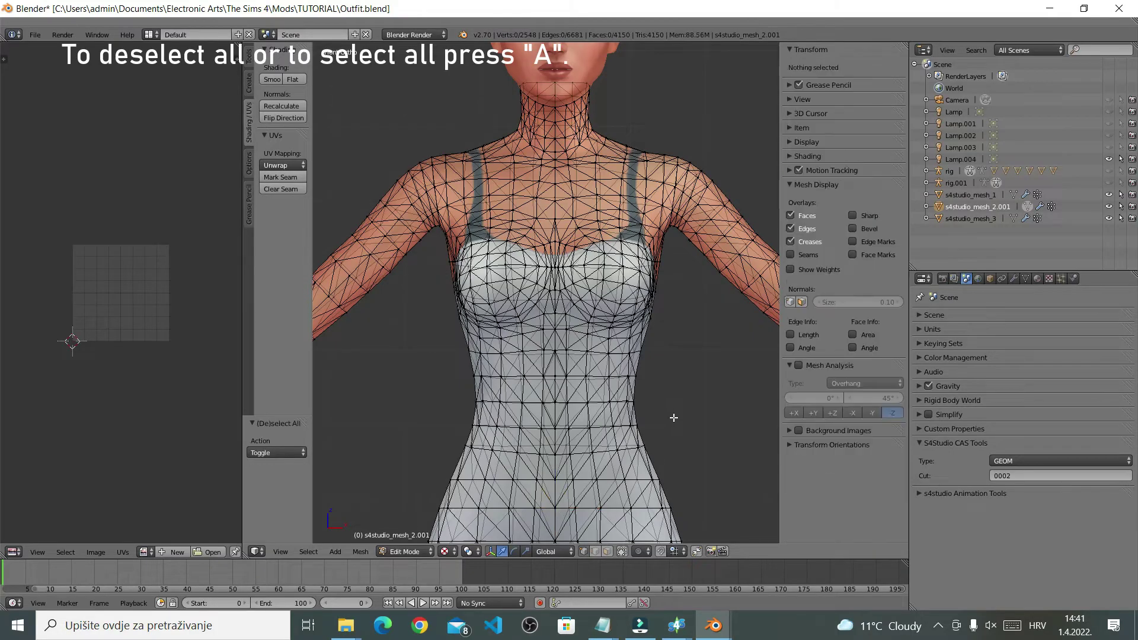
Step: Merge the overlapping vertex pair immediately beside the centre front on the waist seam with At First
right_click(575, 509)
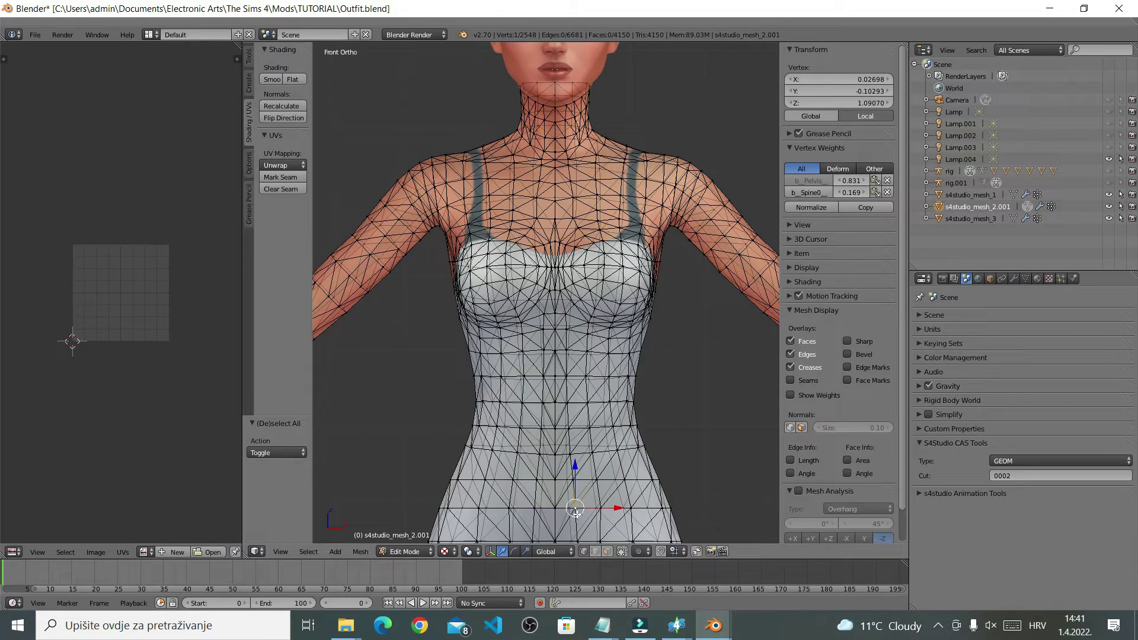
shift+right_click(576, 509)
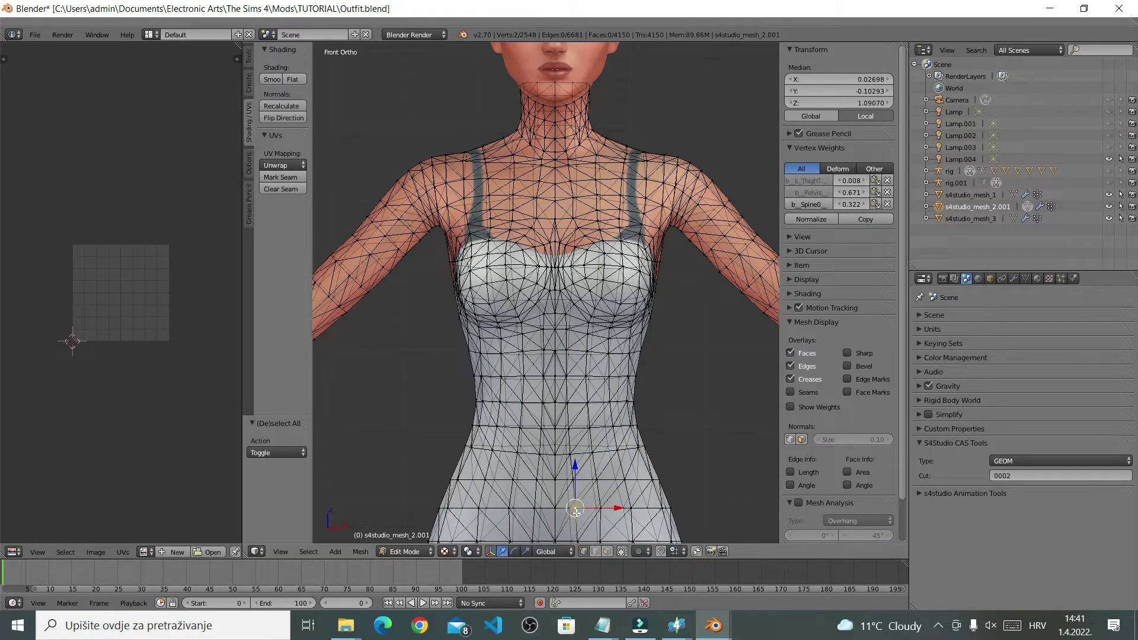
key(alt+m)
click(677, 447)
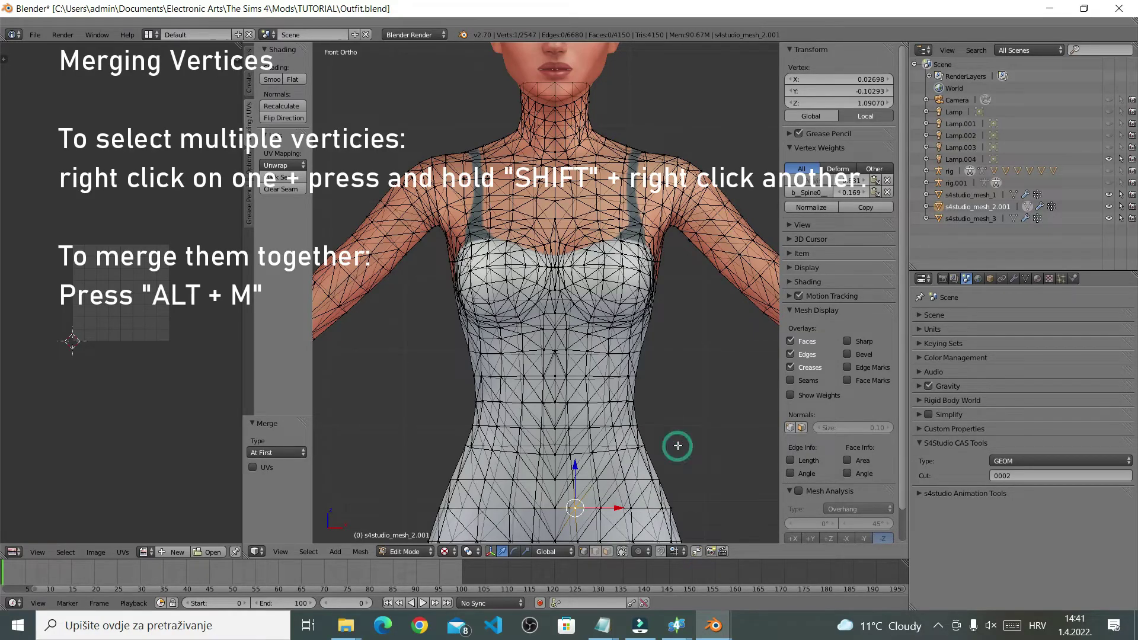
Step: Merge the overlapping vertex pair two columns from the centre front on the waist seam with At First, leaving nothing selected
right_click(601, 510)
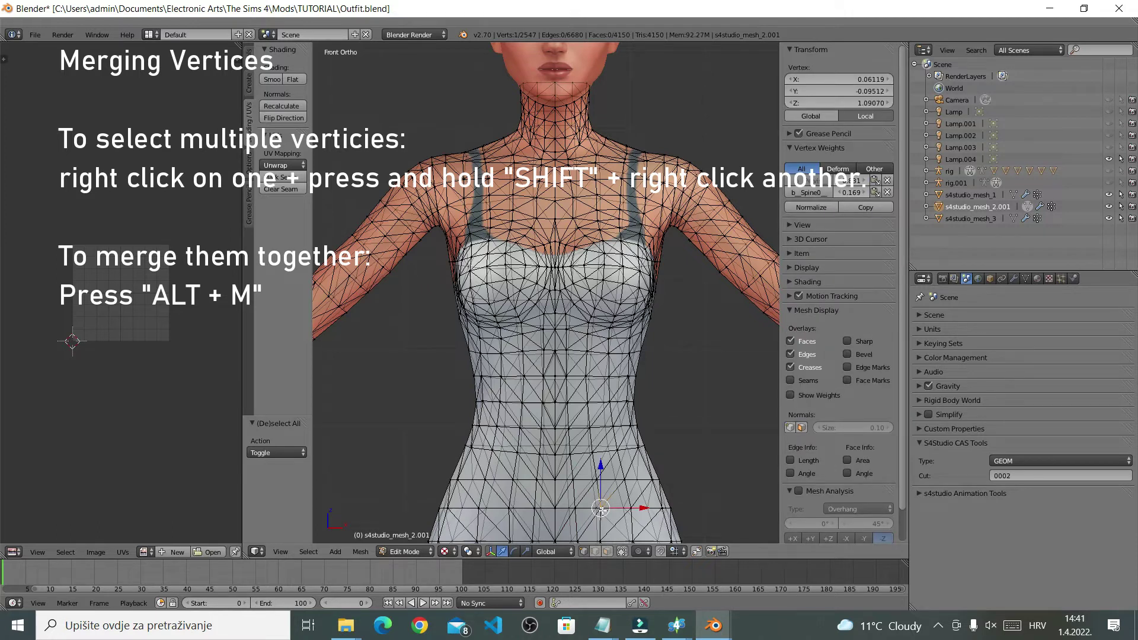
shift+right_click(601, 510)
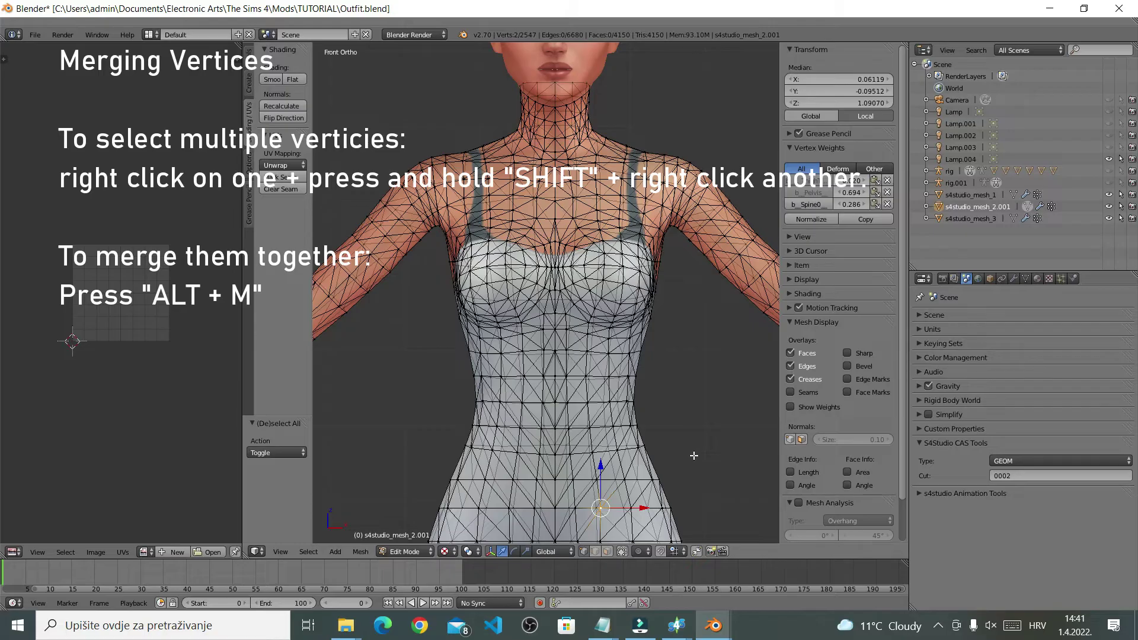
key(alt+m)
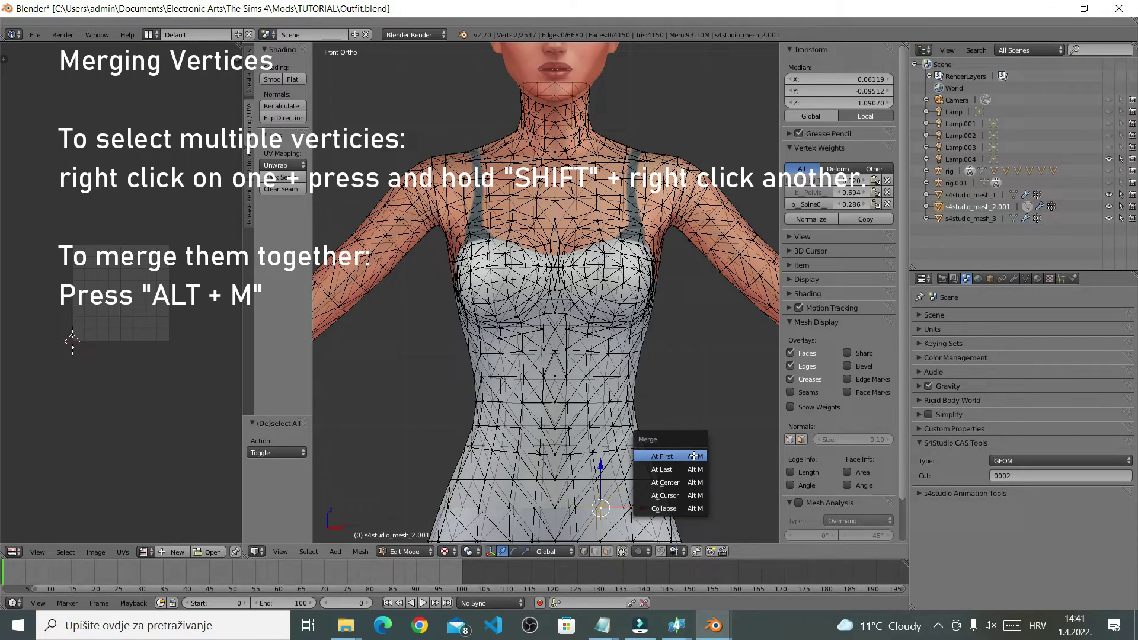
click(693, 456)
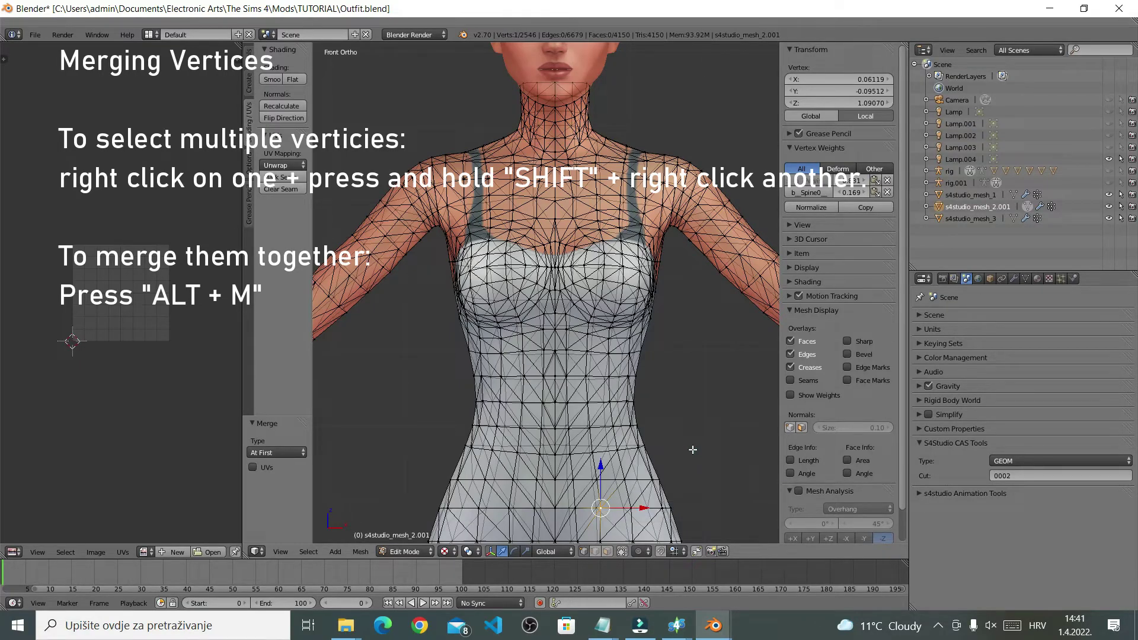
key(a)
Step: Merge the overlapping vertex pair three columns from the centre front on the waist seam and deselect everything
right_click(630, 508)
shift+right_click(631, 508)
key(alt+m)
click(687, 444)
key(a)
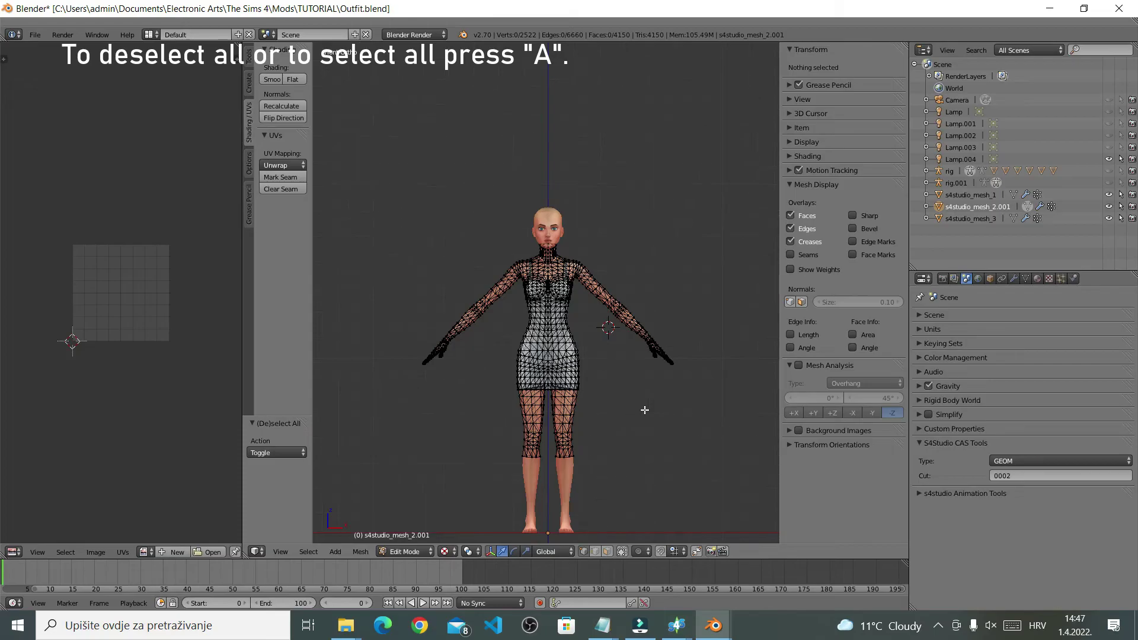
Step: Select every vertex of the joined dress mesh and apply Remove Doubles
key(a)
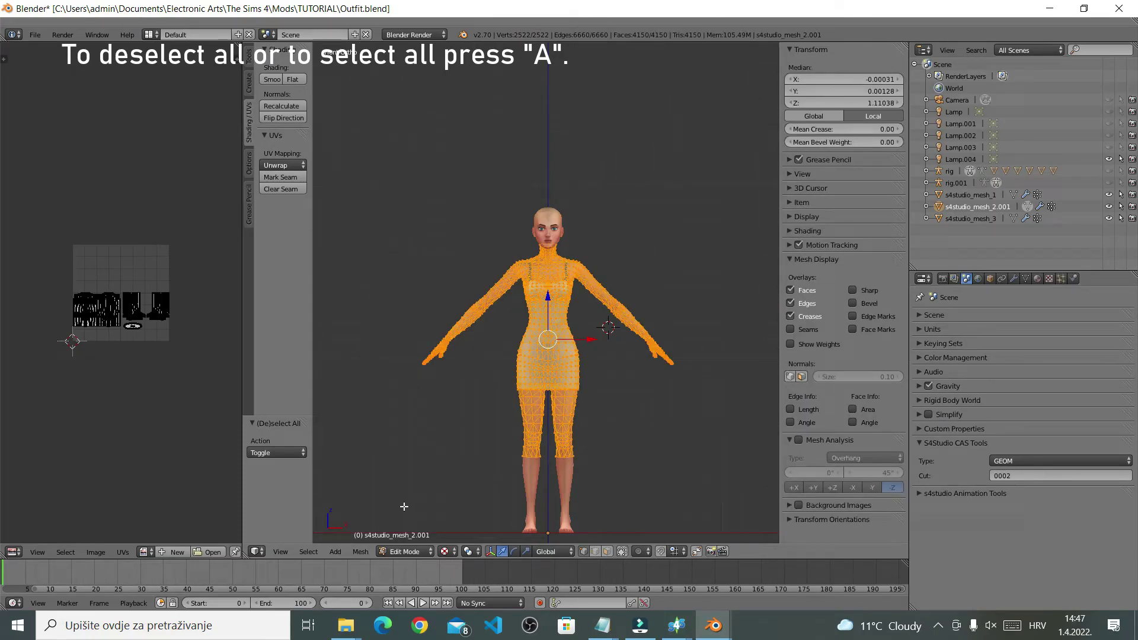
click(362, 554)
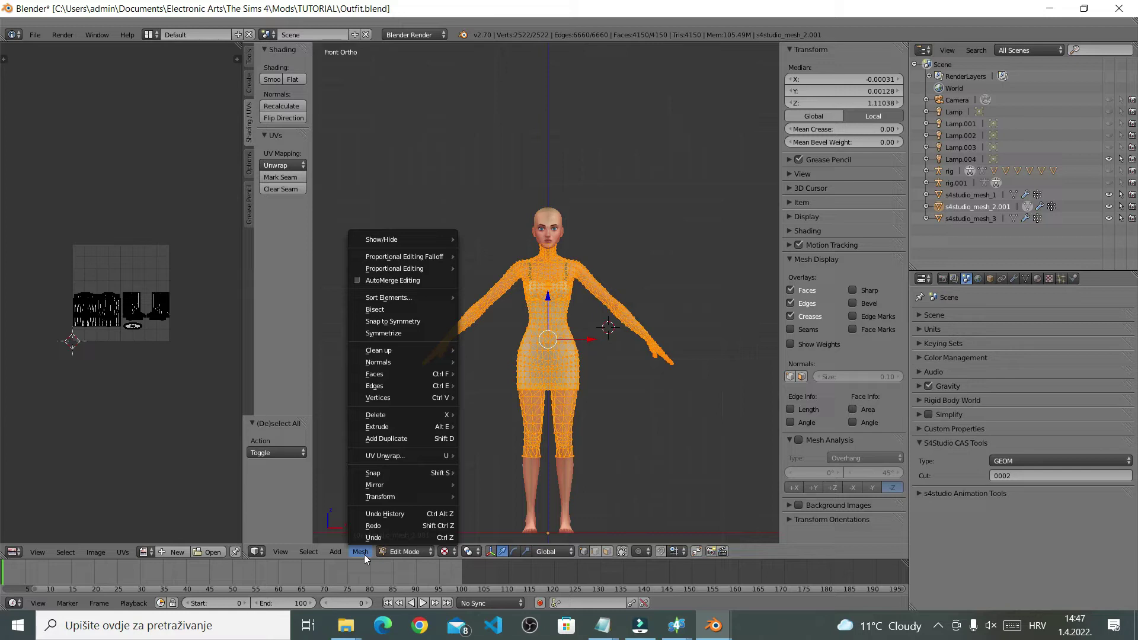
mouse_move(449, 405)
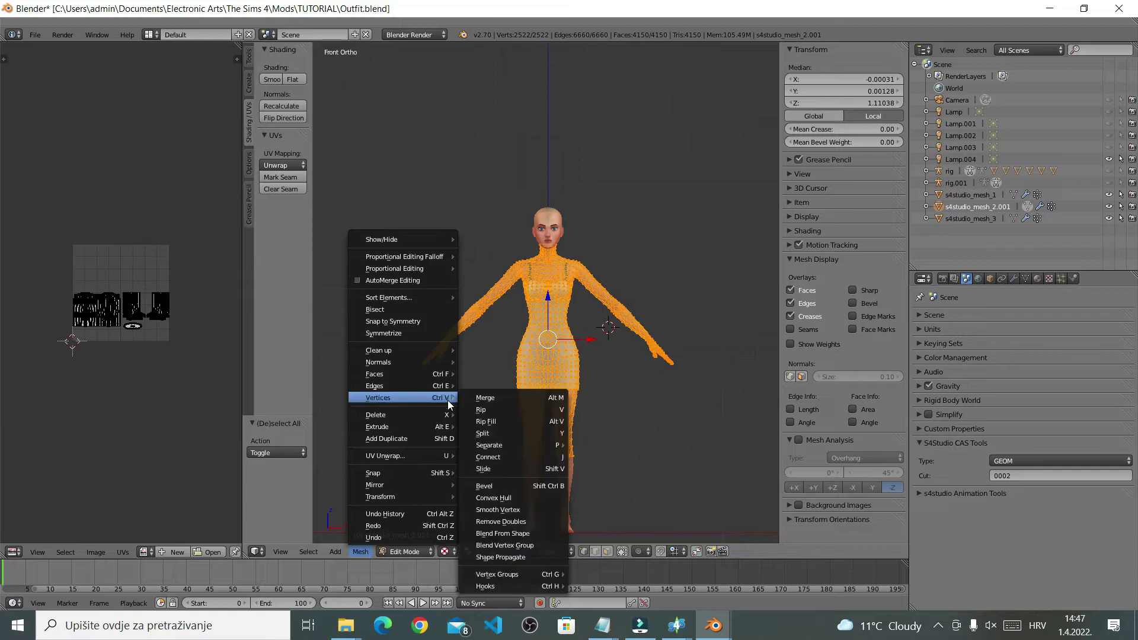
click(550, 523)
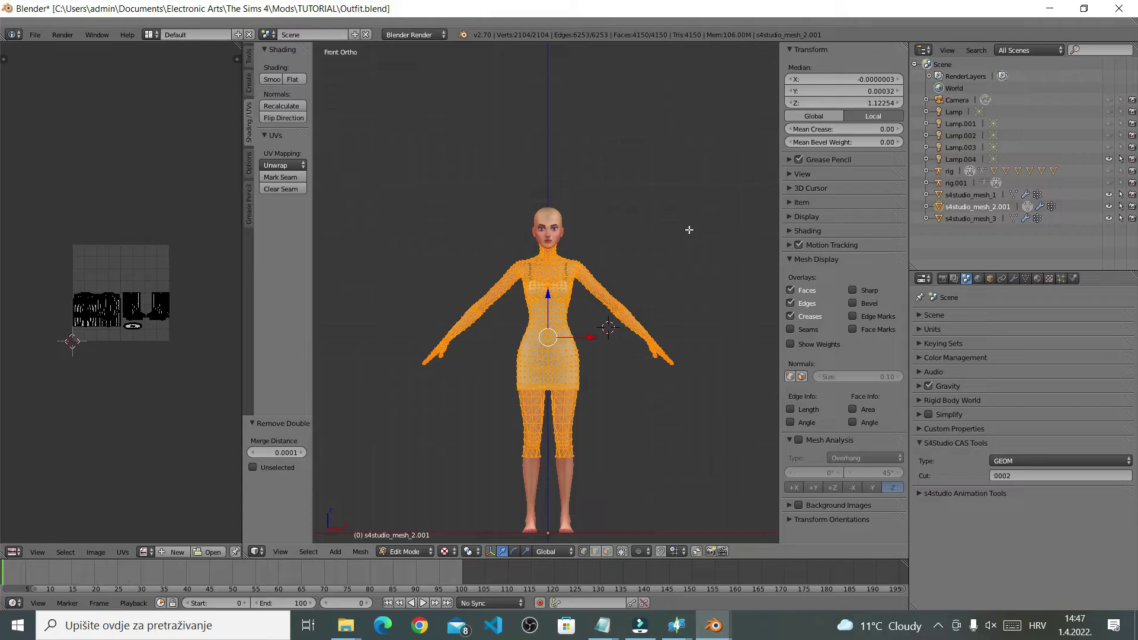
Step: Deselect the whole mesh, return it to Object Mode and save Outfit.blend
key(a)
click(1030, 207)
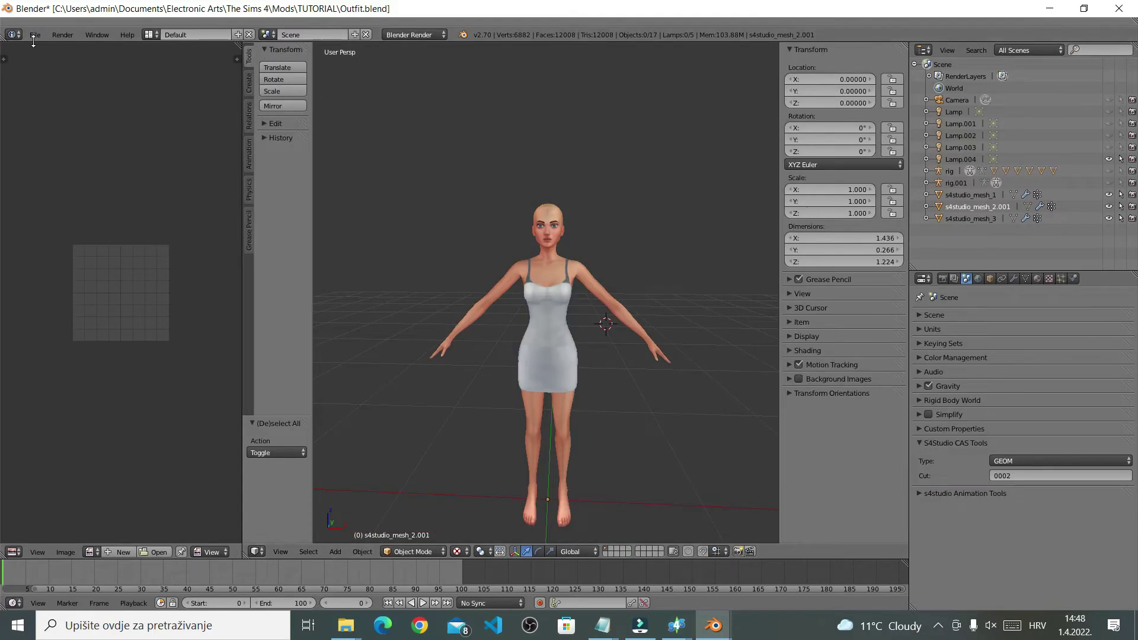
click(33, 35)
click(80, 127)
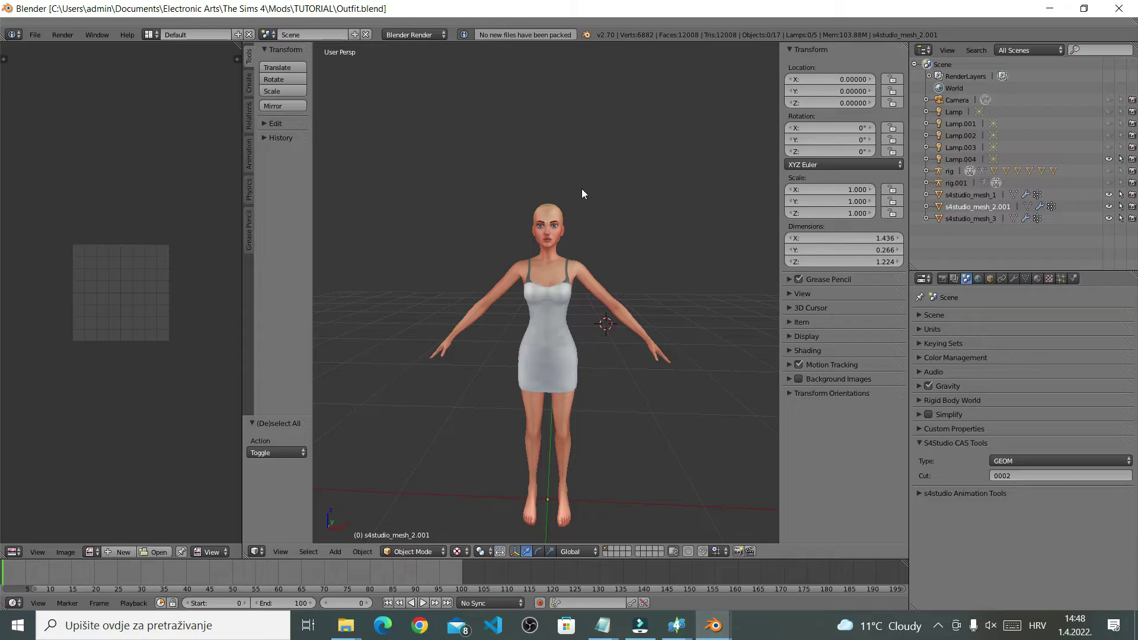
Step: Switch to the Sims 4 Studio window holding Outfit.package and import the edited mesh from the Outfit Blender file
mouse_move(685, 628)
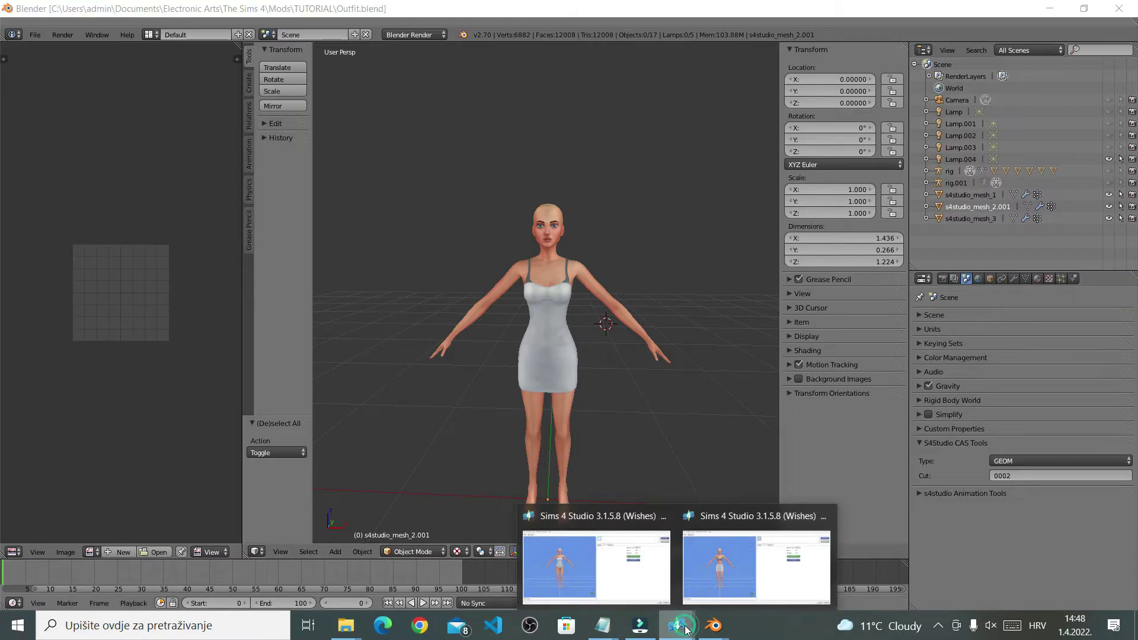
click(624, 569)
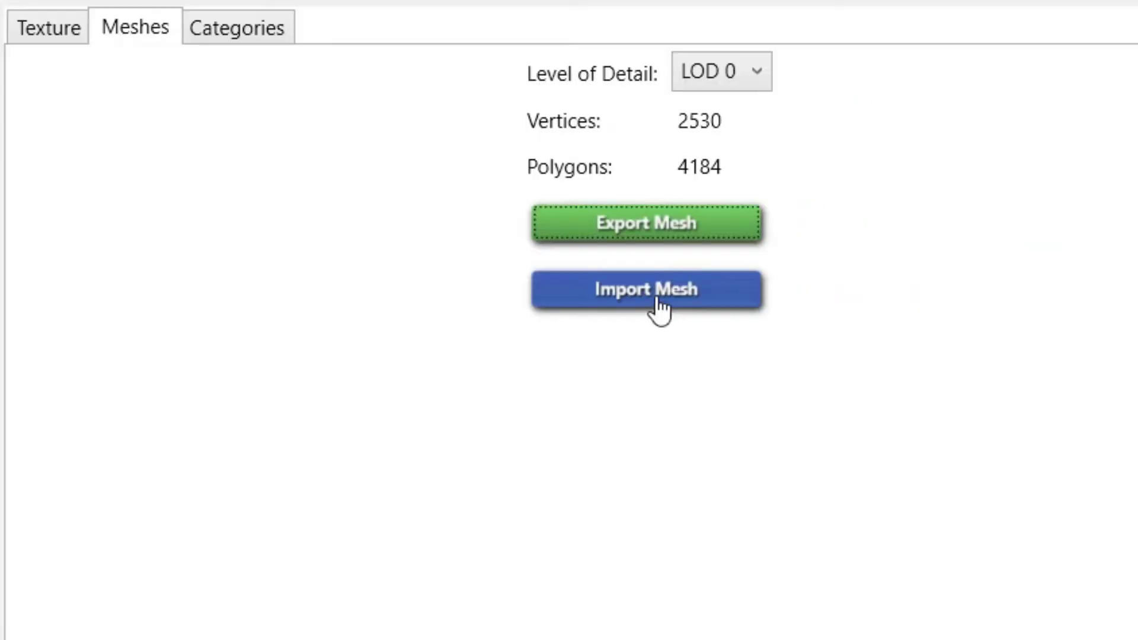
click(856, 273)
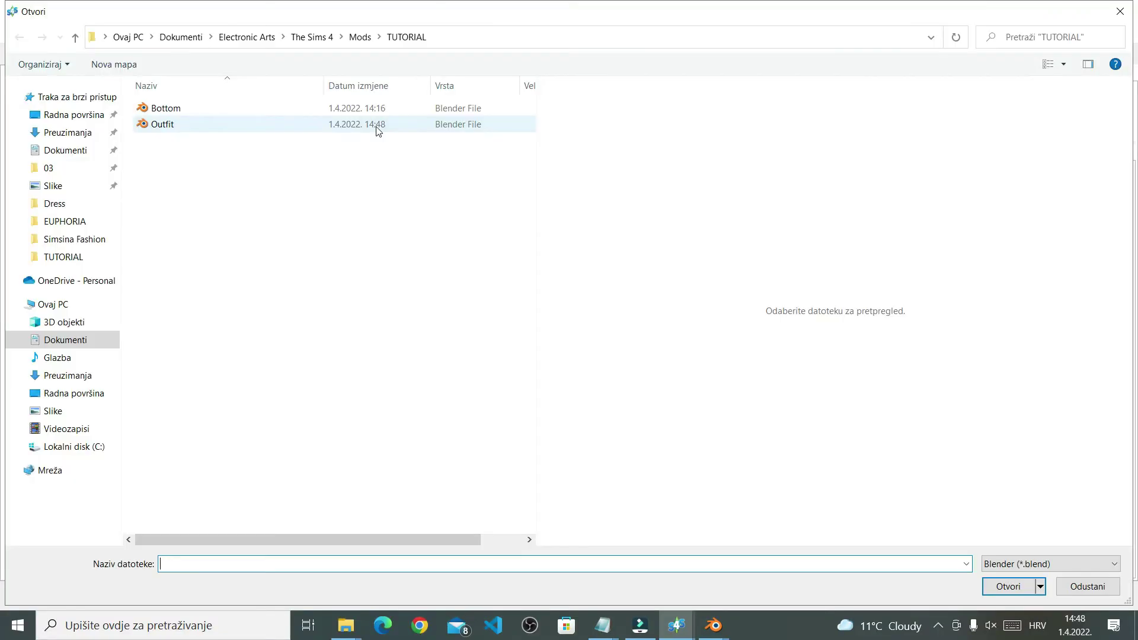
click(376, 126)
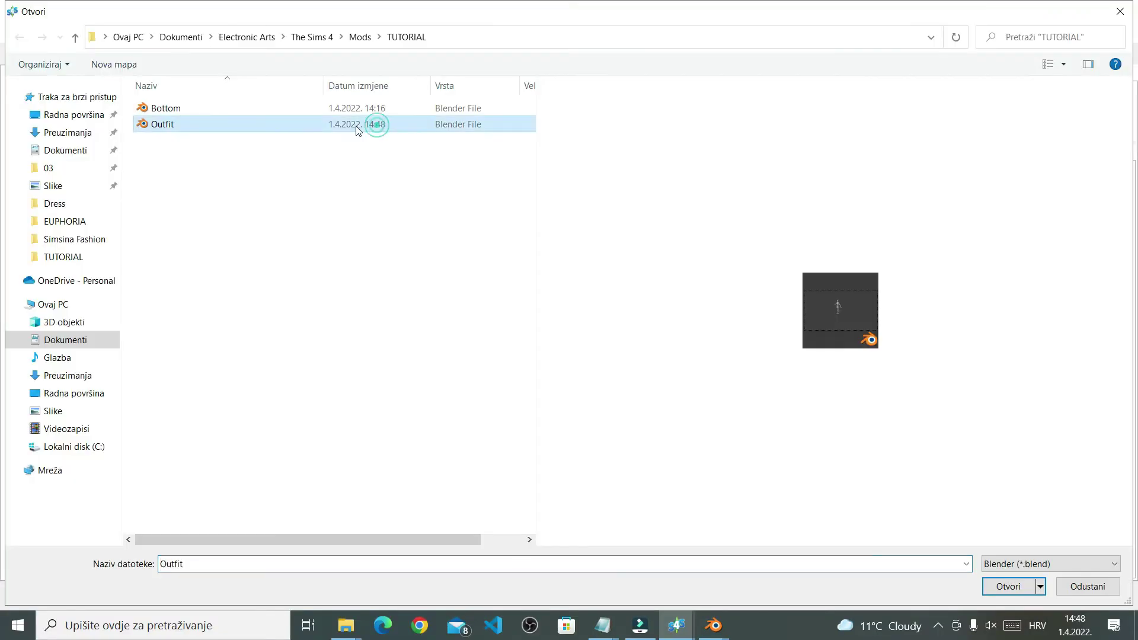
double_click(398, 125)
Step: Check the imported mesh's level of detail choices and bring up the outfit's texture settings
click(627, 151)
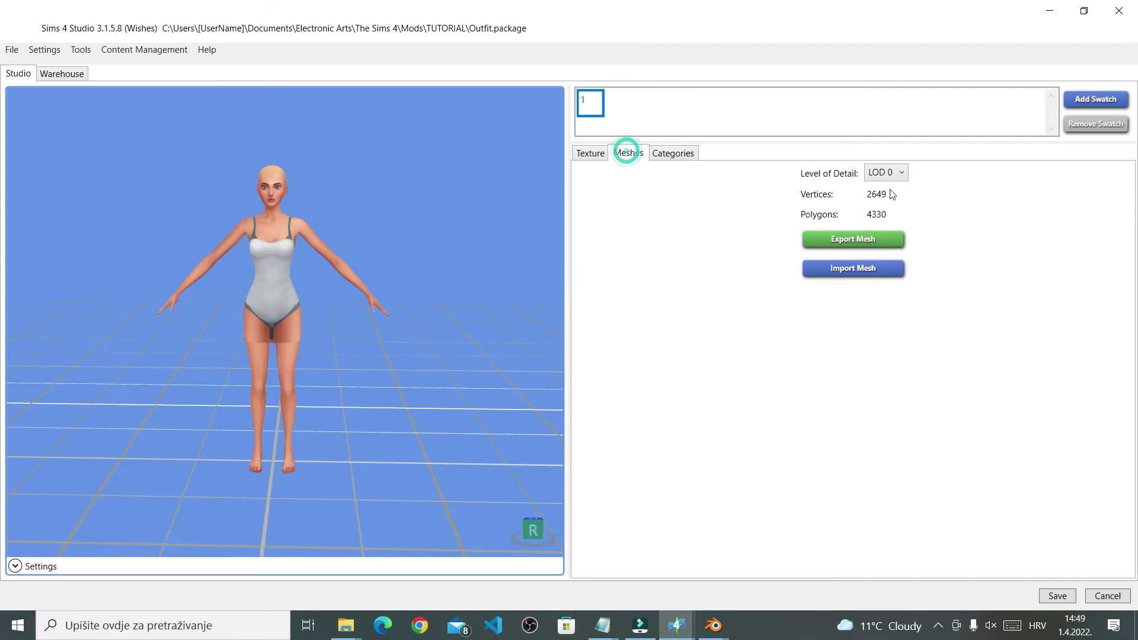
click(897, 172)
click(590, 154)
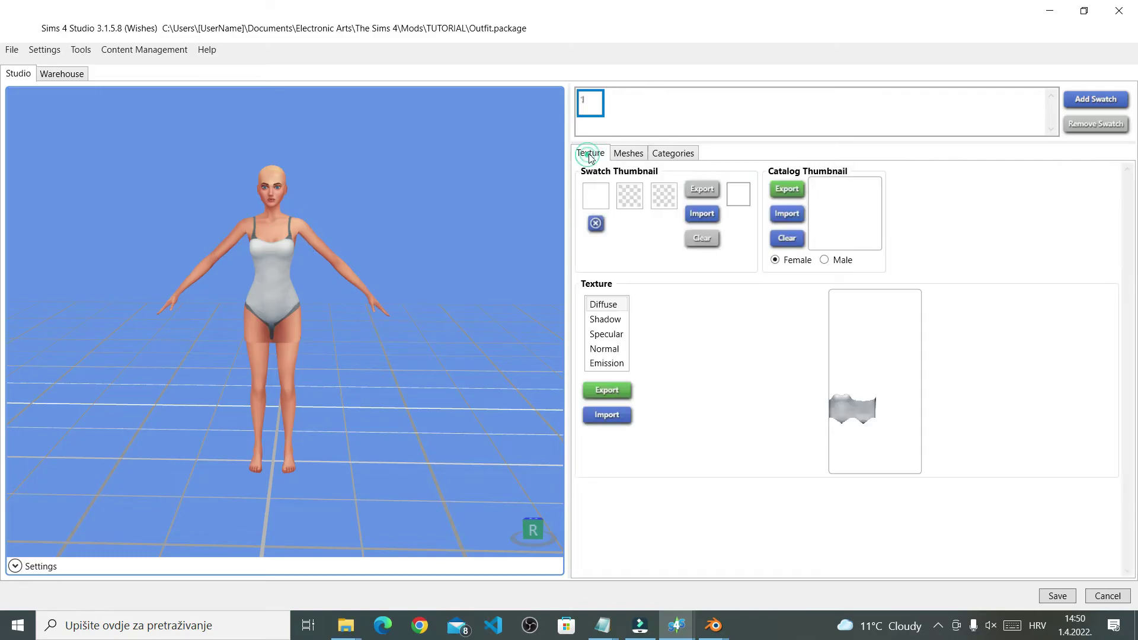
Step: Export the outfit's diffuse texture as a PNG image named Outfit in the TUTORIAL folder
click(616, 303)
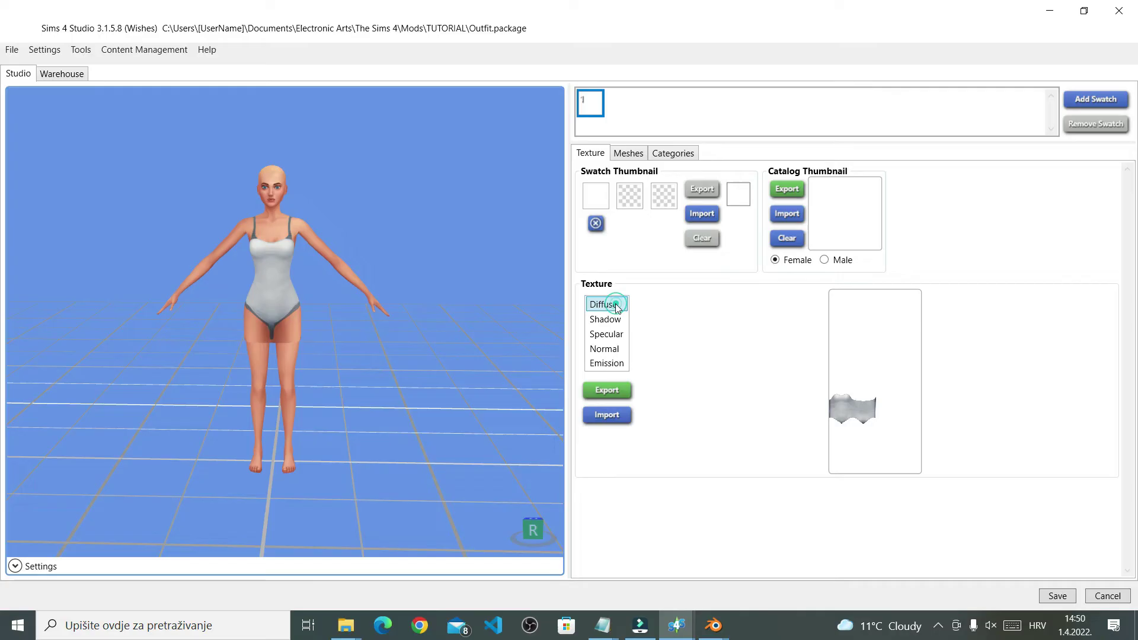
click(607, 391)
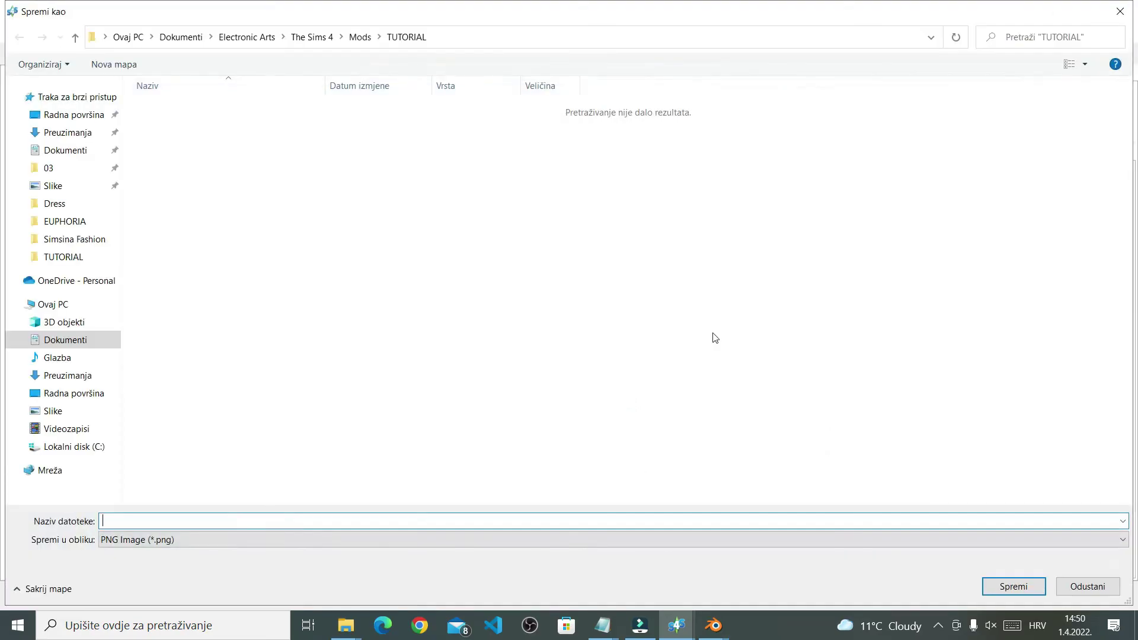
text(Outfit.)
key(Return)
Step: Switch to the TUTORIAL folder in File Explorer and open the Outfit PNG image in GIMP
click(253, 261)
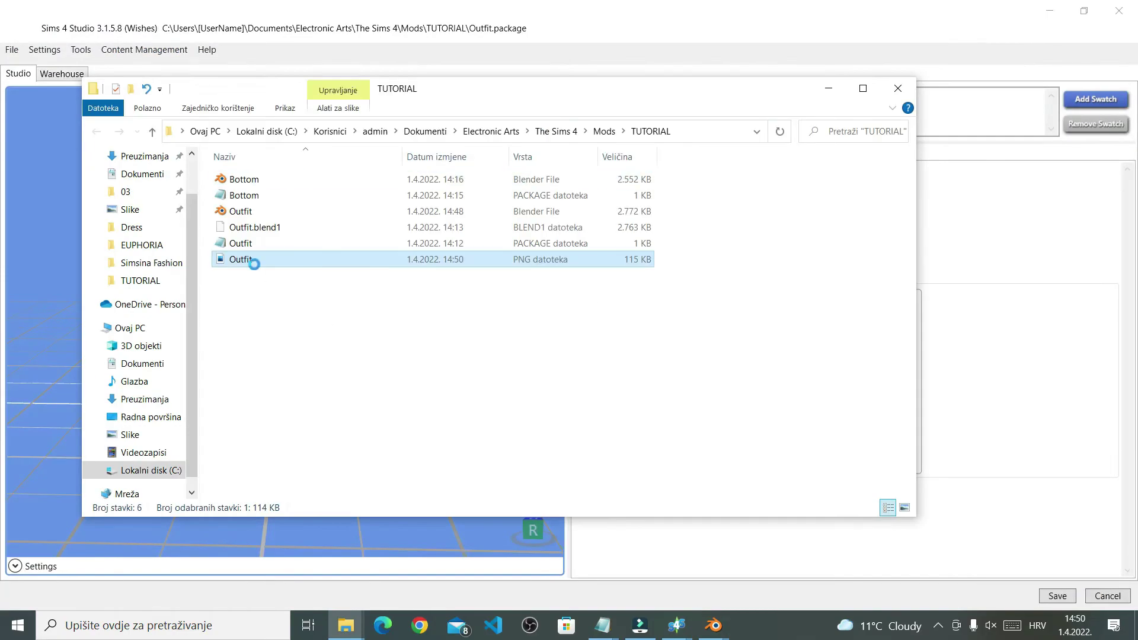
right_click(252, 260)
mouse_move(419, 427)
click(560, 474)
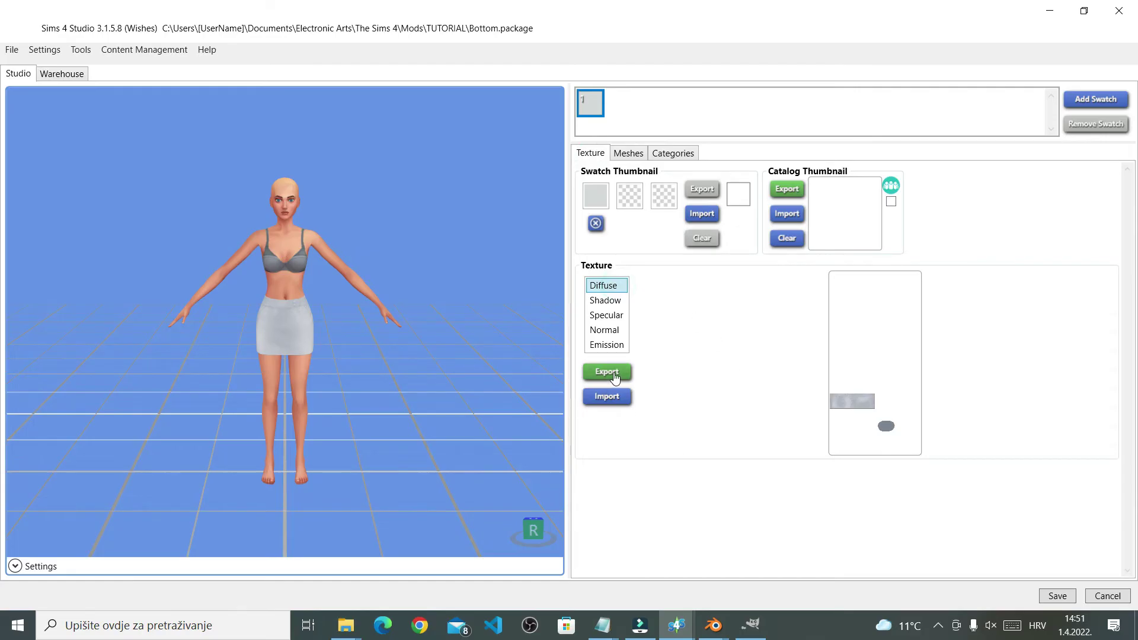
Step: Export the diffuse texture of Bottom.package as a PNG named Bottom and open that image in GIMP
click(611, 371)
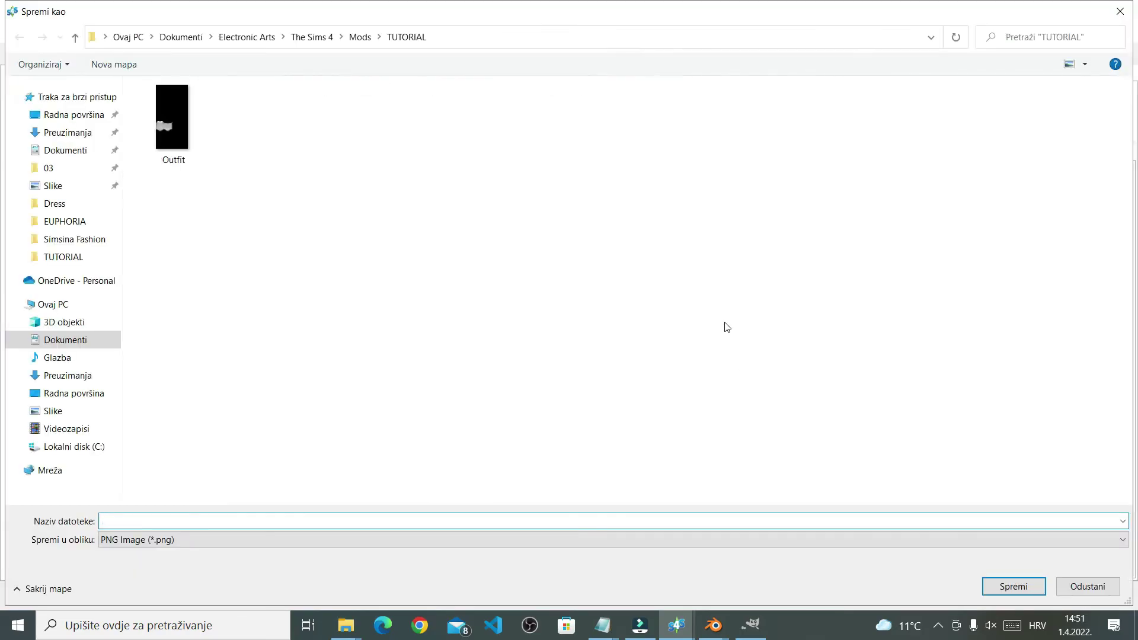
text(Bottom)
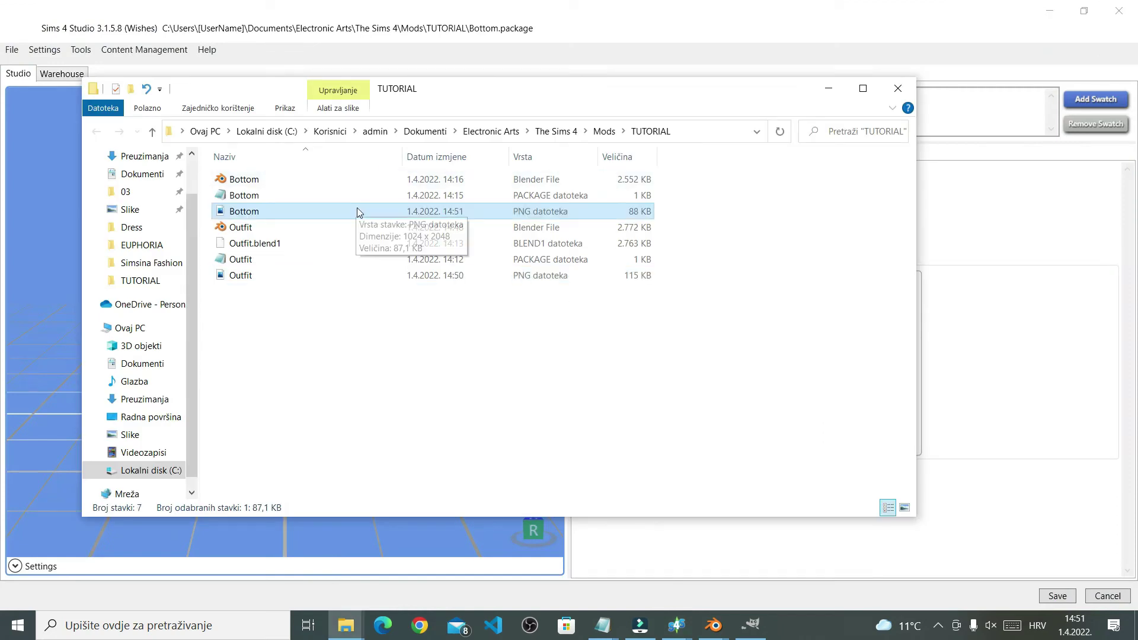
right_click(357, 211)
mouse_move(490, 427)
click(711, 476)
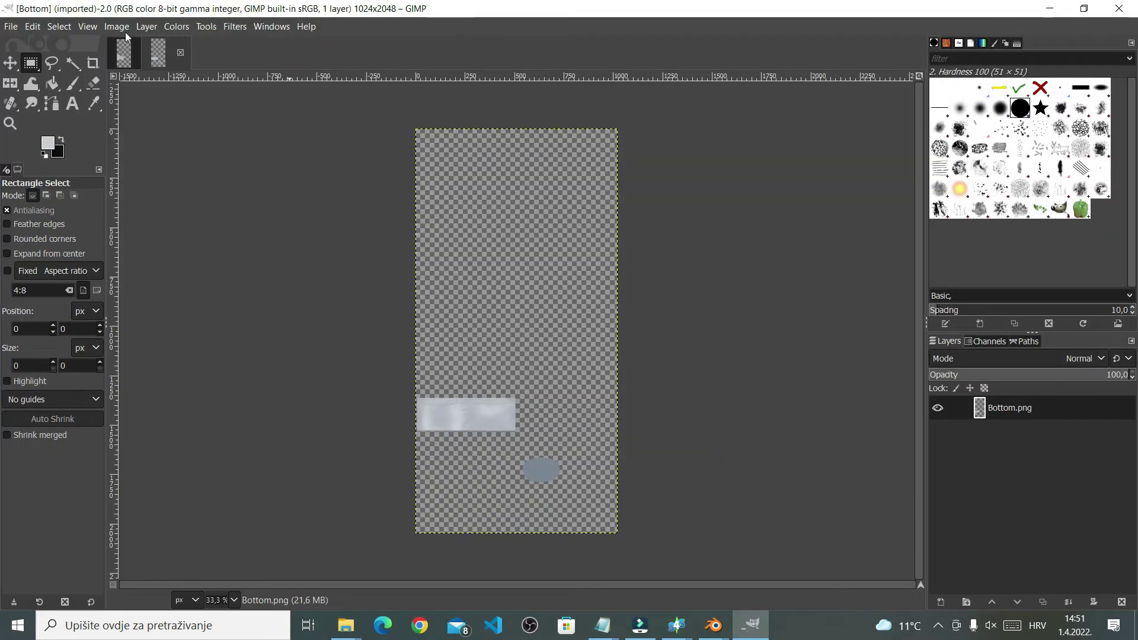
Step: Copy the skirt texture from the Bottom image into the Outfit image and turn the floating selection into a new layer
click(32, 26)
click(44, 118)
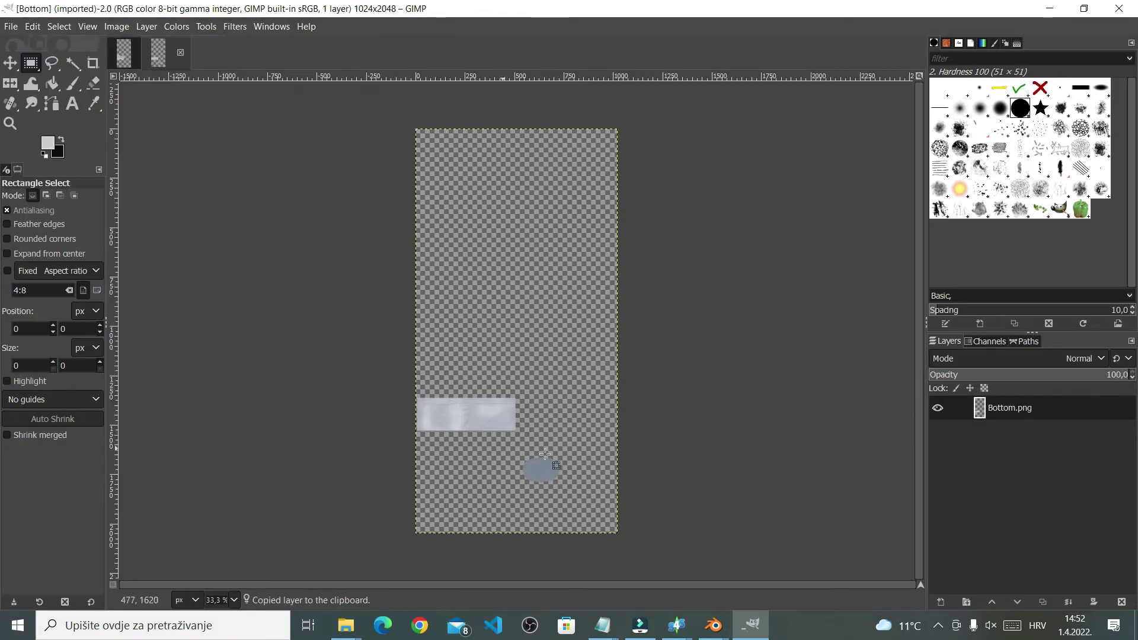
click(124, 53)
click(32, 26)
click(91, 156)
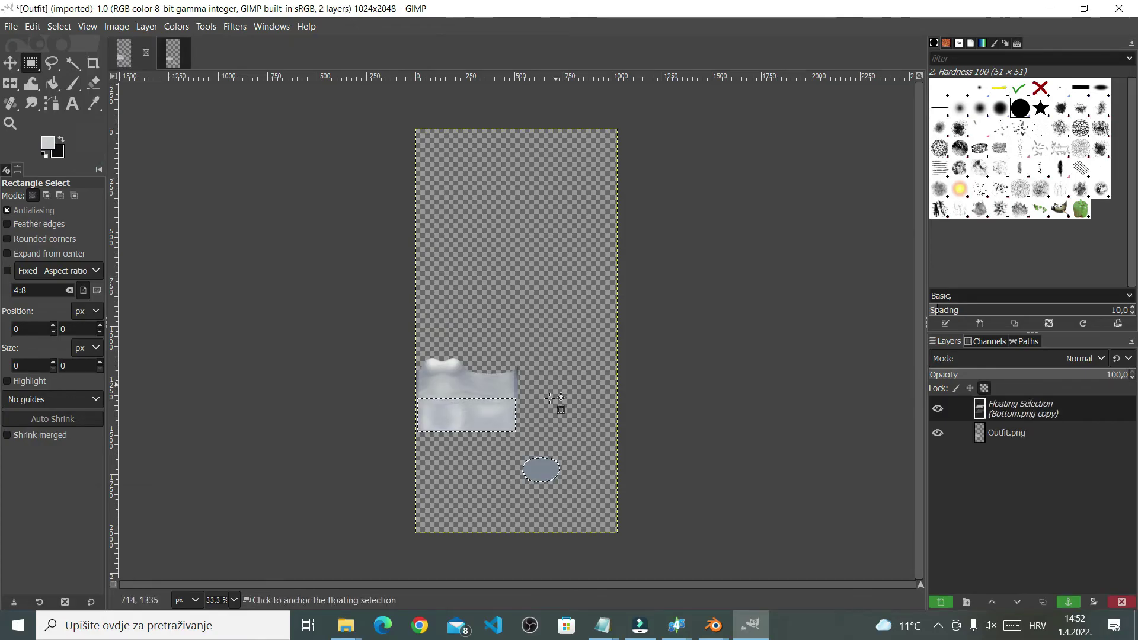
right_click(1002, 409)
click(954, 99)
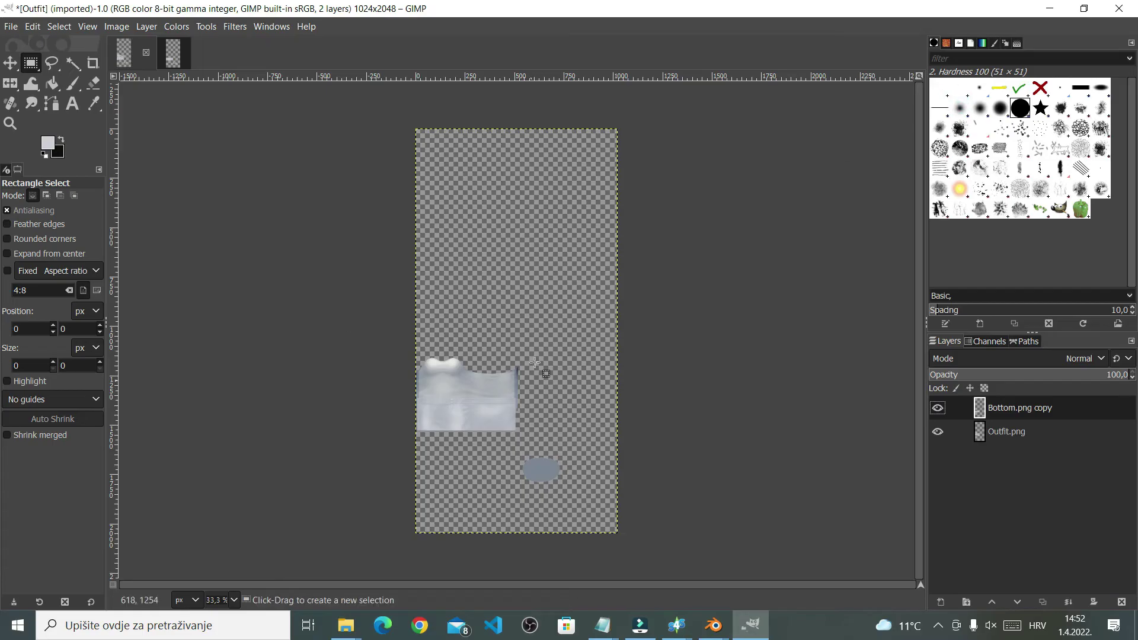
Step: Overwrite Outfit.png with the combined texture, switch to Sims 4 Studio and import it as the outfit's diffuse texture
click(11, 27)
click(109, 247)
key(alt+Tab)
click(617, 416)
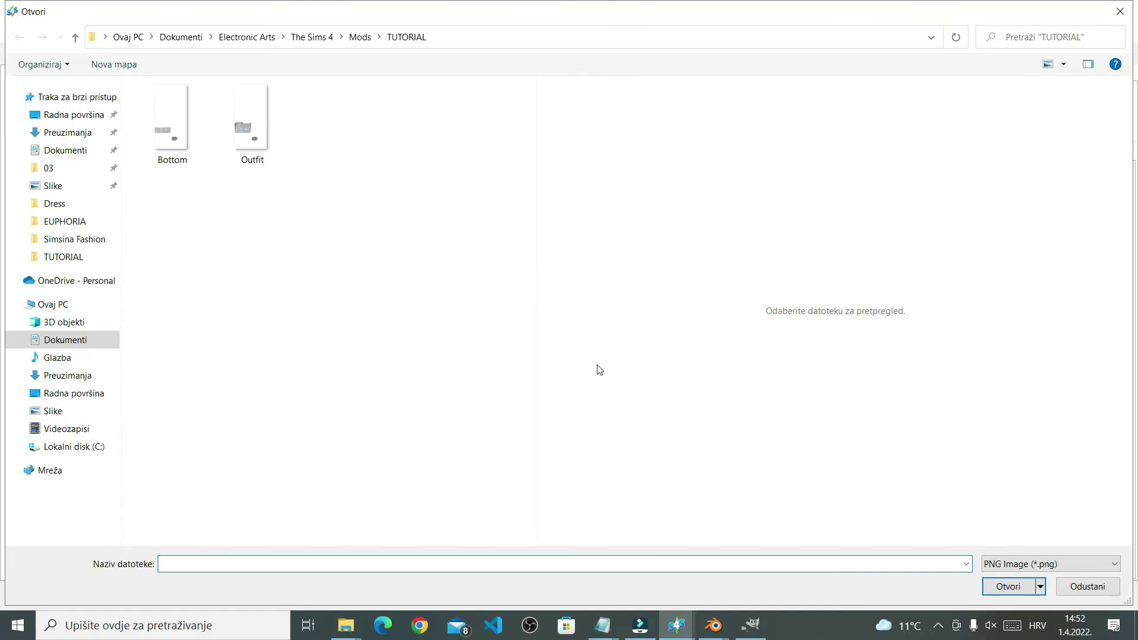
double_click(262, 136)
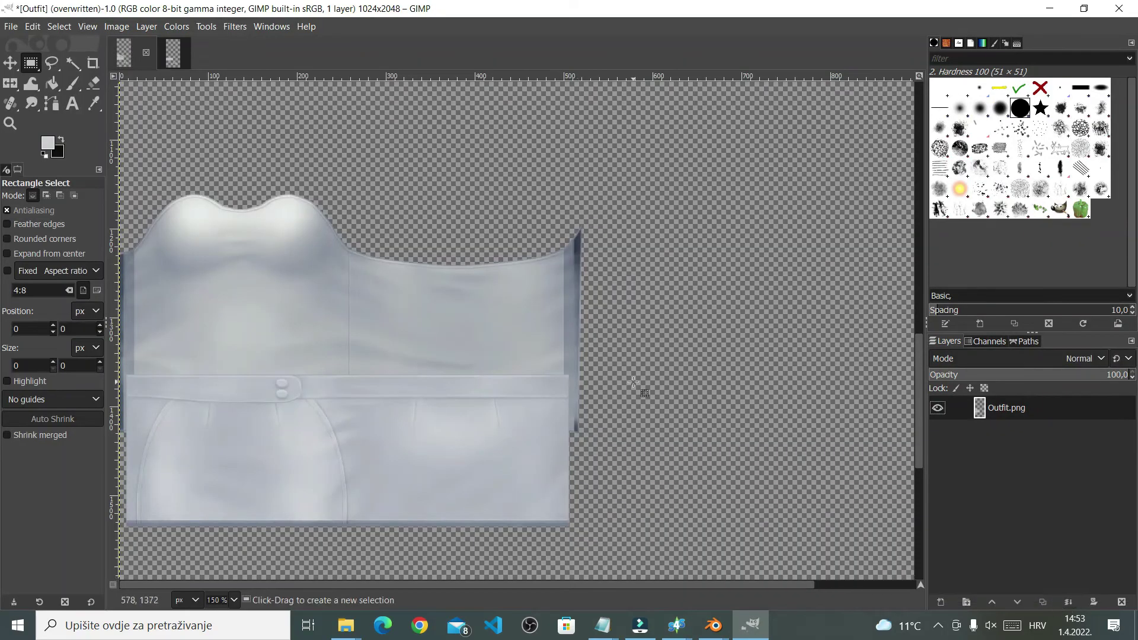
Step: Return to the Outfit texture in GIMP and smudge away the waistband and its two buttons on the front half
mouse_move(31, 103)
mouse_down()
mouse_move(130, 127)
mouse_move(89, 104)
mouse_up()
ctrl+scroll(172, 338, up, 3)
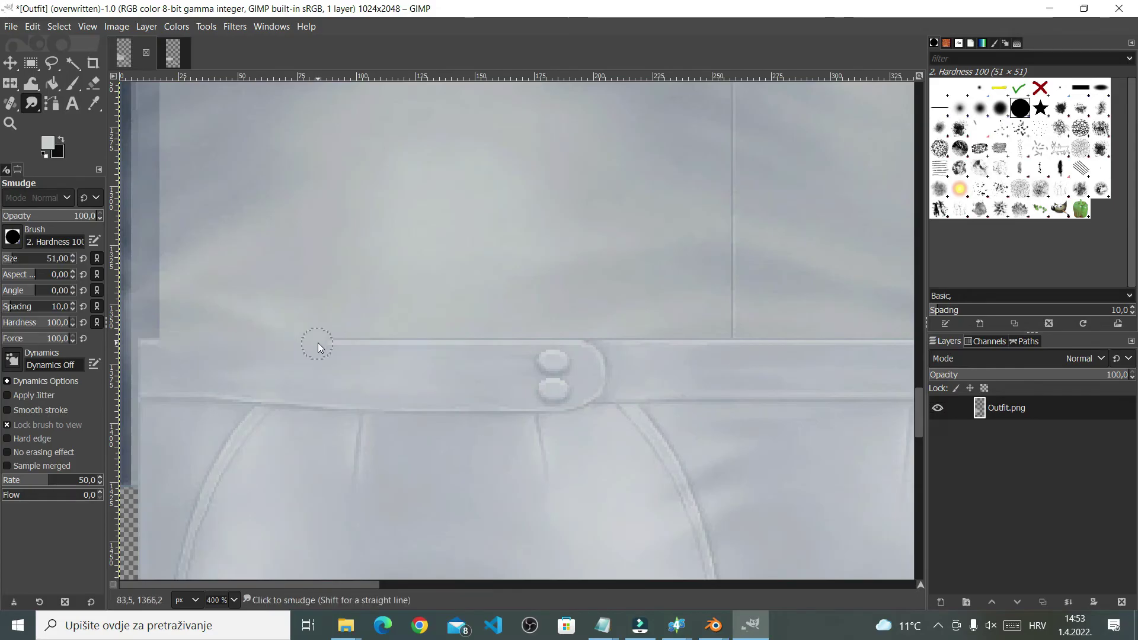
mouse_move(318, 346)
mouse_down()
mouse_move(727, 338)
mouse_move(589, 343)
mouse_move(541, 370)
mouse_move(554, 392)
mouse_up()
mouse_move(148, 396)
mouse_down()
mouse_move(267, 407)
mouse_move(358, 440)
mouse_move(625, 418)
mouse_up()
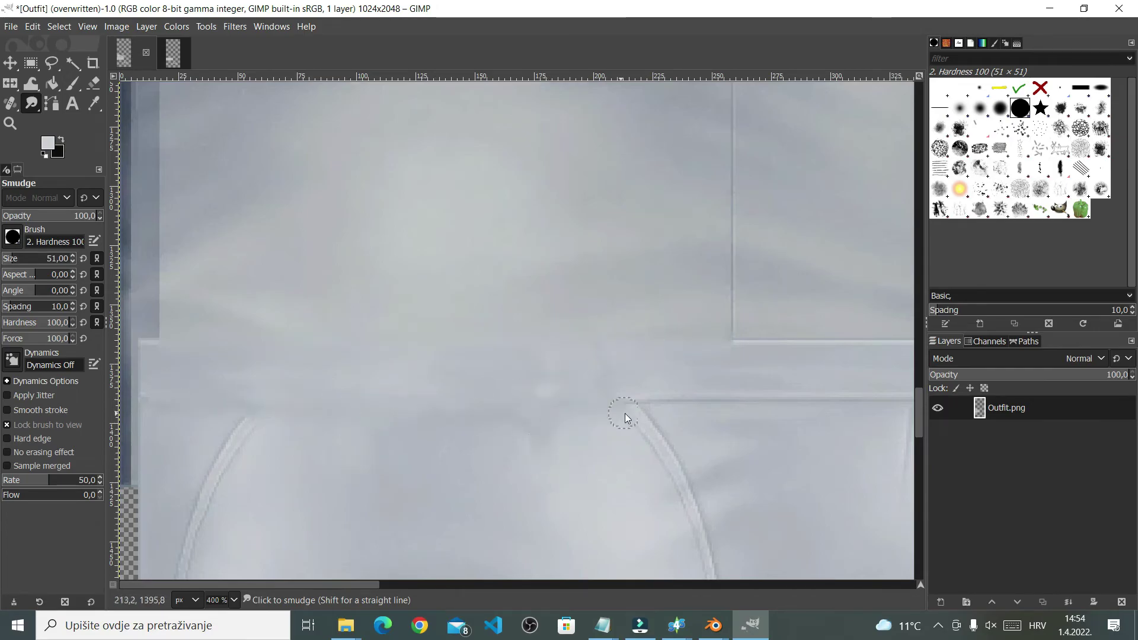
Step: Smudge away the waistband lines and the two darts on the back half of the skirt texture
scroll(797, 352, right, 5)
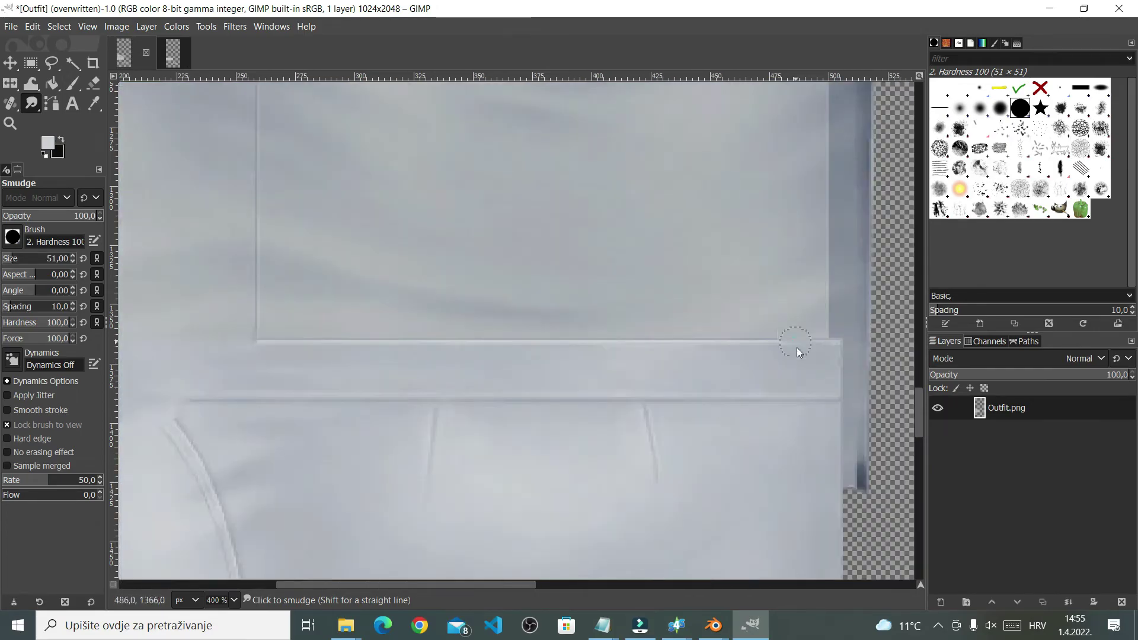
mouse_move(798, 353)
mouse_down()
mouse_move(272, 335)
mouse_move(569, 346)
mouse_up()
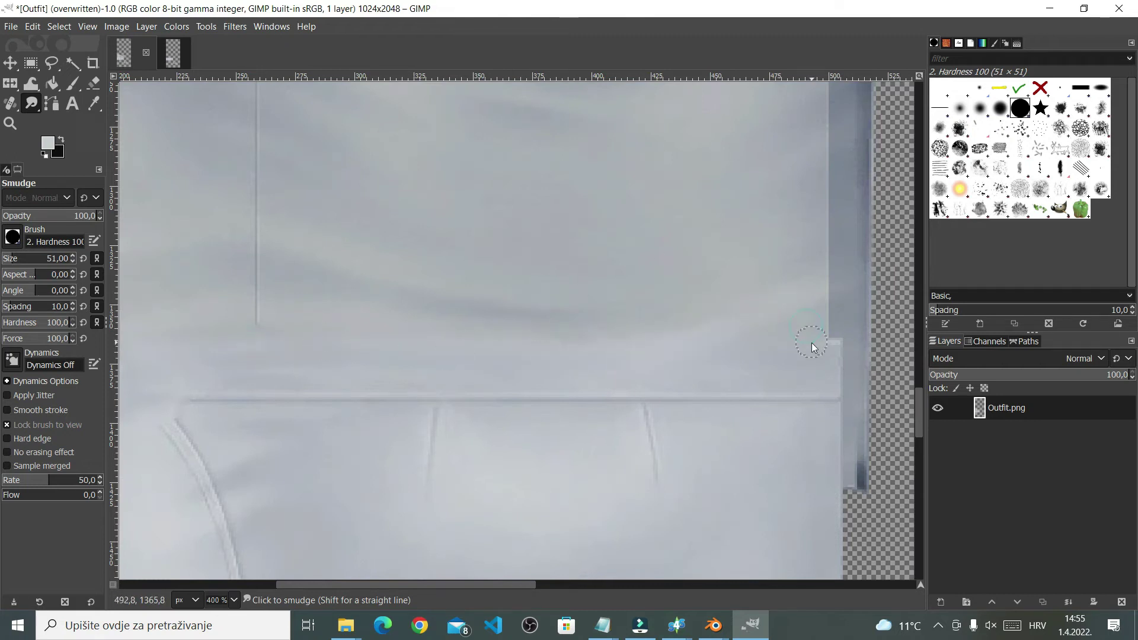
mouse_move(812, 347)
mouse_down()
mouse_move(635, 393)
mouse_move(453, 414)
mouse_move(482, 407)
mouse_move(181, 402)
mouse_move(411, 408)
mouse_move(441, 485)
mouse_up()
Step: Smudge out the two curved seams on the front of the skirt texture
scroll(441, 485, left, 5)
mouse_move(918, 401)
mouse_down()
mouse_move(918, 441)
mouse_move(918, 421)
mouse_up()
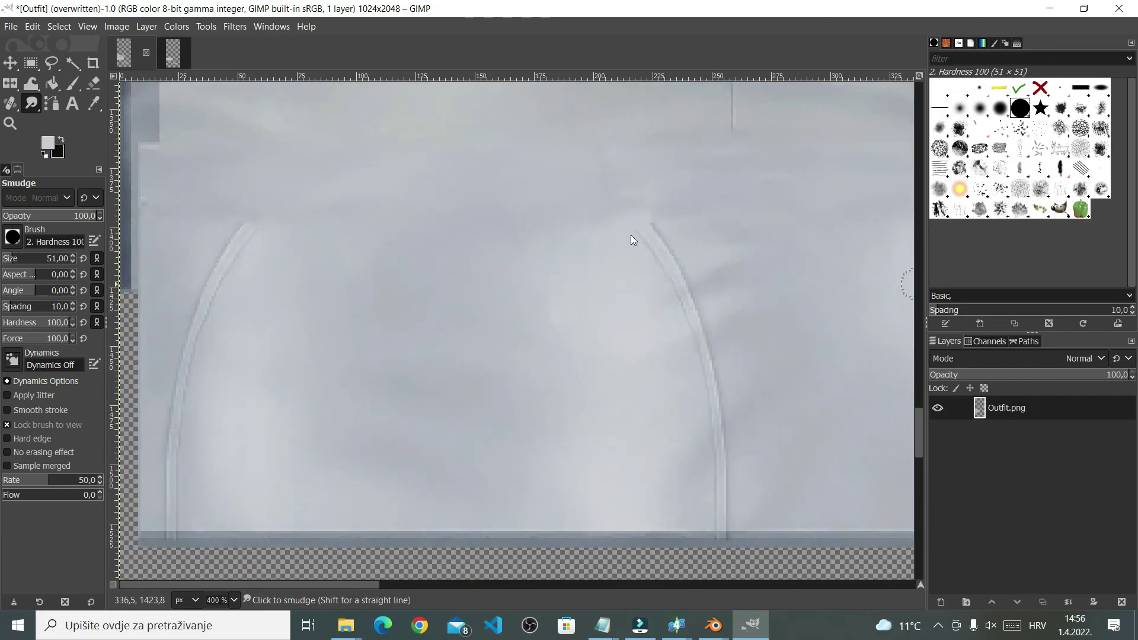
mouse_move(724, 437)
mouse_down()
mouse_move(673, 269)
mouse_move(590, 193)
mouse_move(170, 535)
mouse_move(205, 302)
mouse_up()
Step: Blend the outer side edge where the swimsuit and skirt textures overlap using the Smudge tool
ctrl+scroll(488, 208, down, 5)
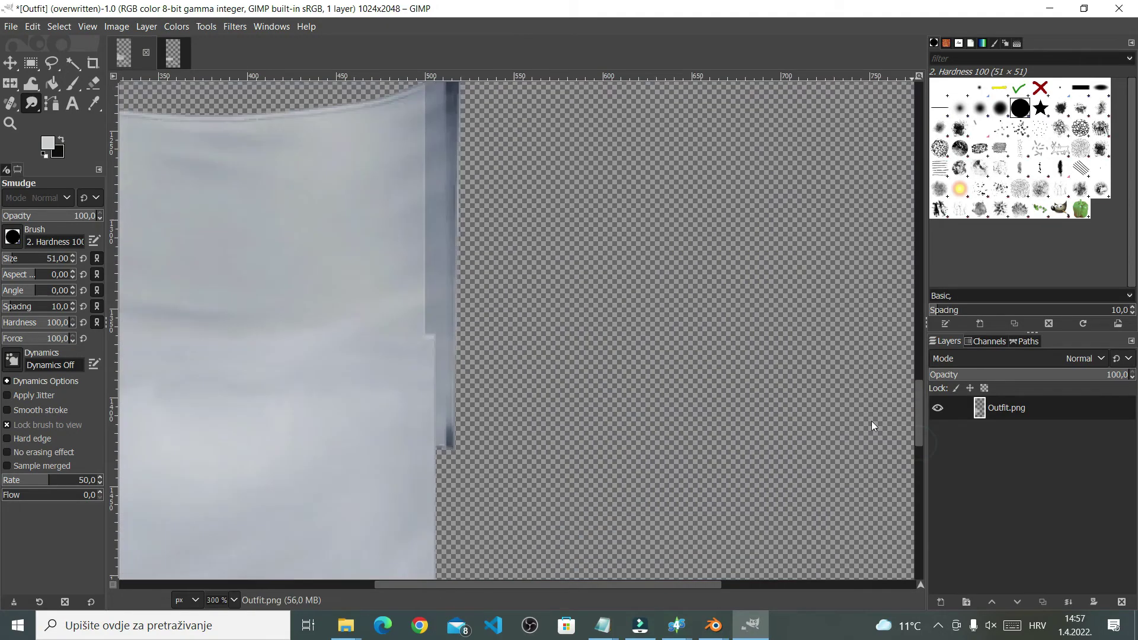
shift+scroll(348, 494, up, 5)
scroll(348, 495, up, 3)
shift+scroll(415, 490, up, 1)
mouse_move(416, 494)
mouse_down()
mouse_move(435, 437)
mouse_move(438, 264)
mouse_up()
ctrl+scroll(438, 264, down, 4)
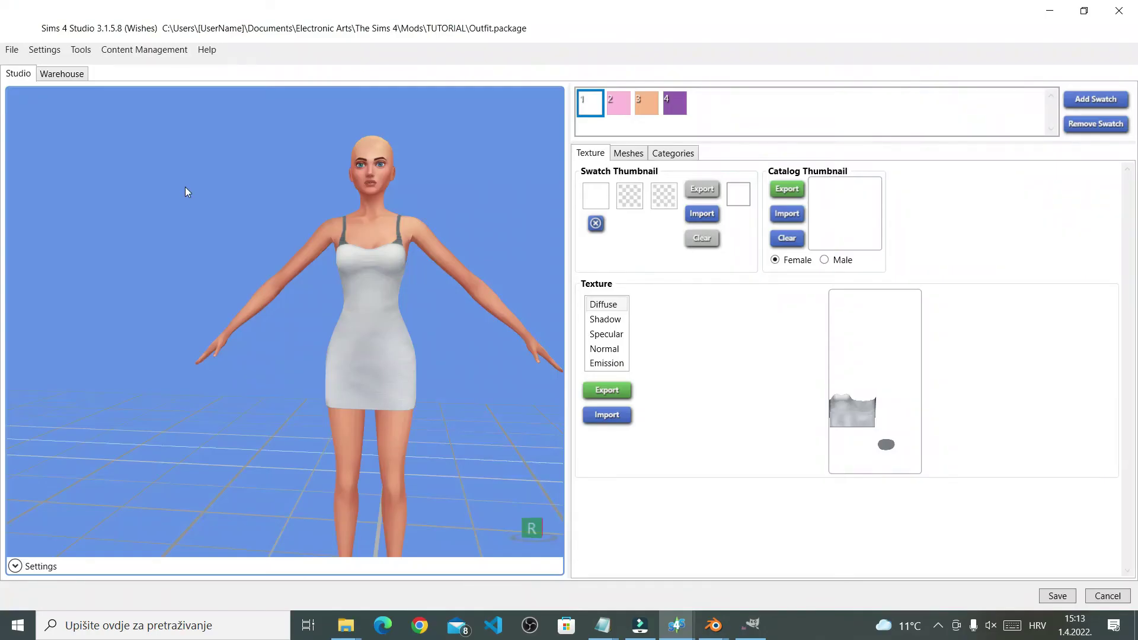
Step: Save Outfit.package with its four swatches and add Get Together as its DLC pack requirement
click(1061, 596)
click(597, 358)
click(80, 50)
mouse_move(159, 180)
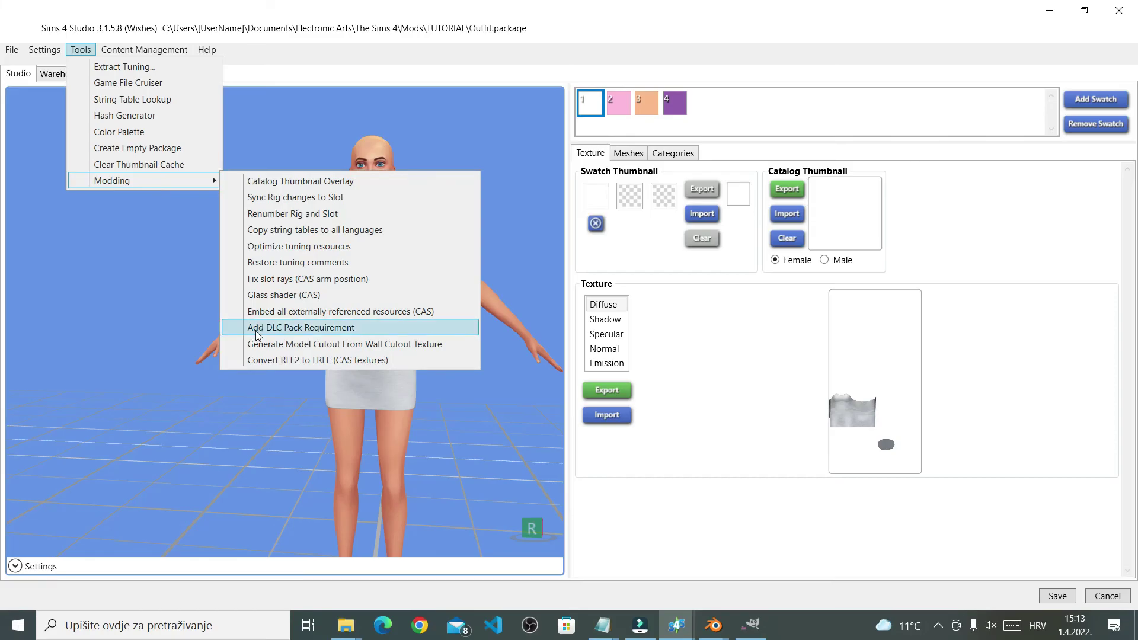
click(314, 329)
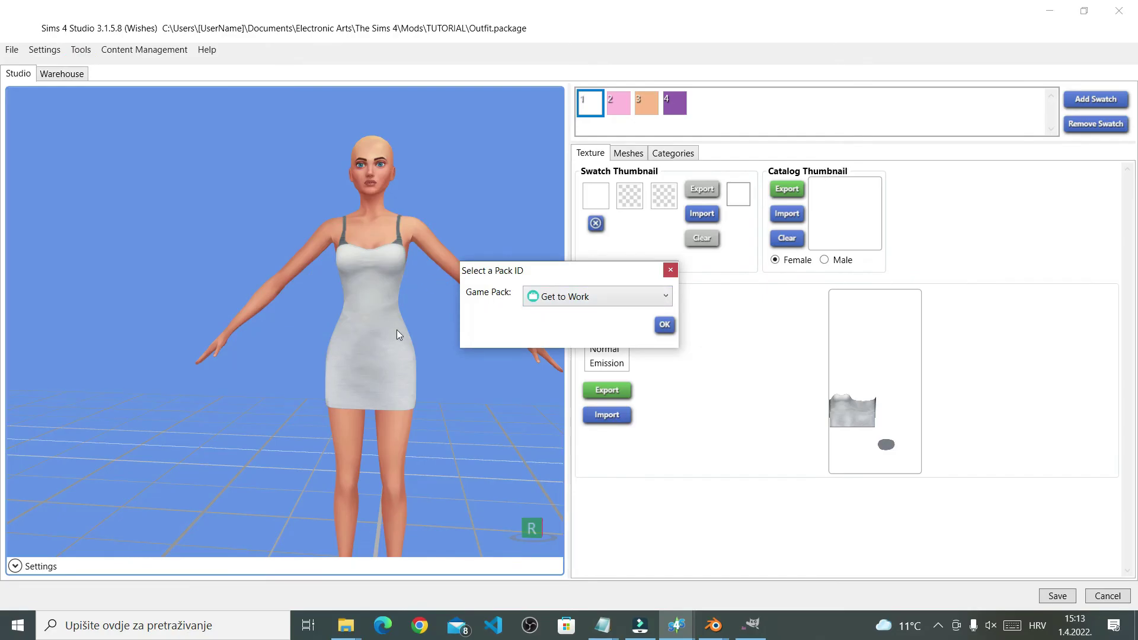
click(561, 304)
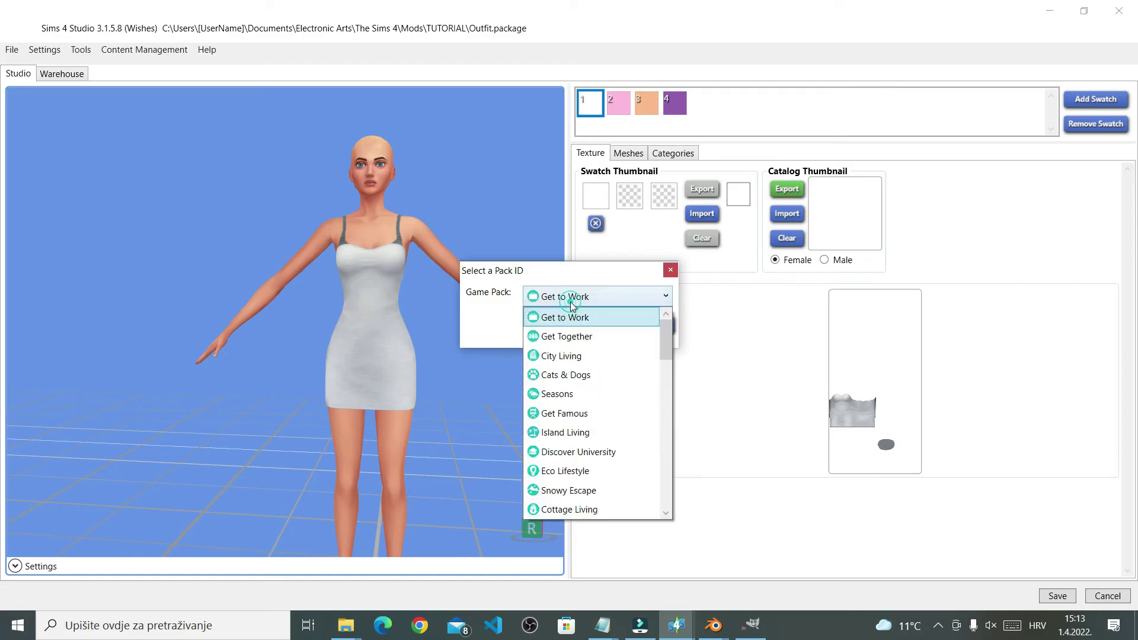
click(579, 336)
click(664, 325)
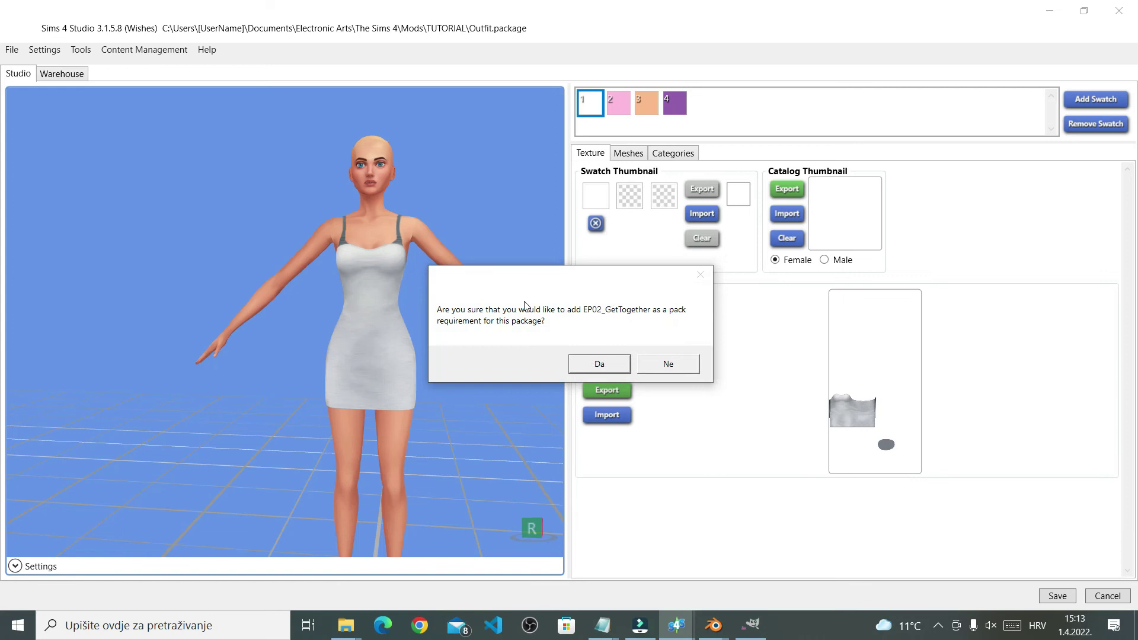
click(595, 366)
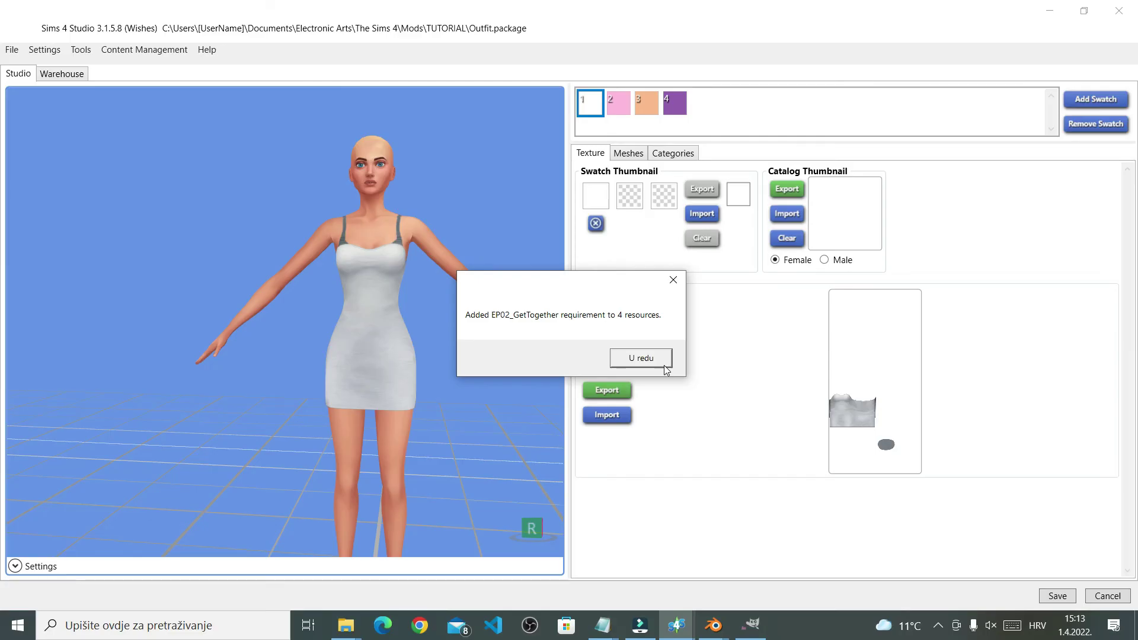
click(641, 358)
Step: Inspect the dress on the preview model and save Outfit.package with the added pack requirement
scroll(452, 330, up, 3)
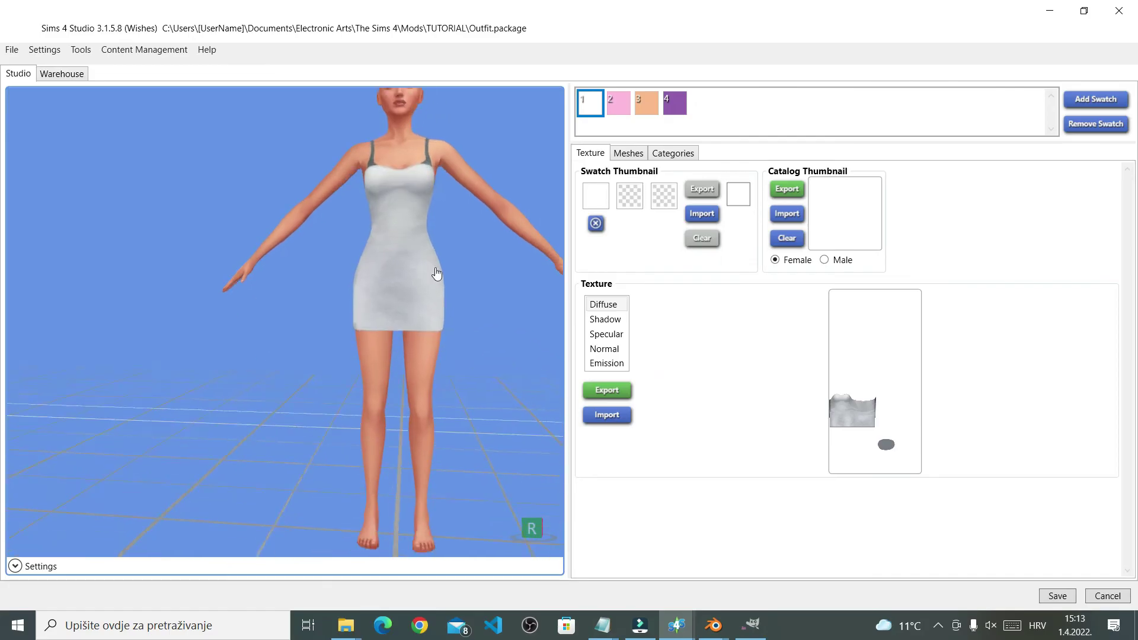
scroll(436, 273, down, 4)
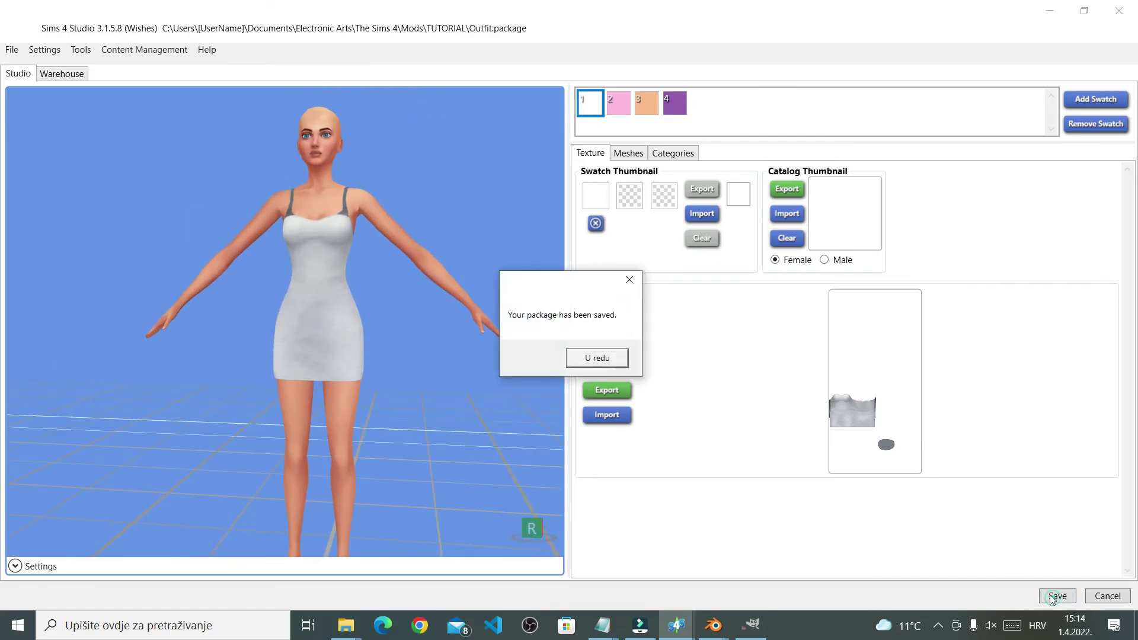
click(600, 354)
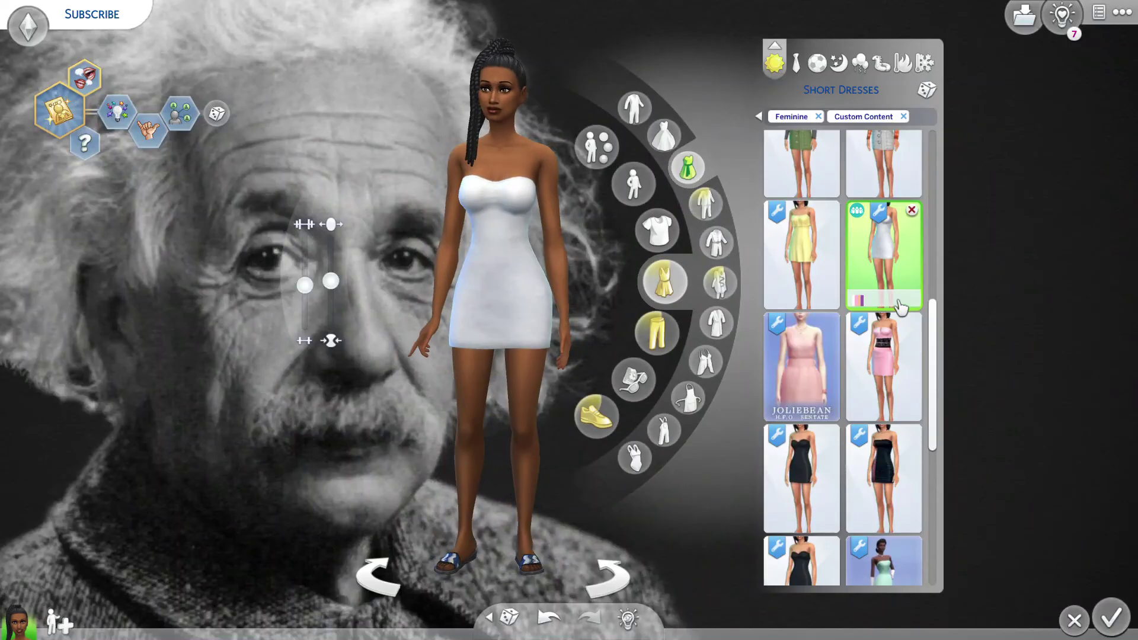
Step: Switch to The Sims 4 and preview the custom strapless mini dress on the Sim in its pink, orange and purple swatches
click(870, 323)
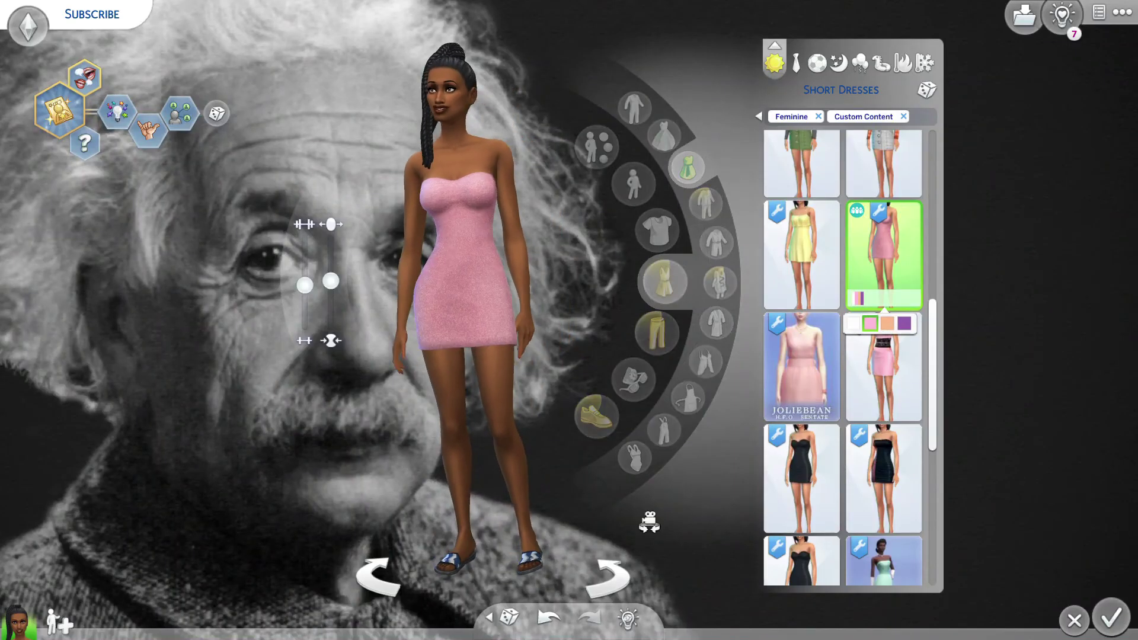
click(887, 323)
click(907, 326)
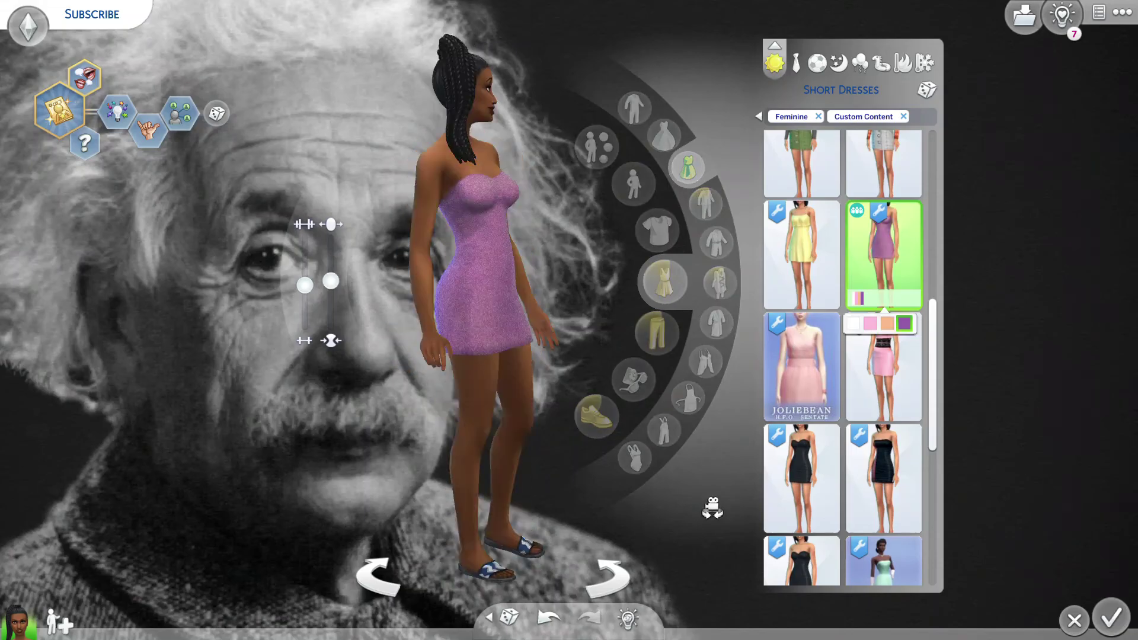
click(887, 329)
Step: Clear the Short Dresses filter, put on the glitter strapless mini dress and preview its swatches
drag(932, 391, 912, 197)
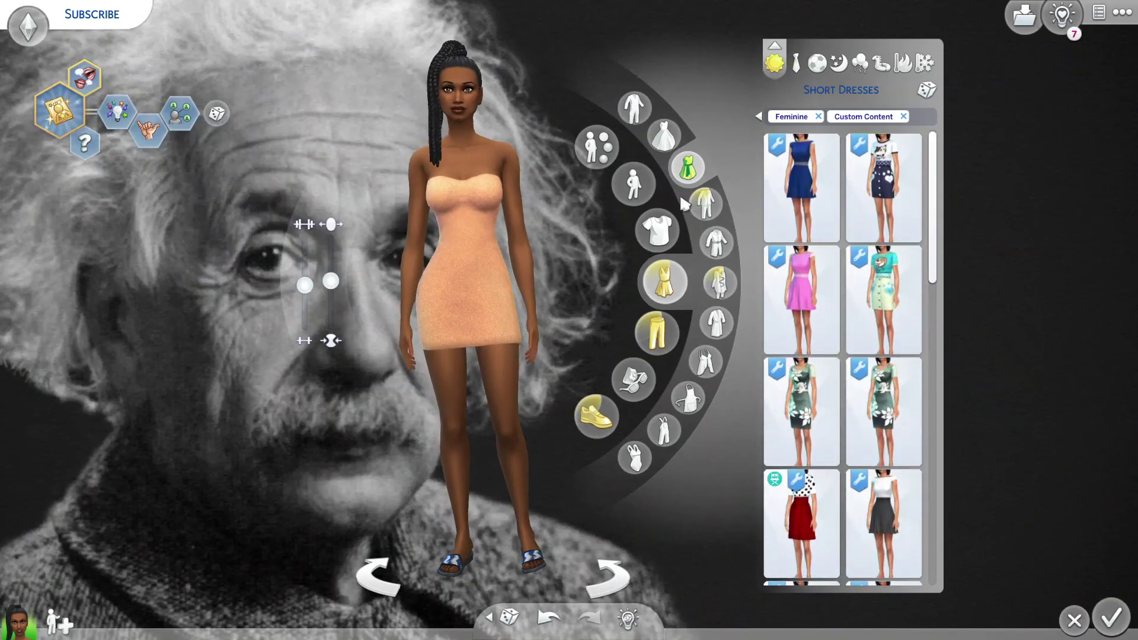
click(686, 172)
mouse_move(936, 428)
mouse_down()
mouse_move(938, 564)
mouse_move(935, 409)
mouse_up()
click(794, 330)
click(809, 359)
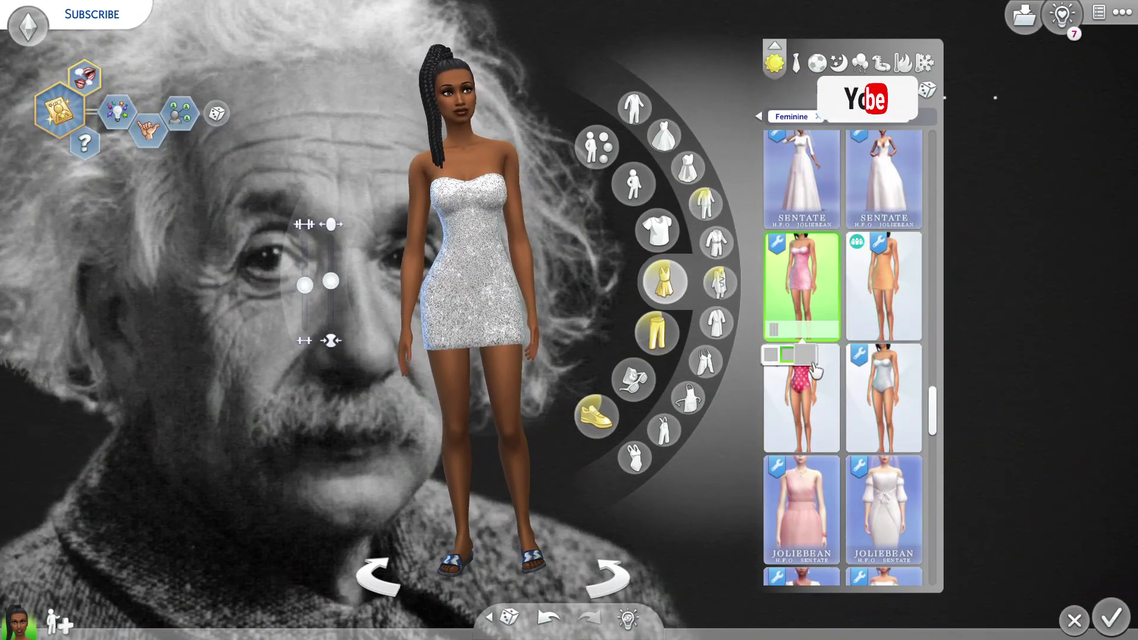
Step: Try on the glitter mini dress in pink, the white one-piece swimsuit and the white halter dress with the front bow
click(898, 410)
click(805, 297)
scroll(809, 303, up, 5)
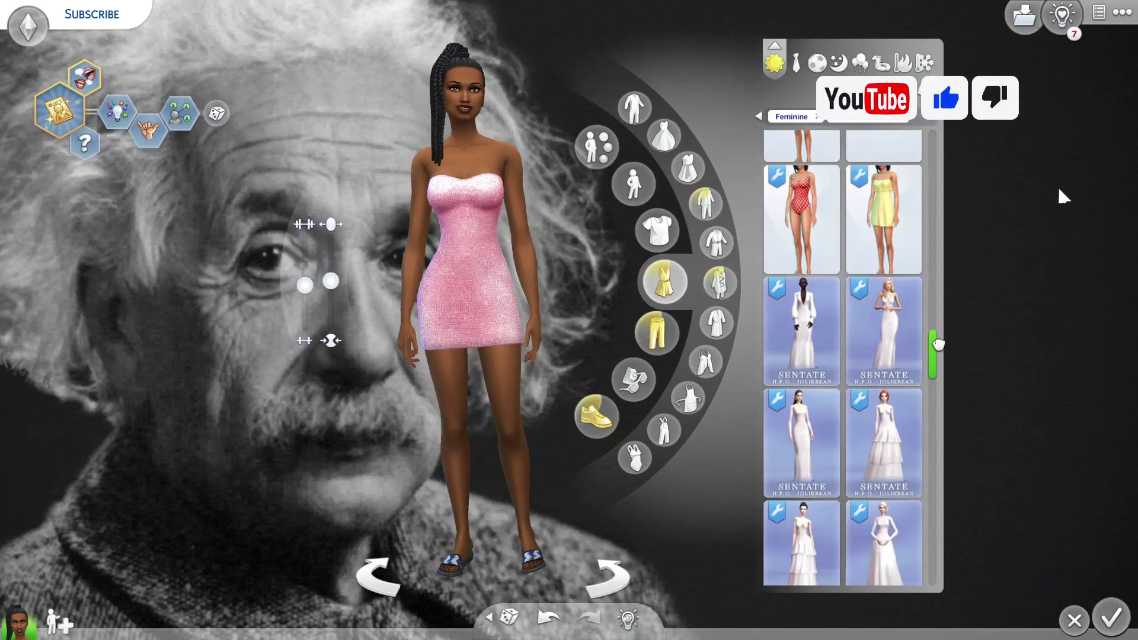
click(830, 252)
drag(940, 343, 930, 297)
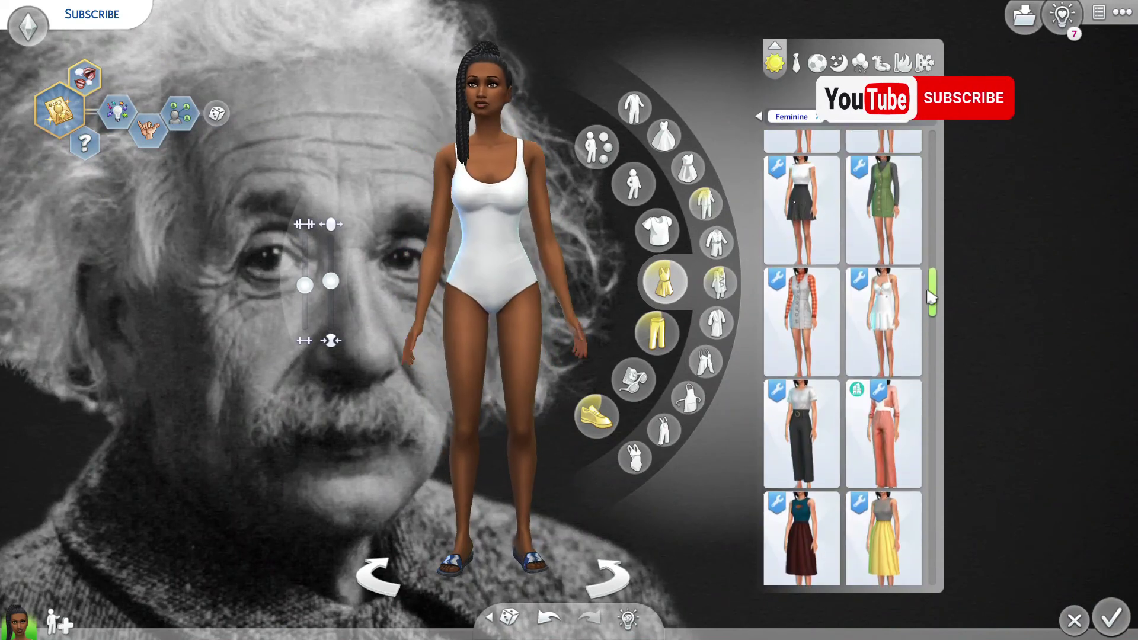
click(884, 323)
drag(694, 493, 676, 508)
drag(937, 305, 944, 584)
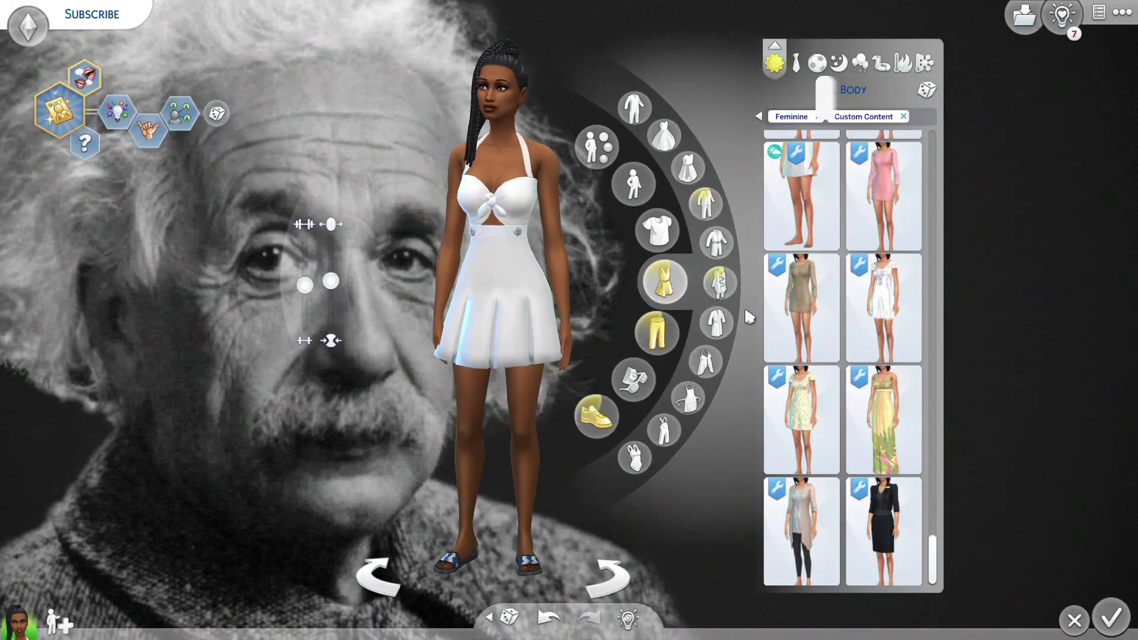
Step: Filter the full body outfits to swimsuits and try on the red polka-dot one-piece and the strapless ones
click(634, 457)
click(862, 293)
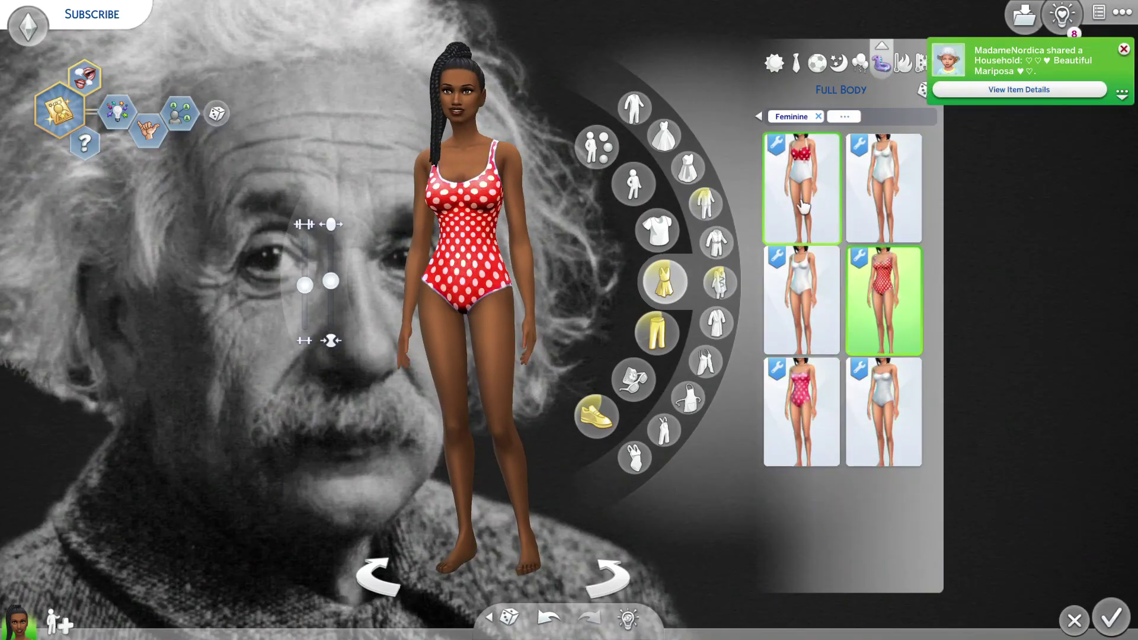
click(807, 206)
click(874, 187)
Step: Remove the swimsuit filter and try on the floral short dress and the white short-sleeved dress
click(643, 453)
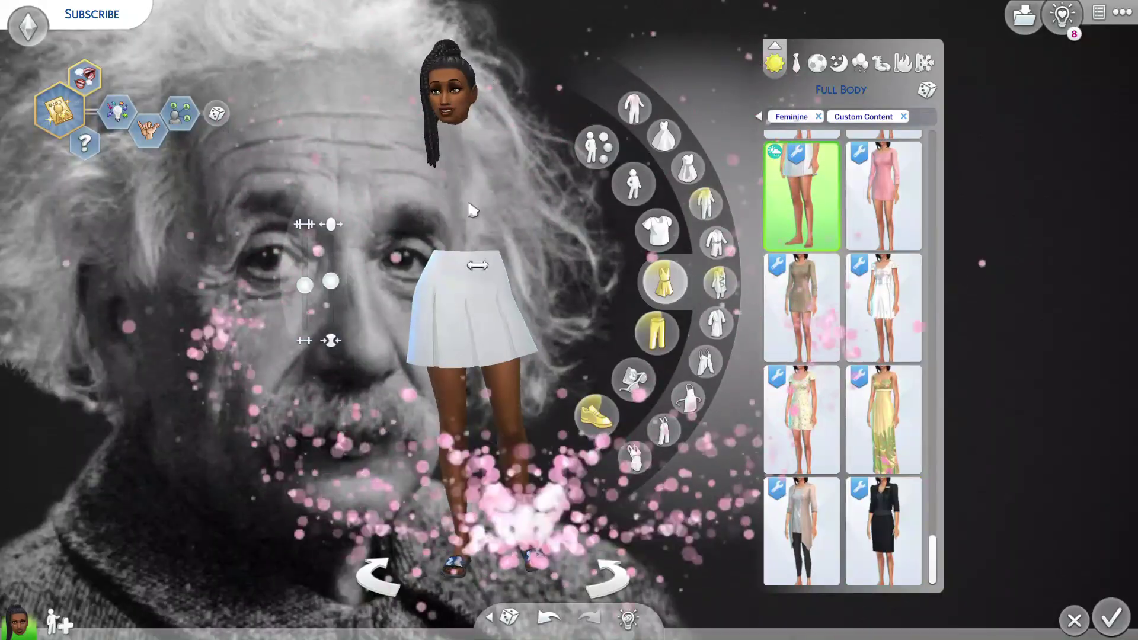
click(801, 420)
click(884, 307)
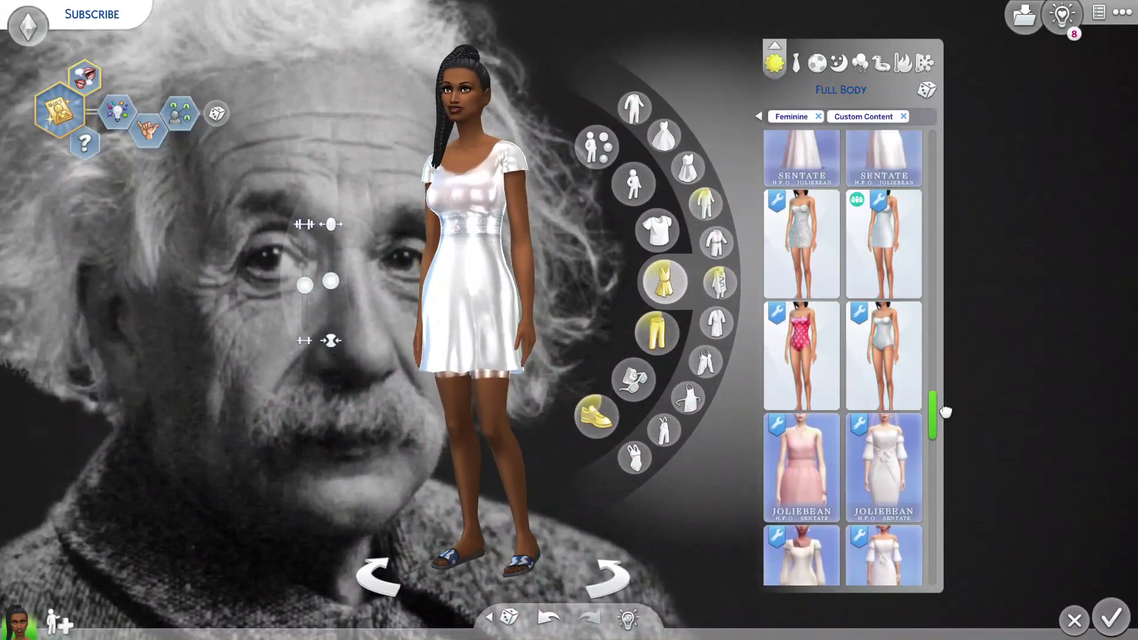